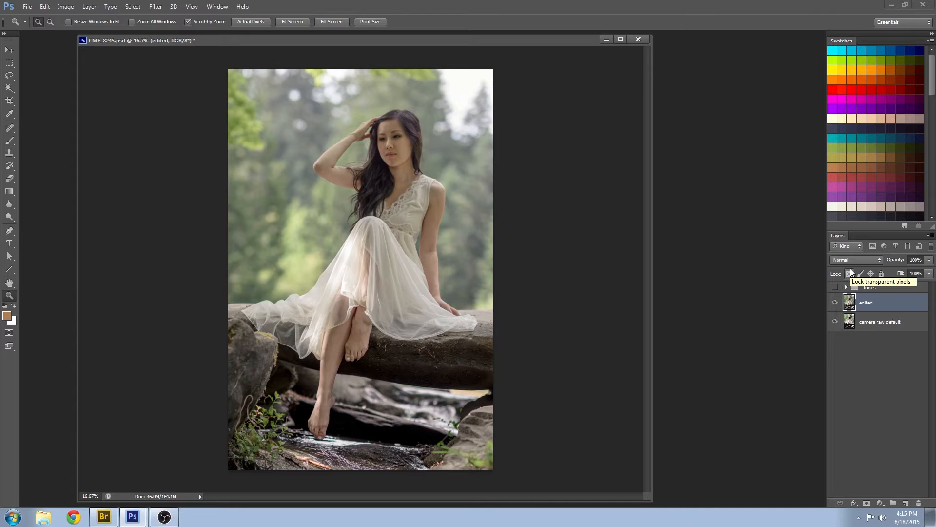
- Expand the tones group and compare the skin and dress layers, leaving skin shown and dress hidden
click(846, 287)
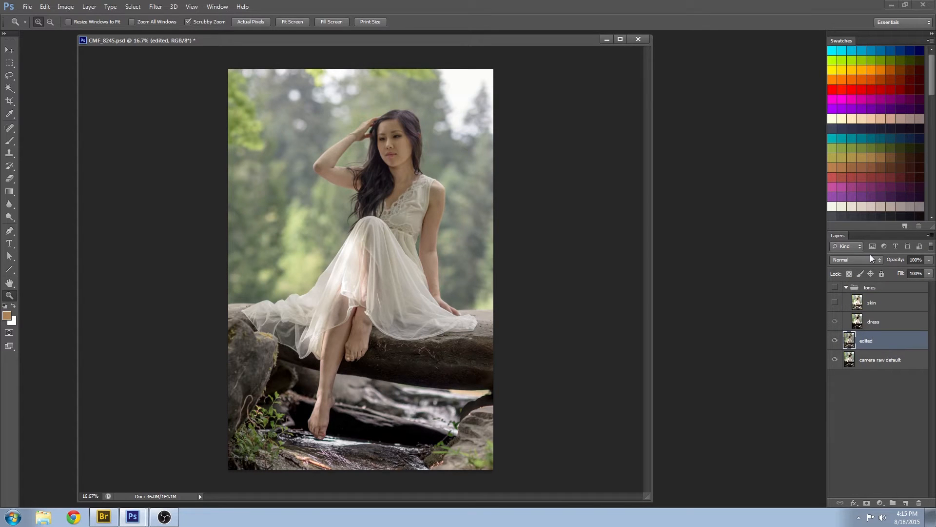
click(835, 303)
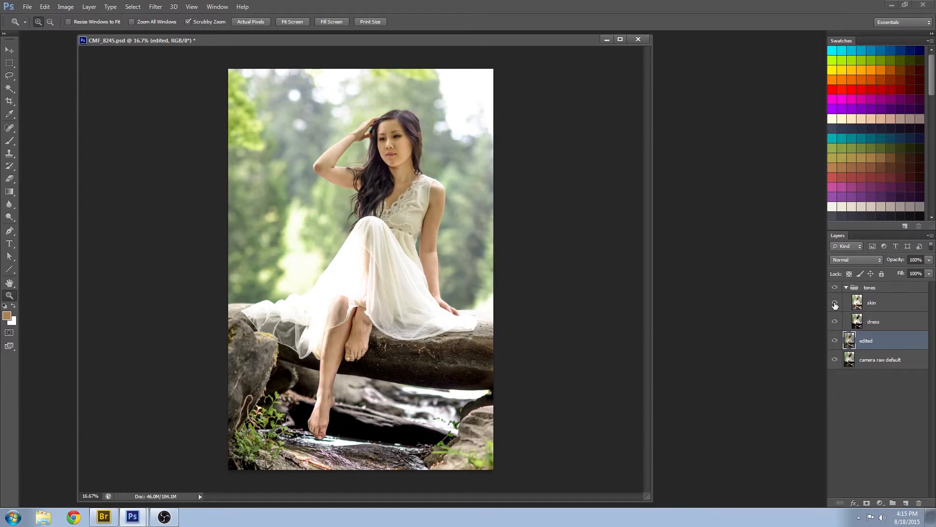
click(835, 303)
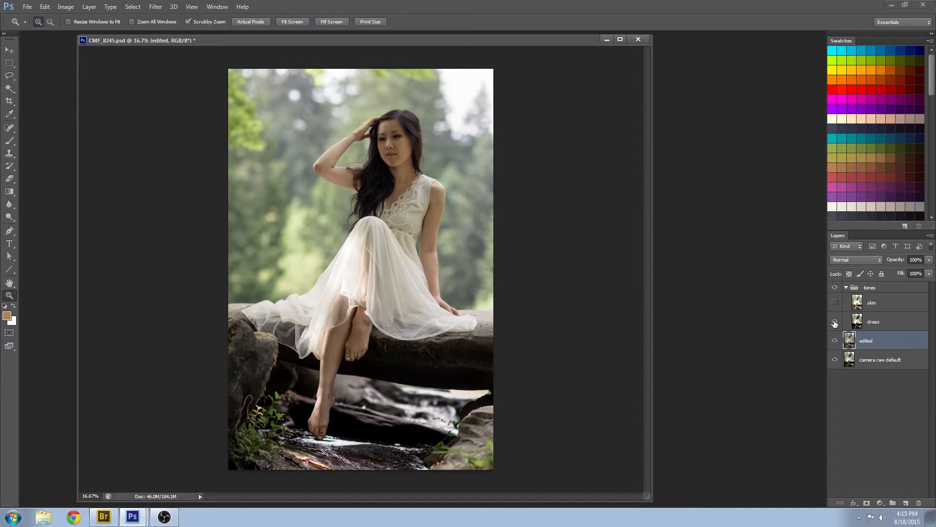
click(834, 322)
click(834, 322)
click(836, 321)
click(834, 303)
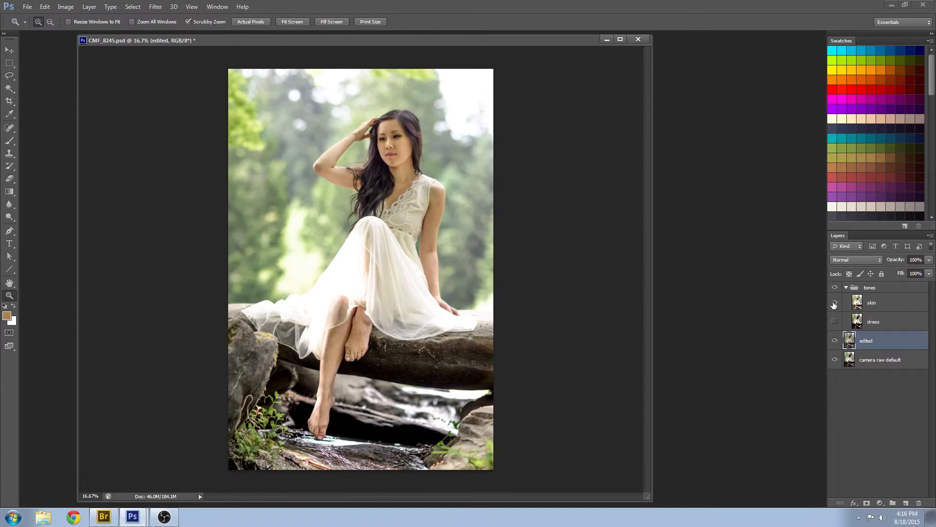
- Add a layer mask to the skin layer and fill it with black at 100% opacity
click(882, 304)
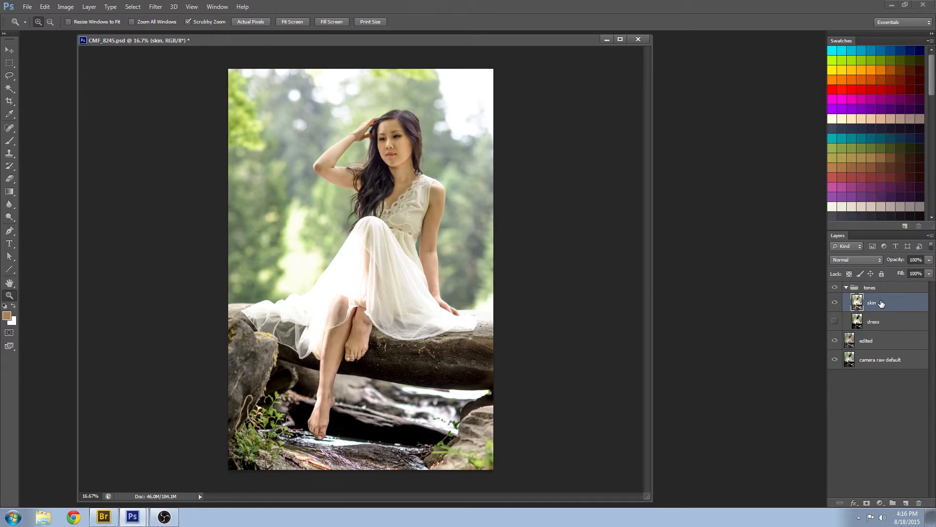
click(867, 503)
key(i)
key(shift+BackSpace)
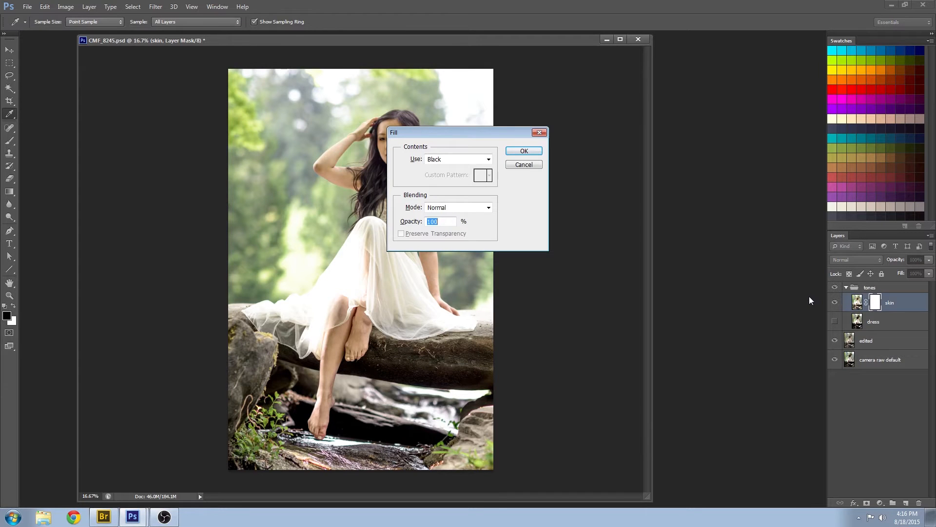
click(523, 151)
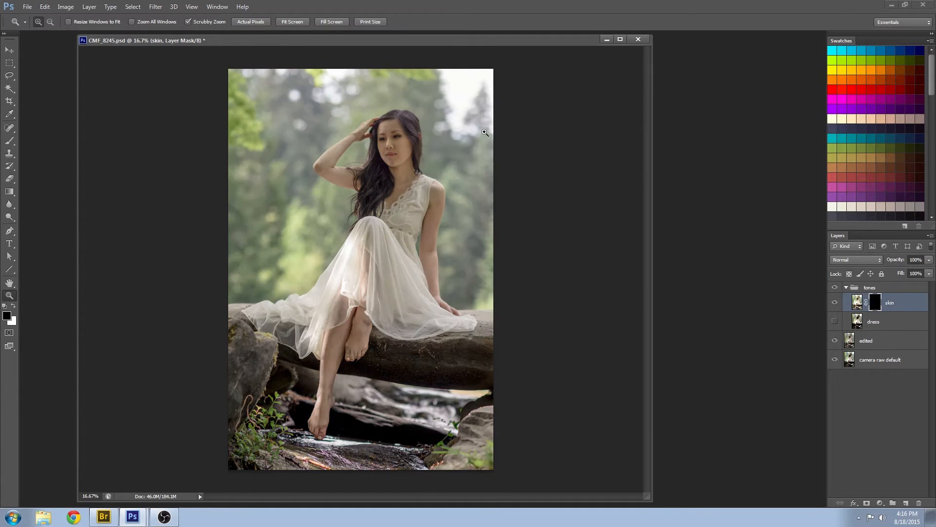
- Paint white on the skin mask over the raised arm and hand with a 50 px brush, checking the coverage with the mask overlay
click(10, 141)
key(x)
key(z)
mouse_move(390, 139)
mouse_down()
mouse_move(408, 240)
mouse_move(318, 307)
mouse_up()
key(b)
key(bracketleft)
key(bracketleft)
key(bracketleft)
key(bracketleft)
key(bracketleft)
mouse_move(193, 326)
mouse_down()
mouse_move(173, 332)
mouse_move(215, 350)
mouse_move(176, 317)
mouse_move(174, 338)
mouse_move(132, 314)
mouse_move(123, 283)
mouse_move(197, 227)
mouse_move(166, 304)
mouse_move(176, 311)
mouse_move(225, 206)
mouse_move(267, 171)
mouse_move(247, 205)
mouse_move(270, 175)
mouse_move(295, 167)
mouse_up()
key(bracketleft)
key(backslash)
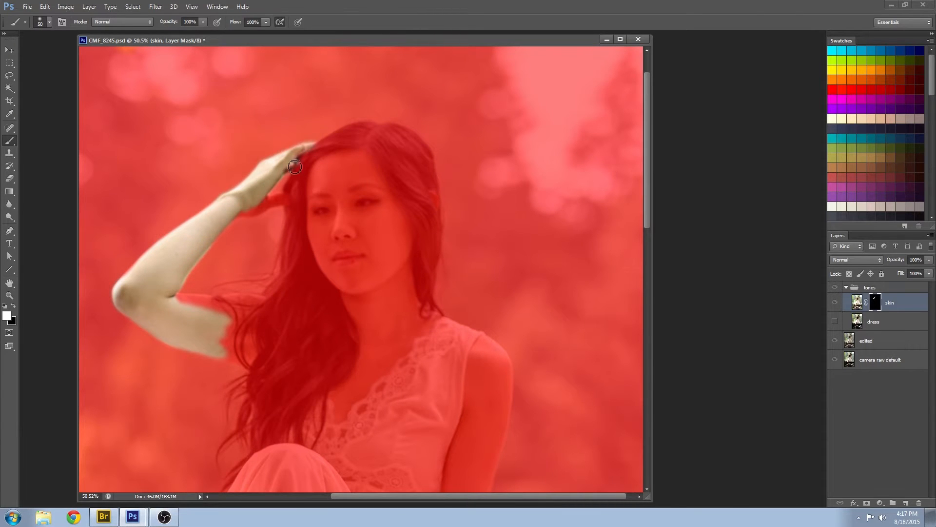
key(backslash)
- Paint the face and neck into the skin mask and toggle the skin and dress layers to compare the effect
click(834, 322)
click(835, 302)
click(834, 302)
mouse_move(306, 332)
mouse_down()
mouse_move(325, 367)
mouse_move(273, 334)
mouse_move(284, 340)
mouse_move(281, 281)
mouse_move(350, 303)
mouse_move(423, 210)
mouse_up()
click(835, 302)
click(834, 321)
click(834, 303)
key(backslash)
- Paint white on the skin mask around the raised hand's fingers and across the face with a smaller brush
key(bracketleft)
key(bracketleft)
key(bracketleft)
key(bracketleft)
key(bracketleft)
drag(285, 241, 303, 174)
mouse_move(245, 214)
mouse_down()
mouse_move(284, 200)
mouse_move(368, 130)
mouse_move(348, 160)
mouse_move(428, 154)
mouse_move(412, 164)
mouse_move(415, 246)
mouse_up()
- Extend the white area of the skin mask over the neckline and the ends of the hair
key(bracketright)
key(bracketright)
key(bracketright)
key(bracketright)
key(bracketleft)
key(bracketleft)
key(bracketleft)
mouse_move(344, 415)
mouse_down()
mouse_move(437, 320)
mouse_move(341, 411)
mouse_move(336, 393)
mouse_up()
mouse_move(251, 432)
mouse_down()
mouse_move(257, 378)
mouse_move(258, 434)
mouse_move(267, 439)
mouse_move(299, 417)
mouse_move(296, 440)
mouse_move(323, 398)
mouse_up()
- Paint the hair and its edges beside the face white on the skin mask, varying the brush size
key(bracketright)
key(bracketright)
key(bracketright)
drag(389, 280, 495, 115)
key(bracketleft)
key(bracketleft)
key(bracketleft)
drag(405, 276, 414, 280)
- Paint white on the skin mask over the shoulder and the supporting arm, enlarging the brush
drag(518, 372, 395, 460)
key(bracketright)
key(bracketright)
mouse_move(439, 391)
mouse_down()
mouse_move(466, 279)
mouse_move(486, 341)
mouse_up()
key(bracketright)
key(bracketright)
mouse_move(478, 365)
mouse_down()
mouse_move(451, 403)
mouse_move(434, 156)
mouse_up()
mouse_move(431, 161)
mouse_down()
mouse_move(475, 117)
mouse_move(466, 243)
mouse_move(441, 222)
mouse_move(441, 273)
mouse_move(449, 269)
mouse_move(475, 357)
mouse_move(473, 296)
mouse_up()
- Paint the hand resting on the log into the skin mask with a much smaller brush
key(bracketleft)
key(bracketleft)
key(bracketleft)
key(bracketleft)
key(bracketleft)
key(bracketleft)
key(bracketleft)
mouse_move(479, 350)
mouse_down()
mouse_move(491, 376)
mouse_move(542, 401)
mouse_up()
- Paint white on the skin mask over the legs and the foot against the log, checking the coverage with the mask overlay
key(bracketright)
key(bracketright)
key(bracketright)
key(bracketright)
key(bracketright)
drag(273, 469, 314, 332)
mouse_move(296, 371)
mouse_down()
mouse_move(292, 395)
mouse_move(272, 380)
mouse_move(261, 347)
mouse_move(297, 299)
mouse_move(304, 369)
mouse_move(306, 327)
mouse_move(325, 299)
mouse_move(298, 292)
mouse_move(295, 244)
mouse_move(302, 119)
mouse_move(312, 78)
mouse_up()
key(bracketright)
key(bracketright)
key(bracketright)
drag(322, 190, 308, 267)
mouse_move(250, 369)
mouse_down()
mouse_move(275, 267)
mouse_move(282, 169)
mouse_up()
drag(245, 210, 159, 220)
key(backslash)
- Refine the skin mask over the lower leg and the foot hanging above the water
key(x)
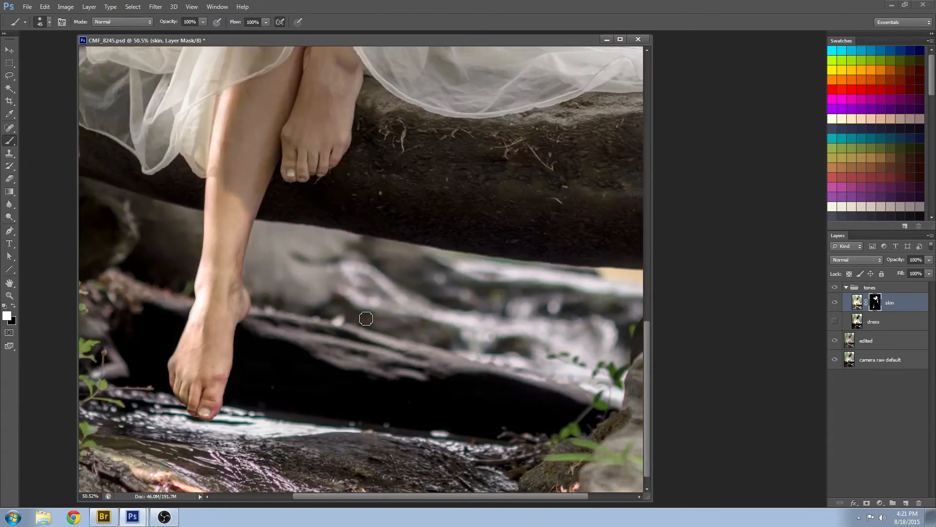
drag(298, 247, 243, 435)
mouse_move(171, 383)
mouse_down()
mouse_move(205, 329)
mouse_move(180, 320)
mouse_move(188, 271)
mouse_move(196, 275)
mouse_move(185, 275)
mouse_move(250, 205)
mouse_up()
mouse_move(170, 252)
mouse_down()
mouse_move(199, 214)
mouse_move(201, 153)
mouse_move(215, 198)
mouse_up()
key(bracketright)
key(bracketright)
mouse_move(230, 350)
mouse_down()
mouse_move(259, 341)
mouse_move(235, 319)
mouse_move(237, 263)
mouse_move(250, 305)
mouse_move(288, 278)
mouse_move(290, 234)
mouse_move(258, 205)
mouse_move(282, 207)
mouse_move(274, 185)
mouse_up()
- Examine the skin mask's coverage over the upper body and whole figure, using the red mask overlay
key(bracketleft)
key(bracketleft)
key(bracketleft)
key(bracketleft)
key(bracketleft)
key(bracketleft)
key(bracketleft)
scroll(493, 294, up, 10)
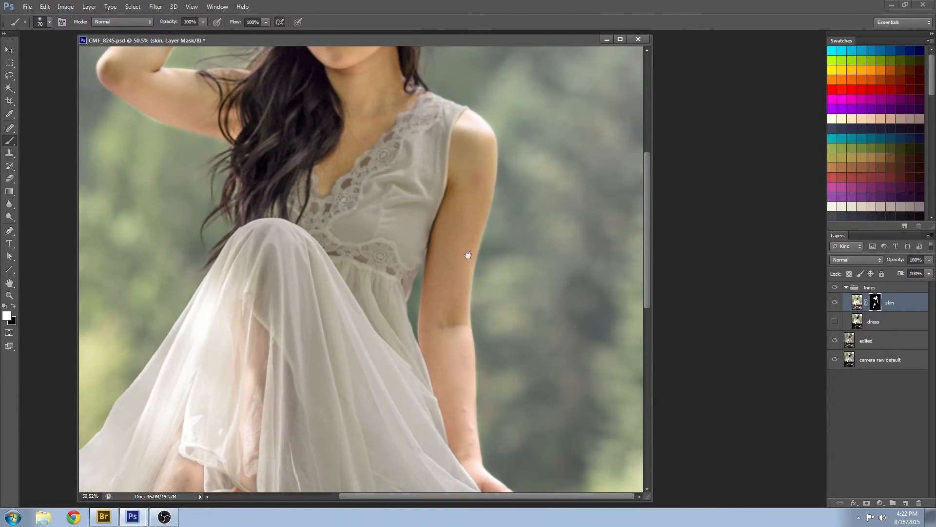
key(bracketleft)
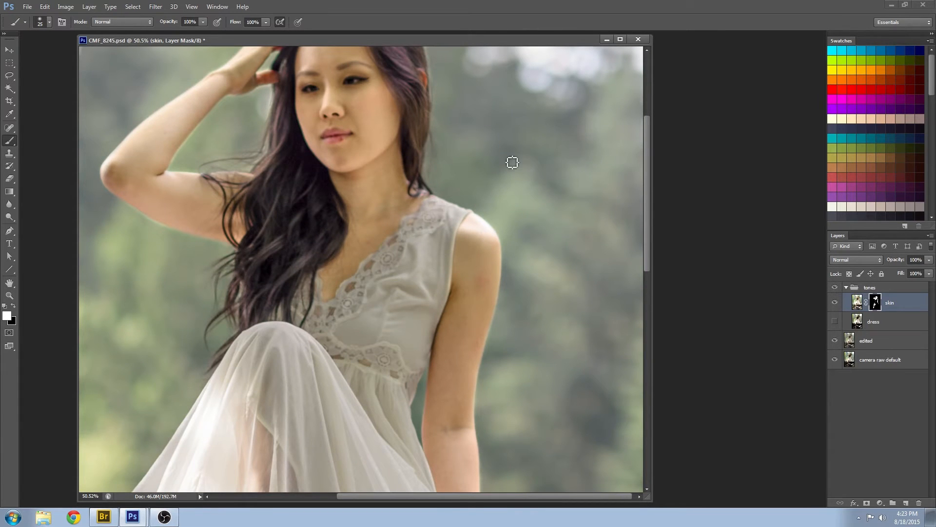
key(z)
alt+click(458, 241)
alt+click(458, 241)
key(backslash)
key(x)
key(b)
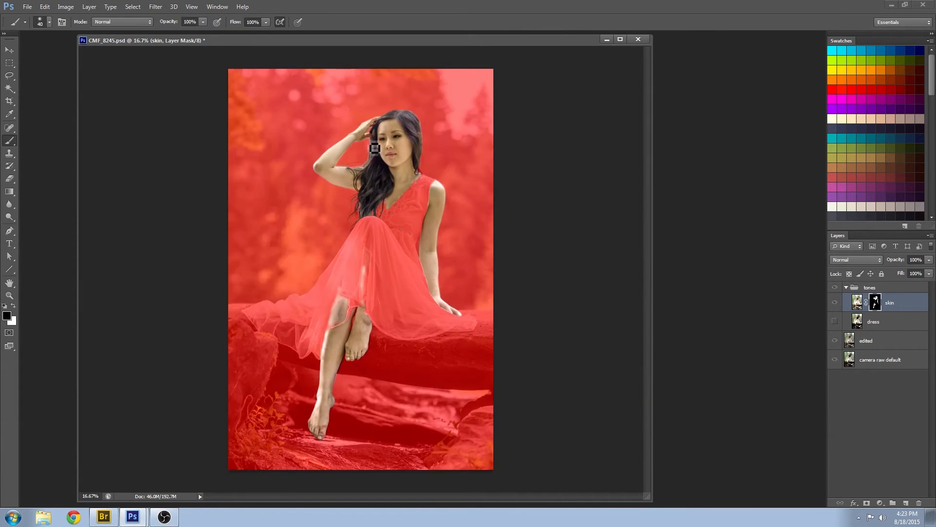
key(bracketright)
key(bracketright)
key(x)
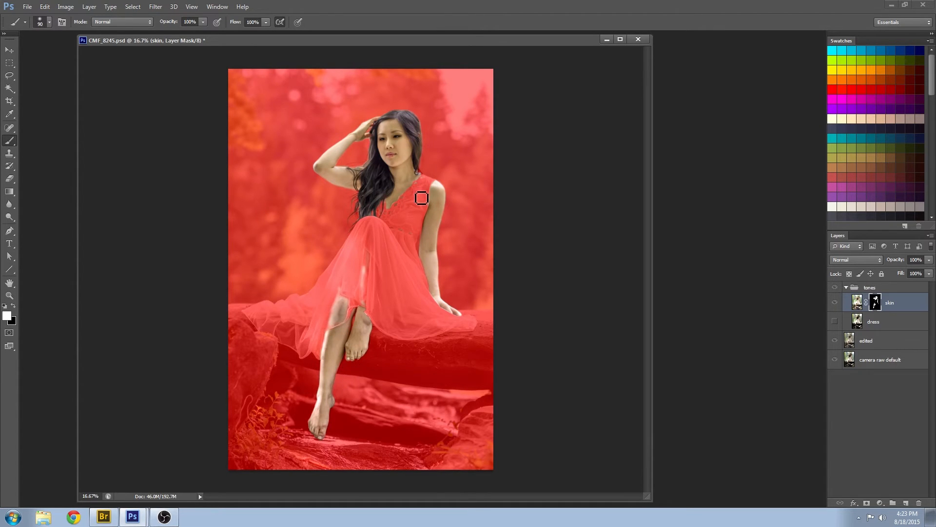
key(backslash)
- Touch up the skin mask with white along the raised arm and the long hair, using a small brush
key(z)
drag(378, 176, 425, 262)
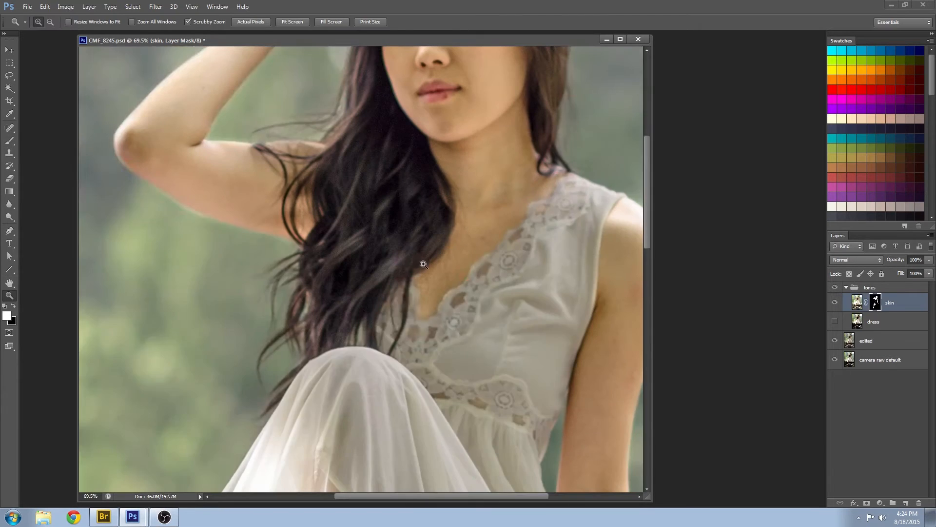
click(10, 141)
key(x)
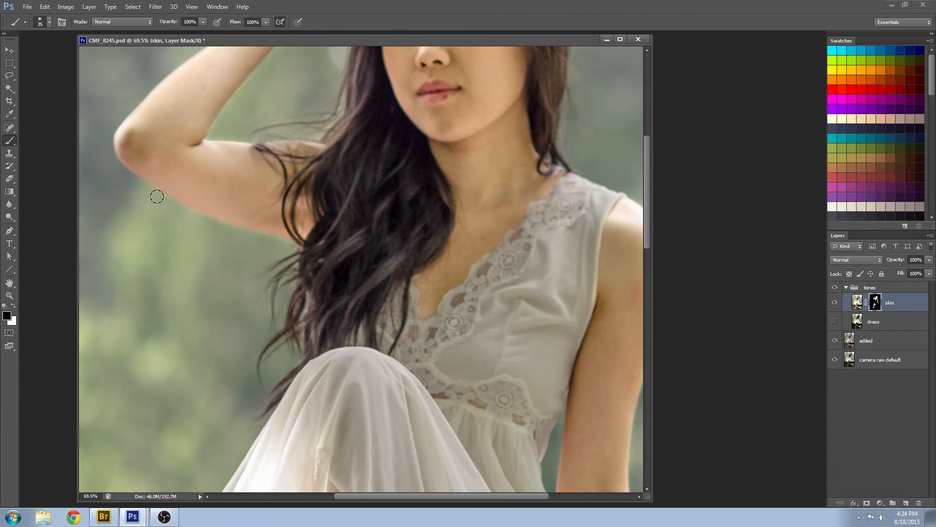
key(x)
key(bracketleft)
drag(244, 128, 55, 228)
mouse_move(411, 182)
mouse_down()
mouse_move(581, 270)
mouse_move(560, 252)
mouse_move(439, 253)
mouse_up()
- Compare the image with and without the skin layer, and clean up its mask near the hair with black
key(z)
click(835, 302)
click(835, 302)
drag(406, 111, 584, 109)
key(b)
key(backslash)
key(x)
mouse_move(415, 122)
mouse_down()
mouse_move(468, 113)
mouse_move(480, 166)
mouse_move(468, 244)
mouse_move(390, 244)
mouse_up()
key(backslash)
key(x)
key(z)
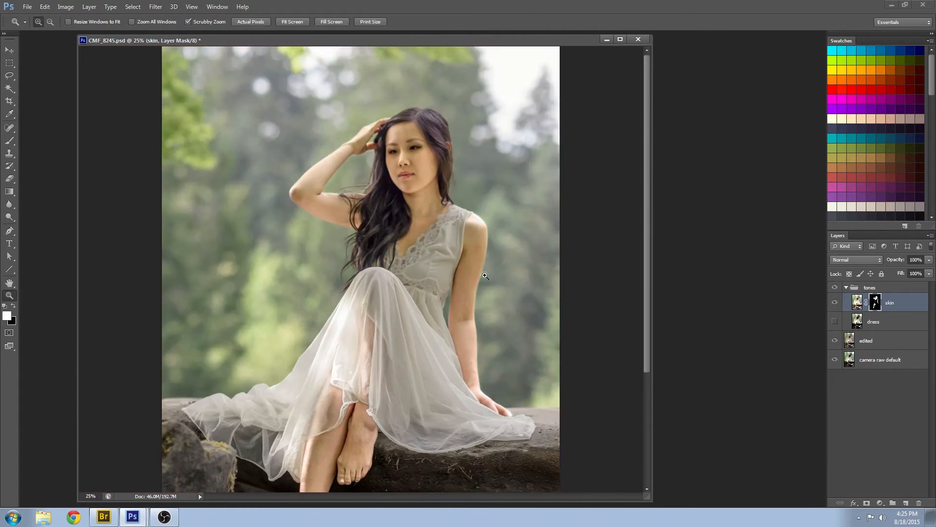
- Show the dress layer at 40% opacity and give it a layer mask filled with black
click(9, 141)
key(x)
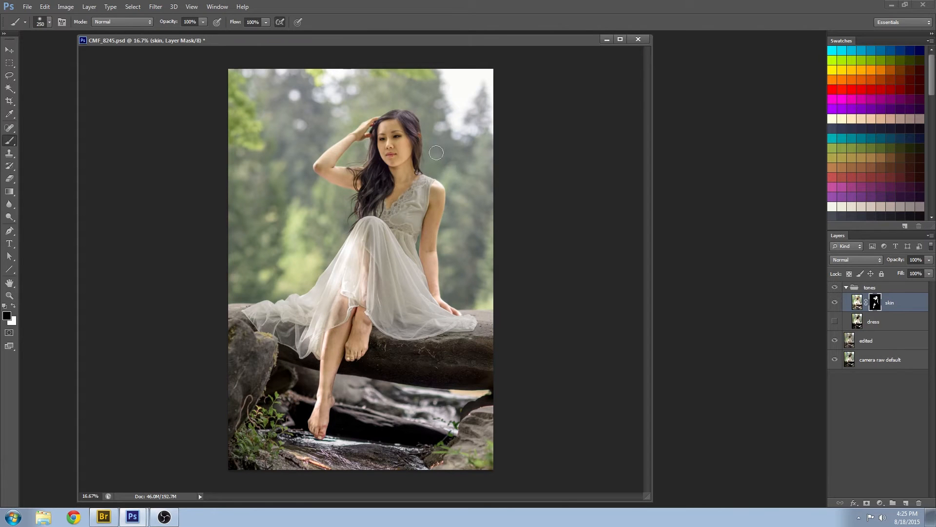
click(866, 504)
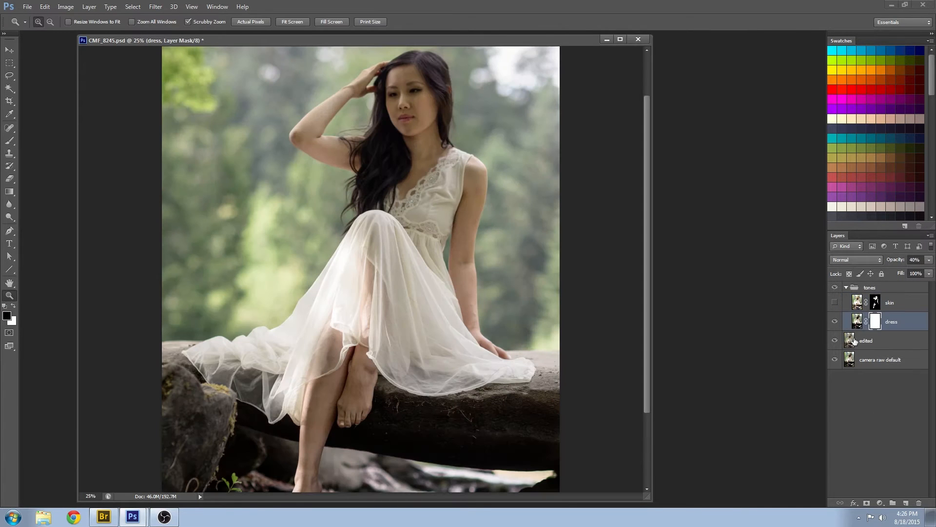
key(shift+BackSpace)
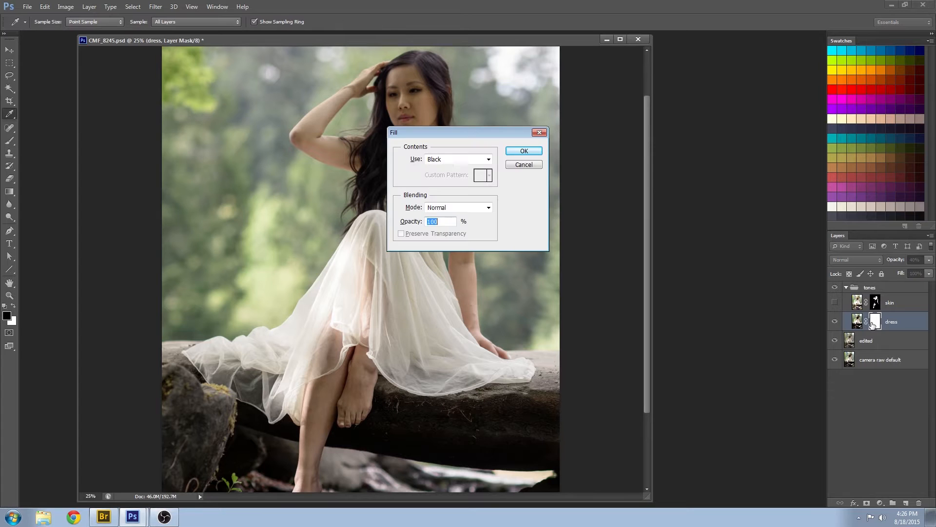
click(524, 152)
- Paint white over the skirt and its trailing hem on the dress layer's mask, using a soft brush
key(z)
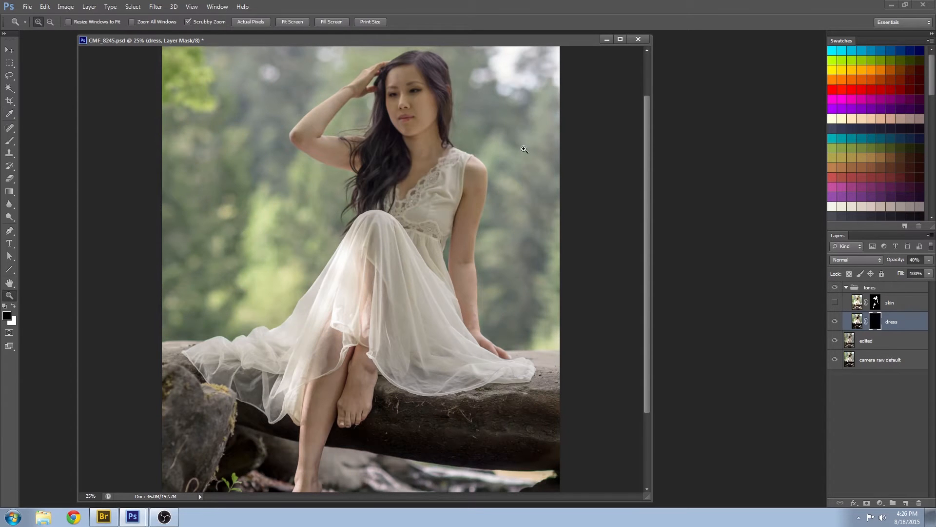
key(b)
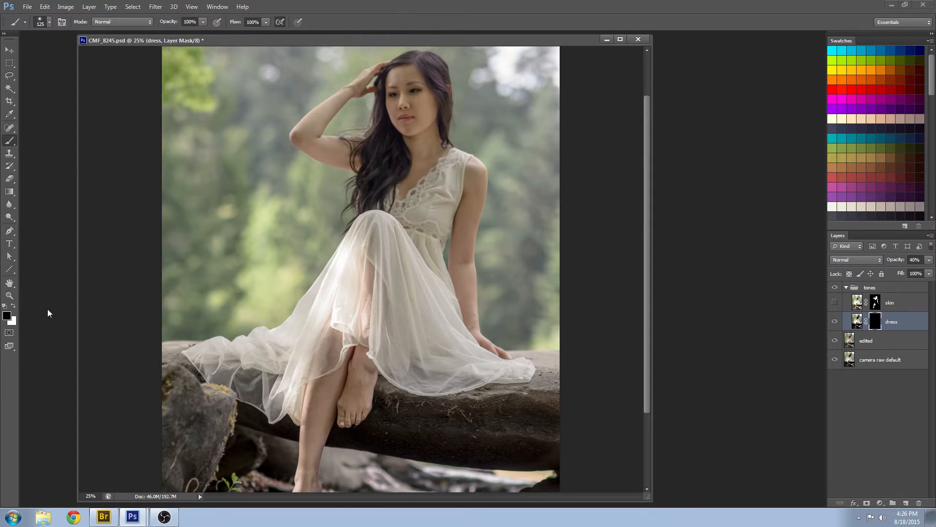
click(49, 22)
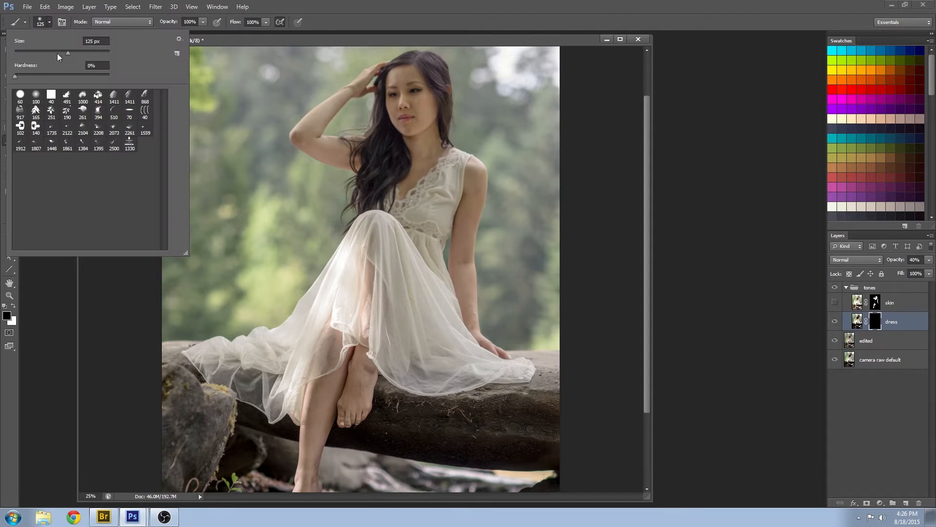
click(452, 309)
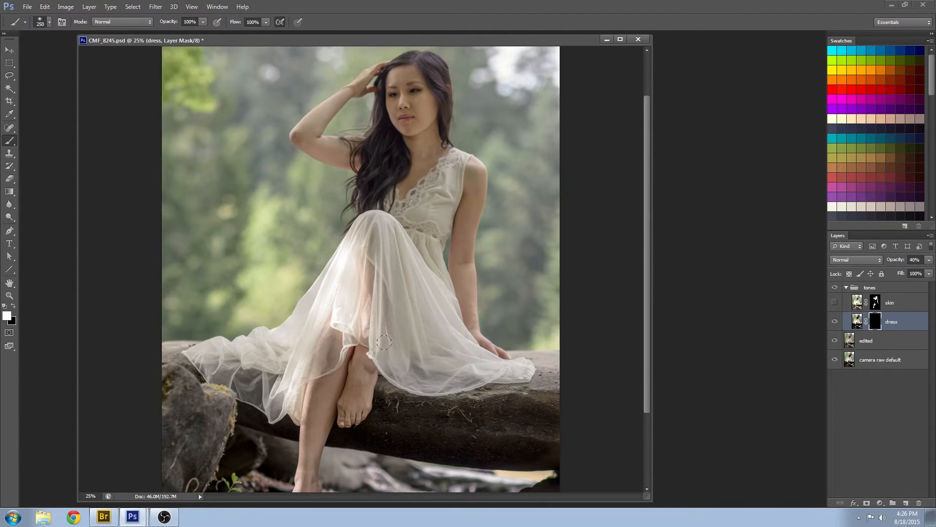
drag(384, 342, 450, 335)
mouse_move(389, 344)
mouse_down()
mouse_move(373, 242)
mouse_move(361, 266)
mouse_up()
drag(297, 355, 325, 377)
key(])
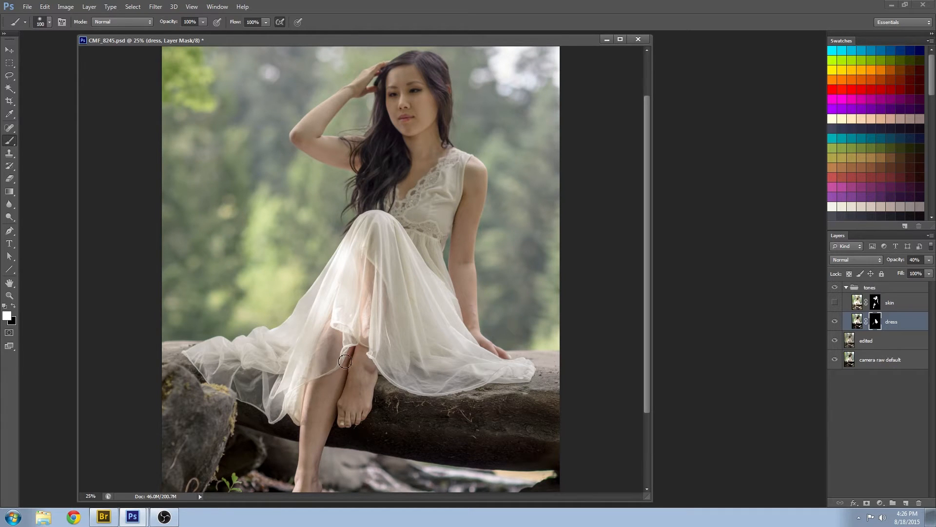
key([)
mouse_move(323, 283)
mouse_down()
mouse_move(290, 357)
mouse_move(216, 346)
mouse_move(258, 343)
mouse_up()
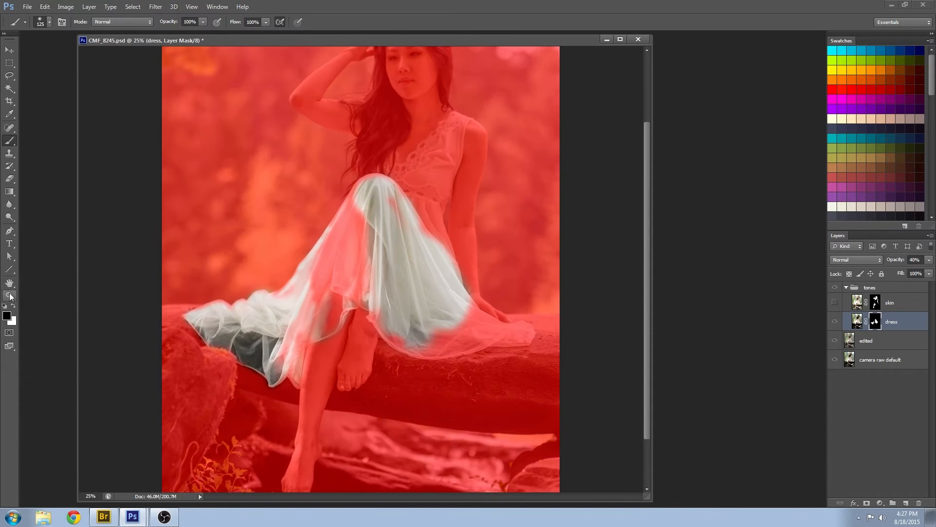
- Extend the white on the dress mask over the front of the skirt and the hem lying on the log
key(x)
mouse_move(413, 348)
mouse_down()
mouse_move(390, 338)
mouse_move(365, 303)
mouse_up()
mouse_move(434, 352)
mouse_down()
mouse_move(495, 339)
mouse_move(463, 342)
mouse_move(487, 322)
mouse_move(531, 333)
mouse_up()
- Paint white over the bodice on the dress mask, with a smaller brush around the lace neckline and hair strands
mouse_move(362, 185)
mouse_down()
mouse_move(412, 174)
mouse_move(458, 119)
mouse_move(411, 215)
mouse_move(433, 206)
mouse_move(444, 170)
mouse_move(447, 194)
mouse_move(444, 129)
mouse_up()
key(bracketleft)
key(bracketleft)
key(bracketleft)
key(ctrl+space)
ctrl+click(423, 119)
ctrl+click(423, 119)
ctrl+click(423, 119)
ctrl+click(424, 119)
key(bracketleft)
key(bracketleft)
key(bracketleft)
key(bracketleft)
key(backslash)
key(bracketleft)
key(bracketleft)
key(bracketleft)
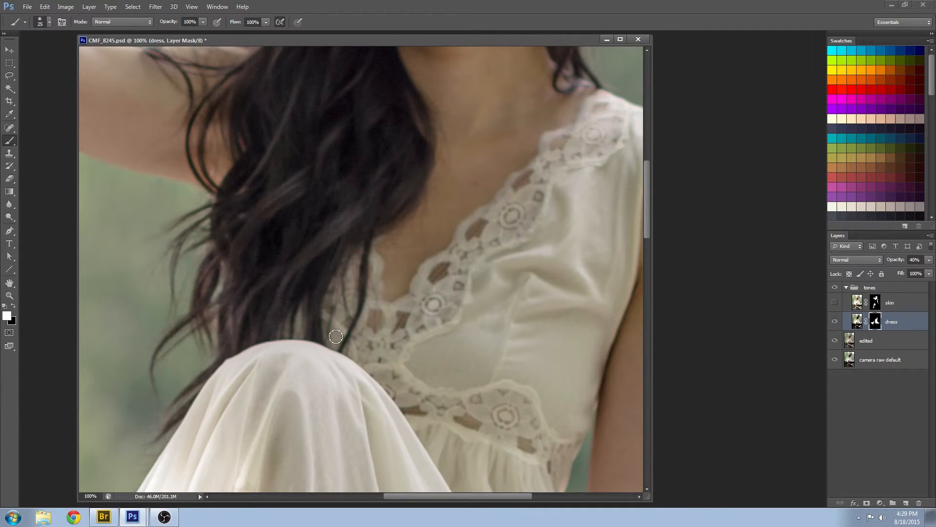
- Refine the dress mask with white along the shoulder of the dress, checking the edge with the red mask overlay
key(bracketleft)
key(bracketleft)
key(bracketleft)
key(bracketleft)
key(bracketleft)
key(backslash)
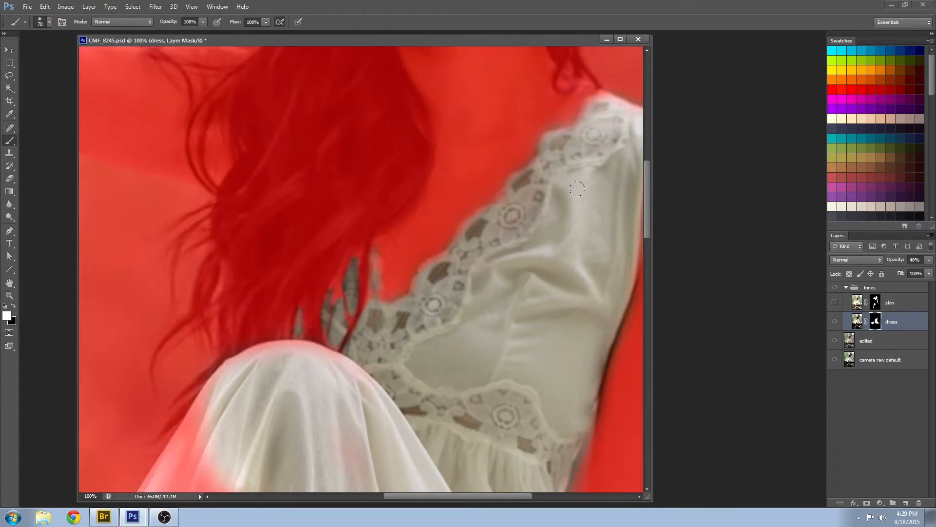
key(space)
drag(575, 263, 321, 410)
drag(349, 249, 416, 266)
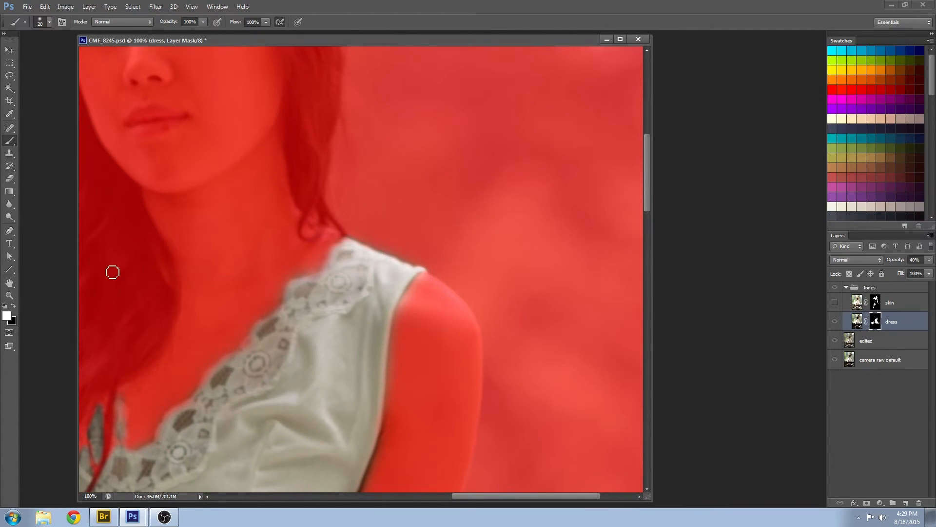
key(ctrl+0)
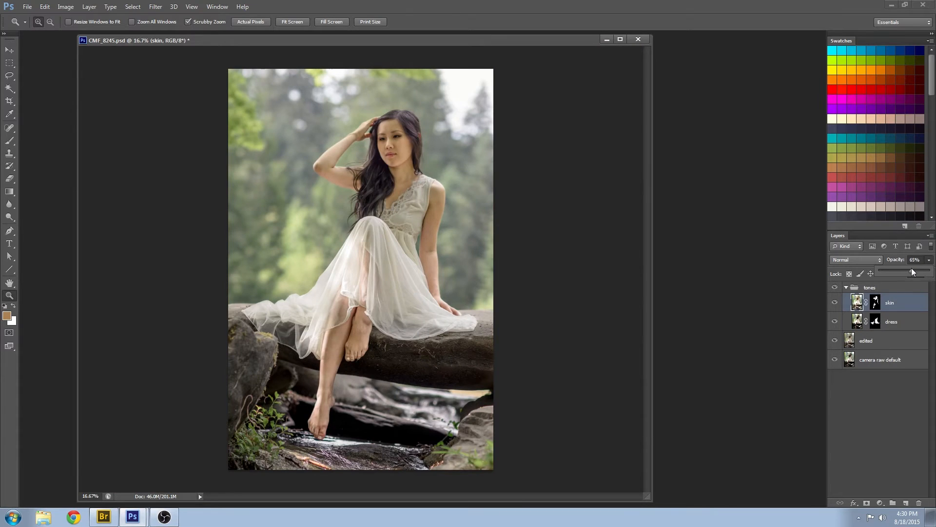
- Set the skin layer's opacity to about 65% and the dress layer's to 62%, comparing the image with and without each
mouse_move(912, 269)
mouse_down()
mouse_move(900, 268)
mouse_move(932, 270)
mouse_move(913, 271)
mouse_up()
click(900, 325)
click(928, 260)
click(839, 304)
click(838, 305)
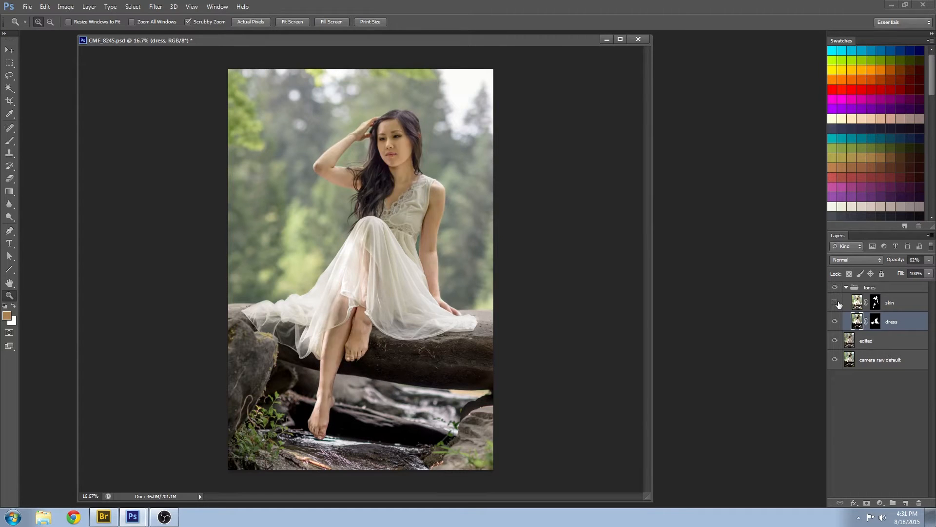
click(836, 323)
click(835, 323)
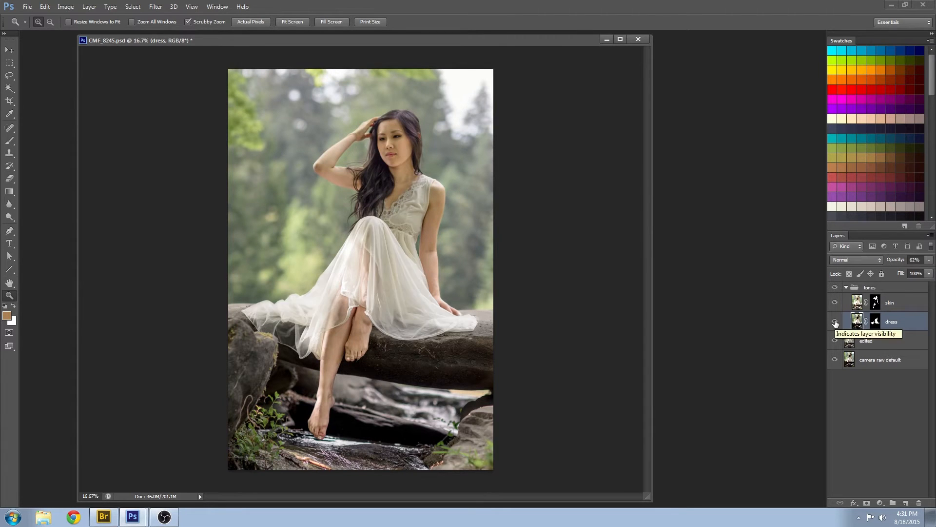
- Duplicate the dress layer together with its mask
click(874, 323)
key(b)
key(bracketleft)
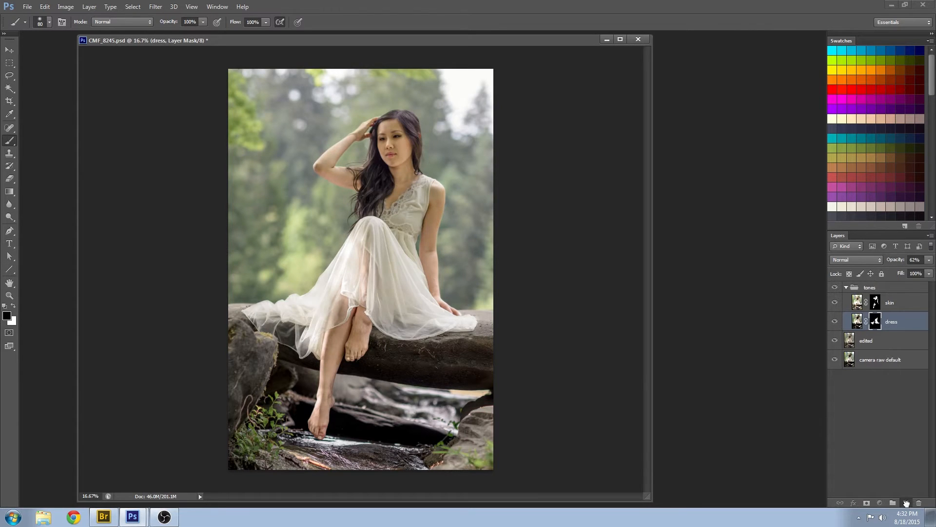
drag(906, 503, 907, 502)
- Paint black over the whole skirt on the duplicate dress layer's mask with a 300 px brush, leaving only the bodice
key(bracketright)
key(bracketright)
key(bracketright)
key(bracketright)
key(bracketright)
key(bracketright)
key(bracketright)
key(bracketright)
key(backslash)
click(14, 307)
click(14, 306)
mouse_move(314, 349)
mouse_down()
mouse_move(254, 308)
mouse_move(466, 319)
mouse_up()
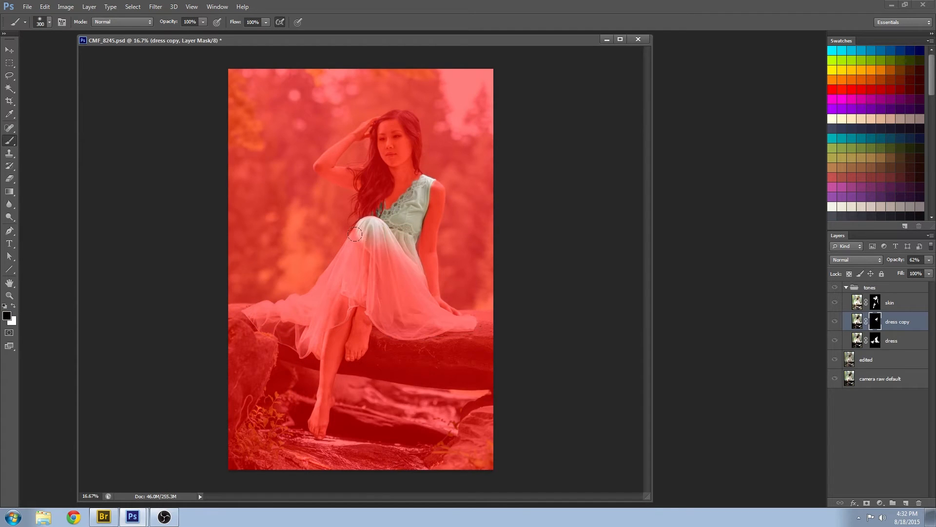
mouse_move(355, 235)
mouse_down()
mouse_move(392, 246)
mouse_move(412, 266)
mouse_up()
- Touch up the duplicate's mask with white where the bodice meets the hair, using a 90 px brush
key(bracketleft)
key(bracketleft)
key(bracketleft)
key(bracketleft)
key(bracketleft)
key(bracketleft)
key(bracketleft)
key(x)
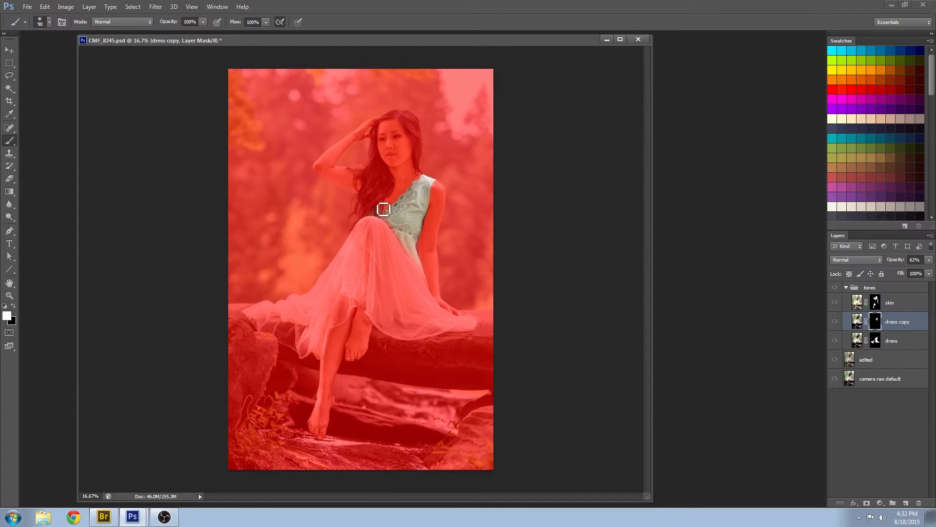
key(backslash)
key(x)
click(66, 7)
mouse_move(78, 30)
click(195, 40)
key(Escape)
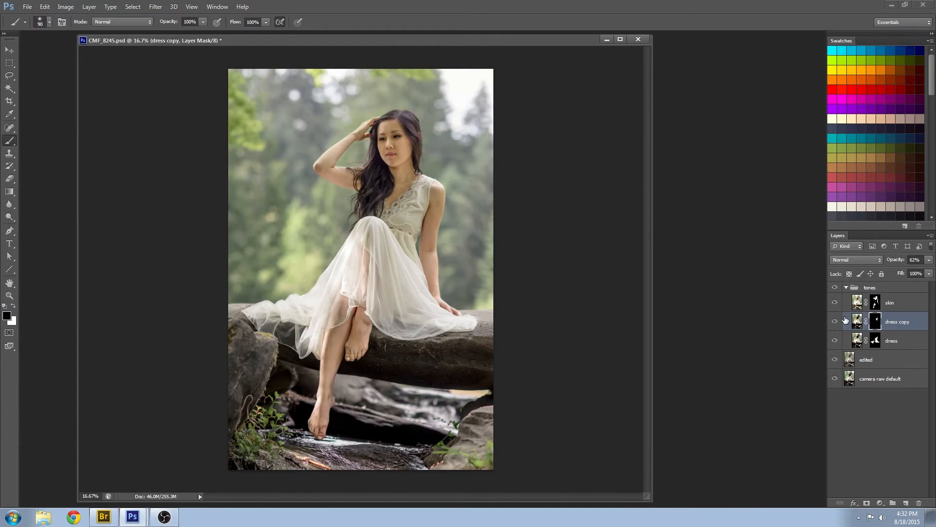
- Brighten the dress copy layer's image with Levels, setting the input midtones to 2.20 and the white point to 186
click(856, 321)
click(66, 7)
mouse_move(75, 34)
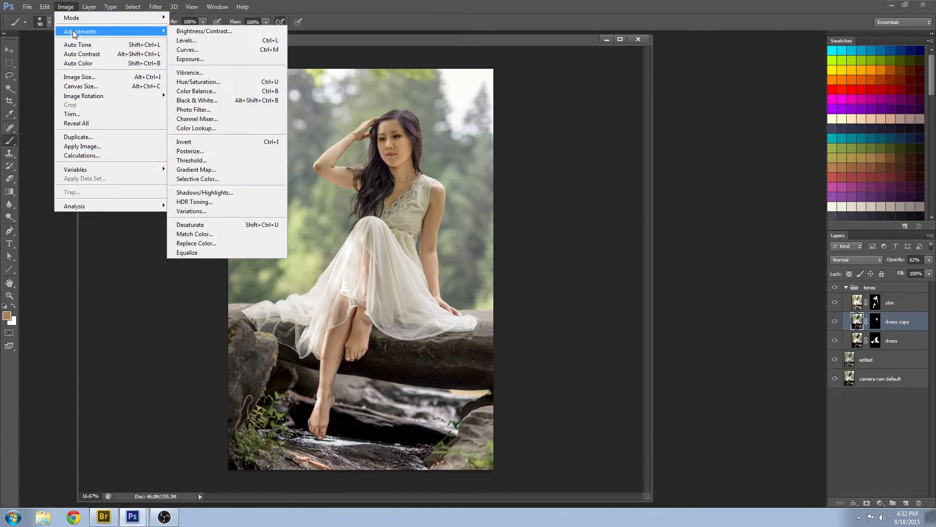
click(207, 42)
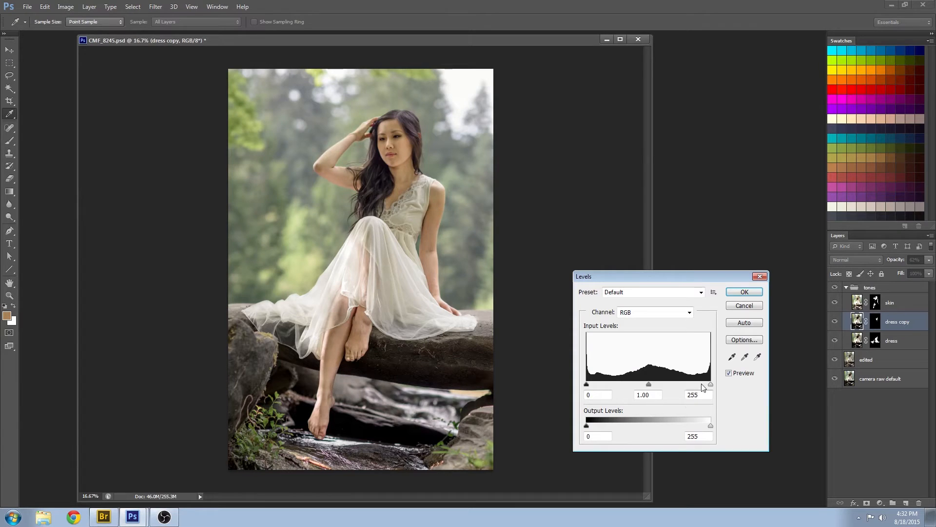
drag(710, 384, 683, 381)
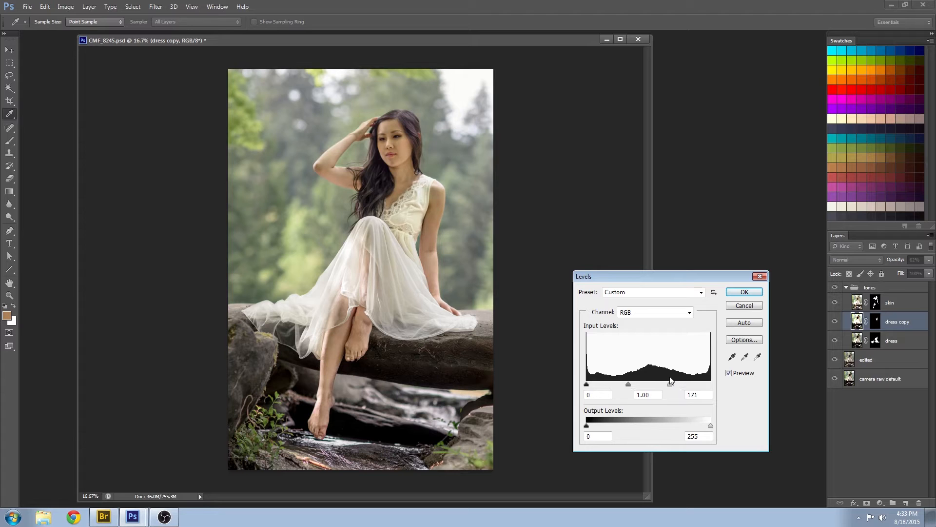
drag(676, 378, 677, 384)
drag(631, 384, 592, 375)
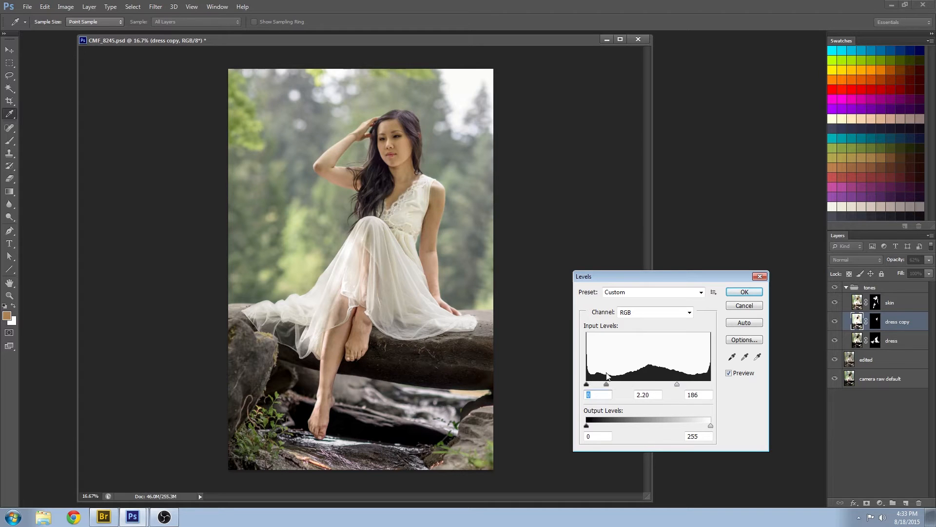
click(744, 292)
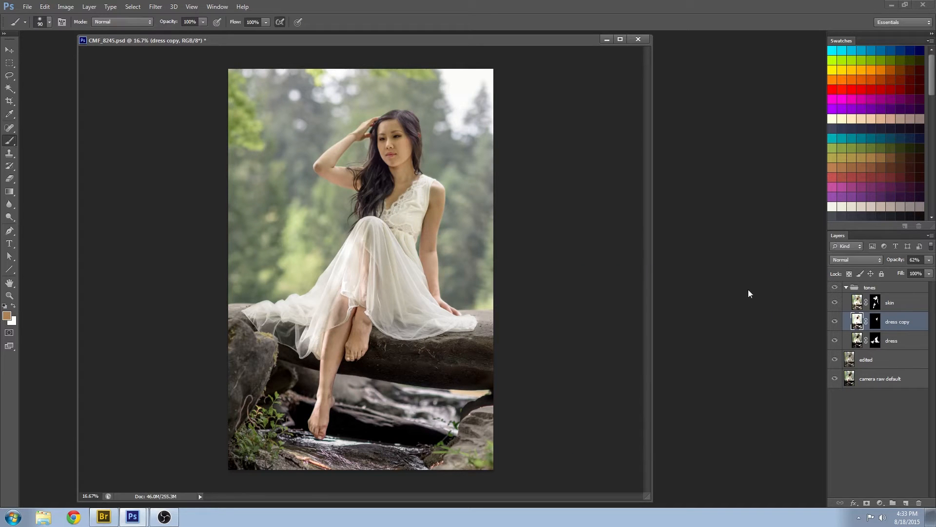
- Compare the image with and without the dress copy layer, and examine the bodice up close
click(835, 322)
click(835, 321)
key(z)
click(408, 152)
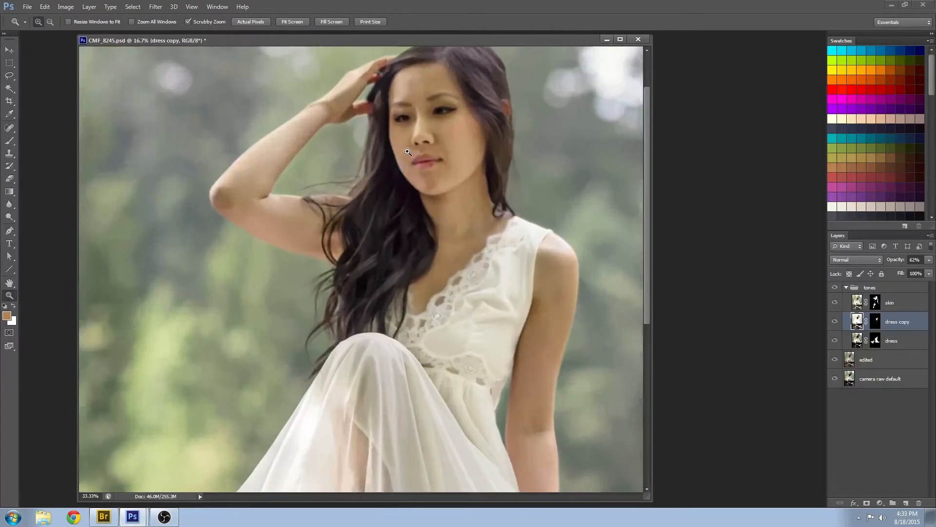
right_click(524, 269)
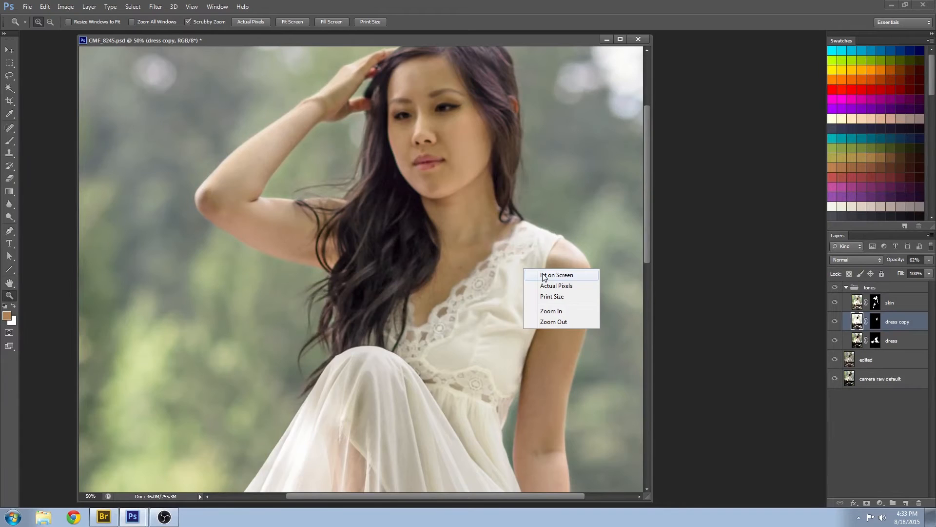
click(544, 276)
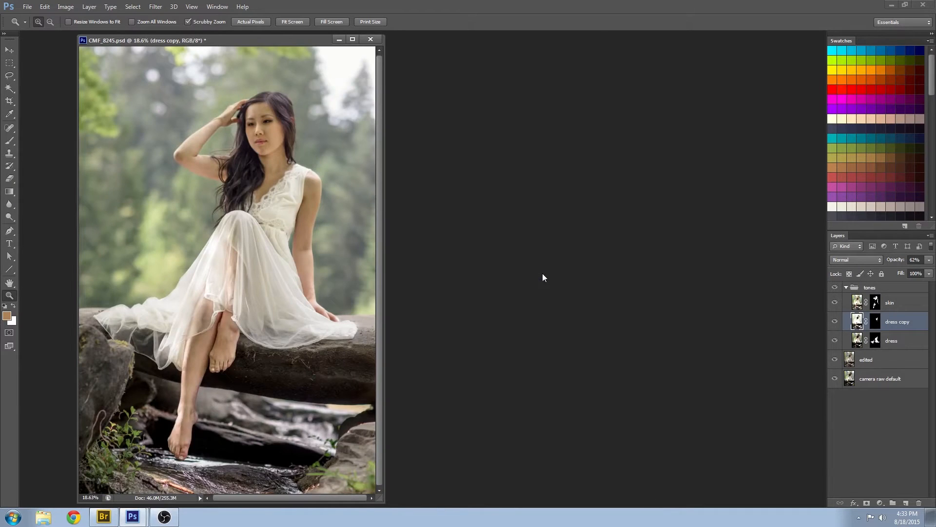
- Merge the dress copy and dress layers, and compare the image with and without the merged dress and skin layers
shift+click(894, 341)
key(ctrl+e)
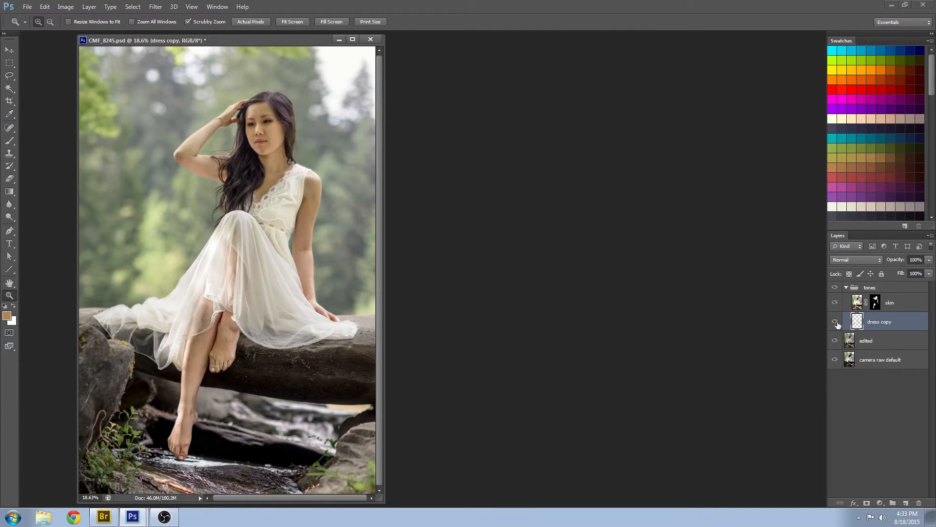
click(834, 322)
click(834, 323)
click(834, 303)
click(833, 303)
click(832, 303)
- Merge the tones group into a single layer and compare the image with and without it
click(846, 288)
right_click(876, 287)
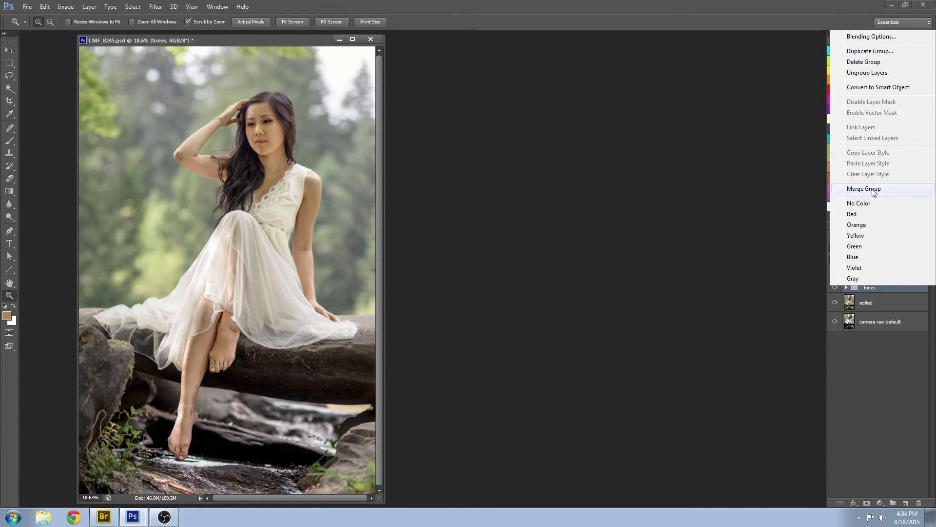
click(873, 191)
click(834, 292)
click(833, 291)
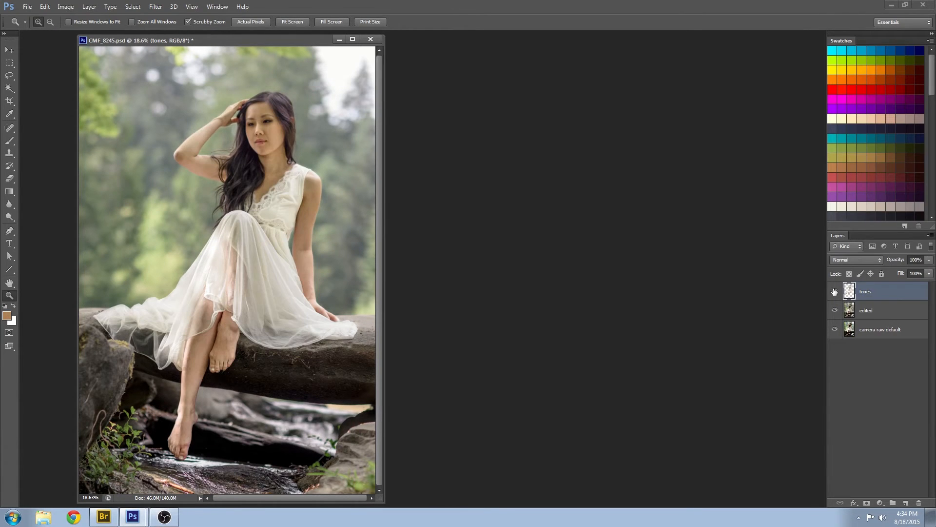
- Duplicate the edited layer and merge the duplicate with the tones layer
click(872, 311)
drag(890, 314, 906, 503)
shift+click(883, 292)
key(ctrl+e)
- Remove the orange stick from the rock below the foot with the Patch tool, sampling nearby rock in full-screen view
drag(386, 406, 608, 413)
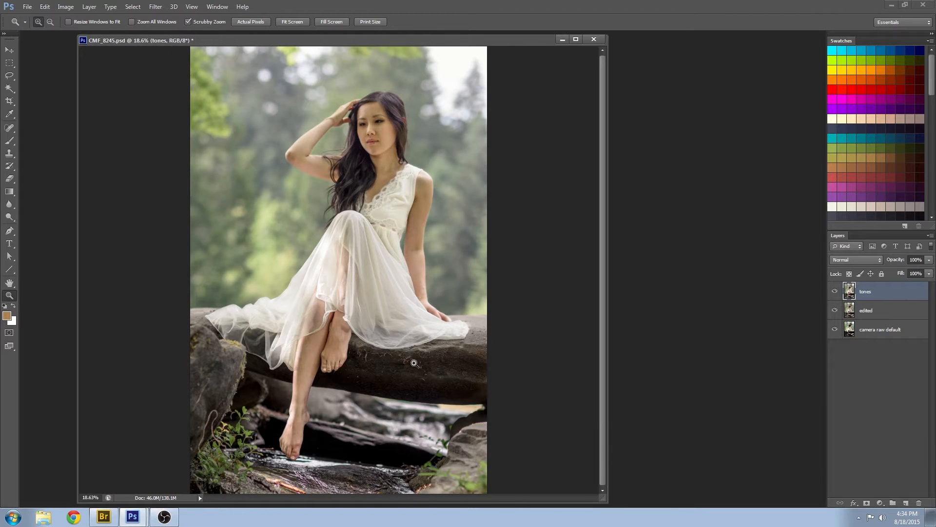
key(f)
click(304, 487)
click(304, 488)
click(304, 488)
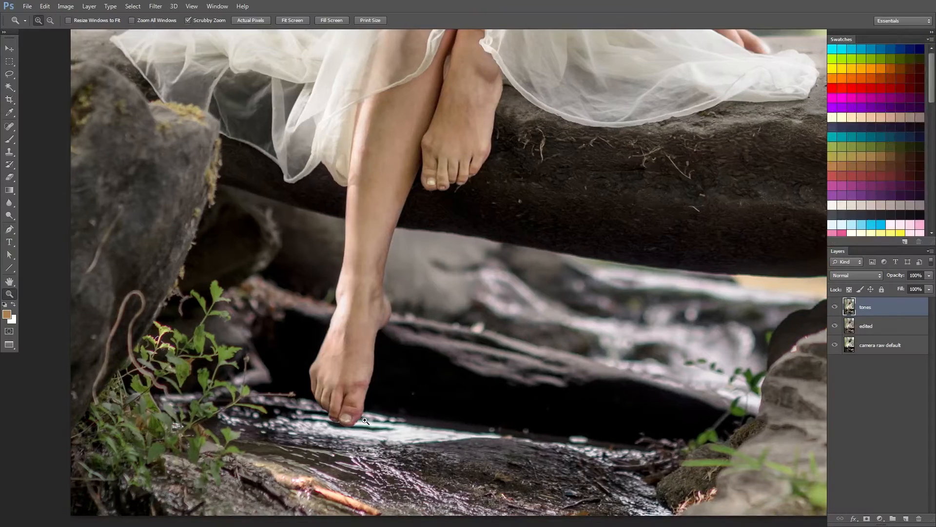
drag(244, 433, 238, 382)
key(l)
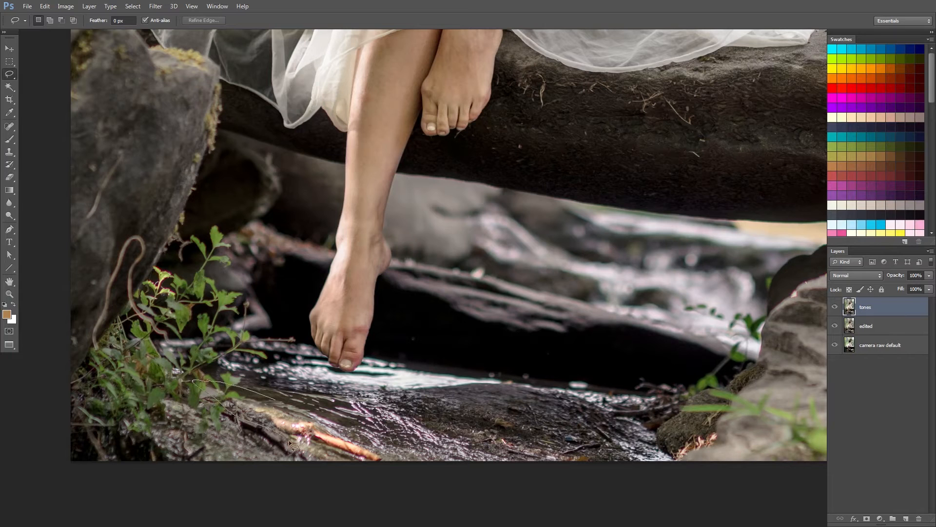
drag(299, 409, 281, 402)
click(9, 127)
click(37, 143)
drag(322, 435, 204, 436)
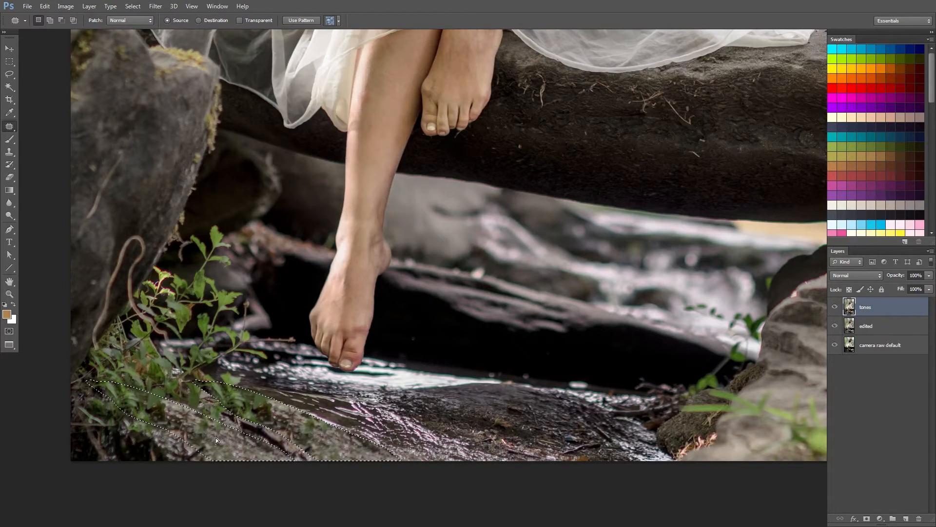
key(ctrl+d)
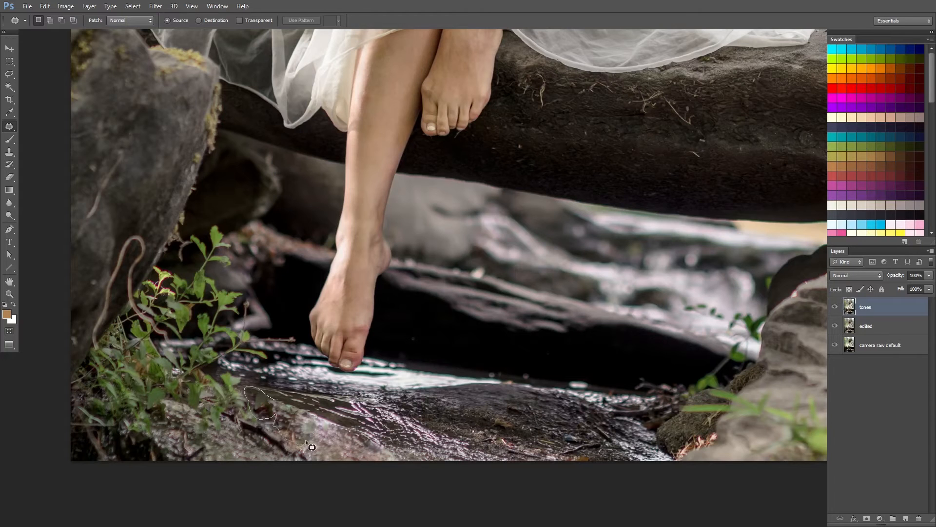
- Patch the leftover rock area beside the plants and touch up the spot below the foot with the Content-Aware Spot Healing Brush
drag(297, 429, 294, 413)
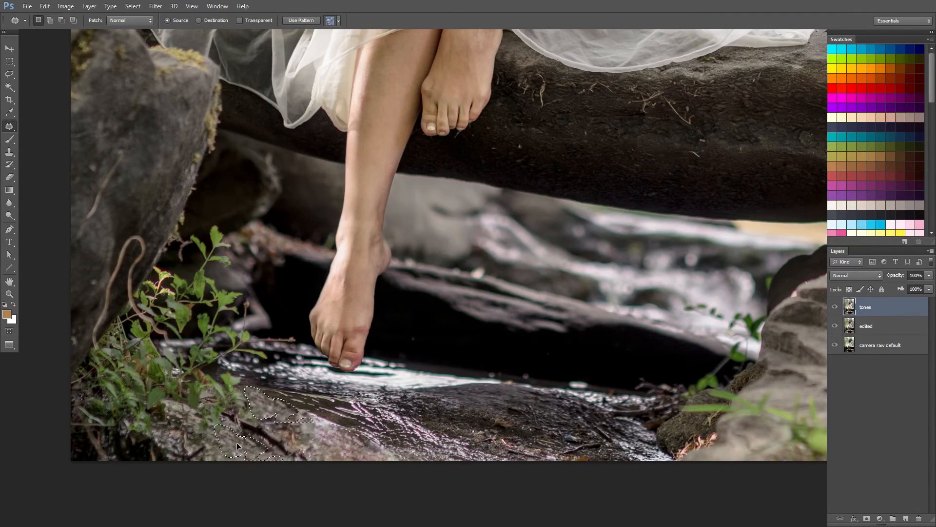
key(ctrl+d)
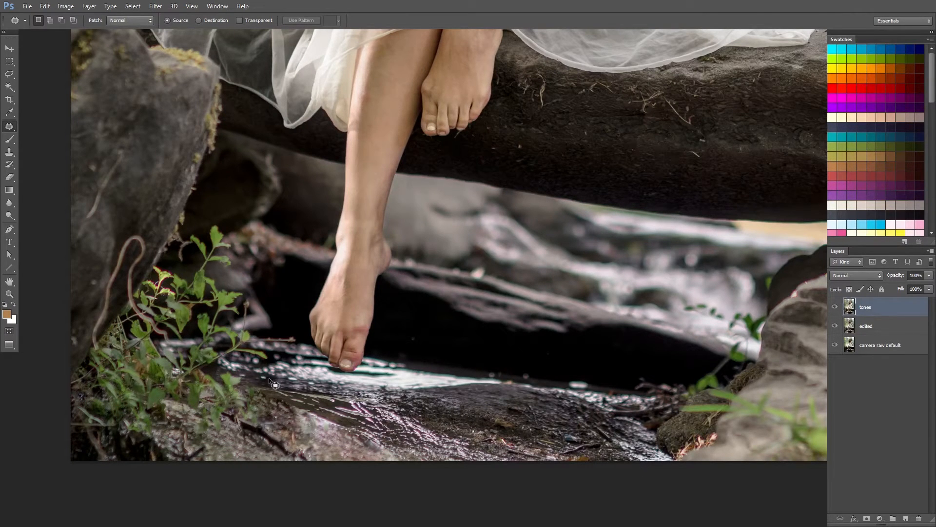
right_click(11, 129)
click(42, 126)
click(306, 431)
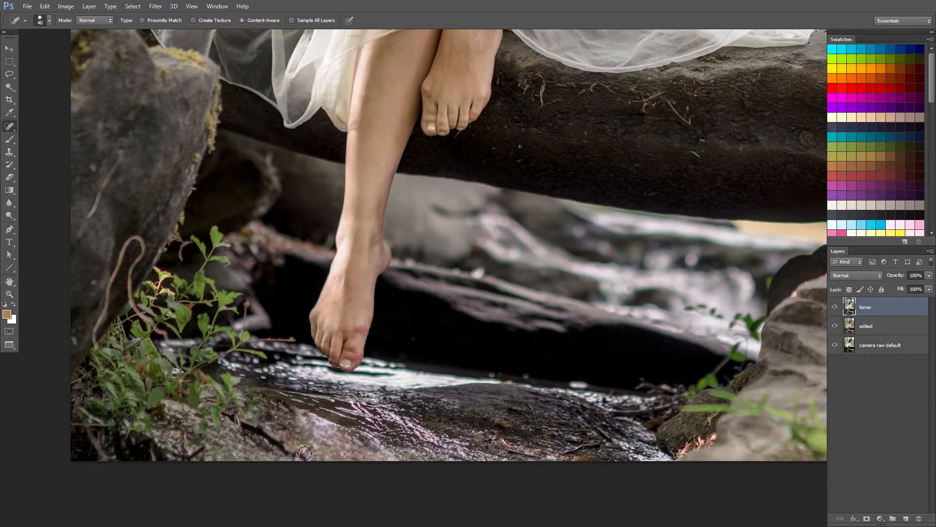
- Compare the whole portrait with and without the tones layer
drag(551, 365, 507, 337)
click(10, 294)
click(470, 265)
alt+click(543, 287)
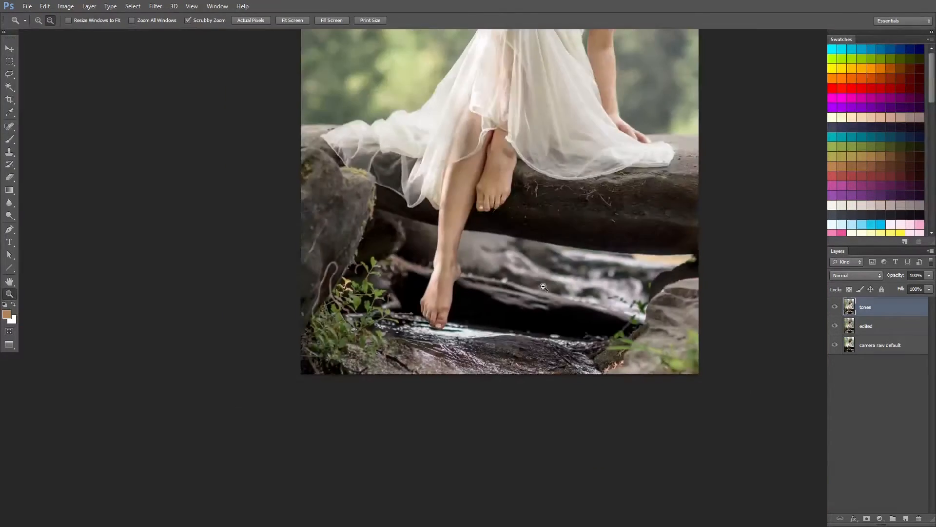
alt+click(543, 287)
alt+click(651, 151)
click(651, 151)
drag(619, 180, 394, 314)
click(835, 309)
click(834, 308)
click(835, 310)
click(835, 312)
- Remove the thin light streak from the large rock face with the Content-Aware Spot Healing Brush
click(177, 401)
click(178, 400)
click(178, 400)
click(176, 397)
mouse_move(210, 430)
mouse_down()
mouse_move(276, 334)
mouse_move(265, 356)
mouse_up()
key(j)
drag(369, 410, 359, 347)
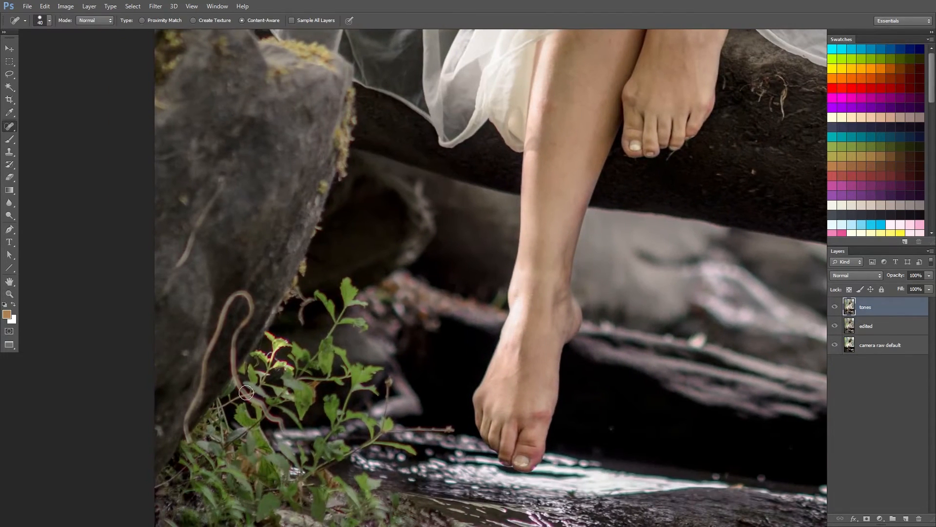
drag(175, 269, 221, 176)
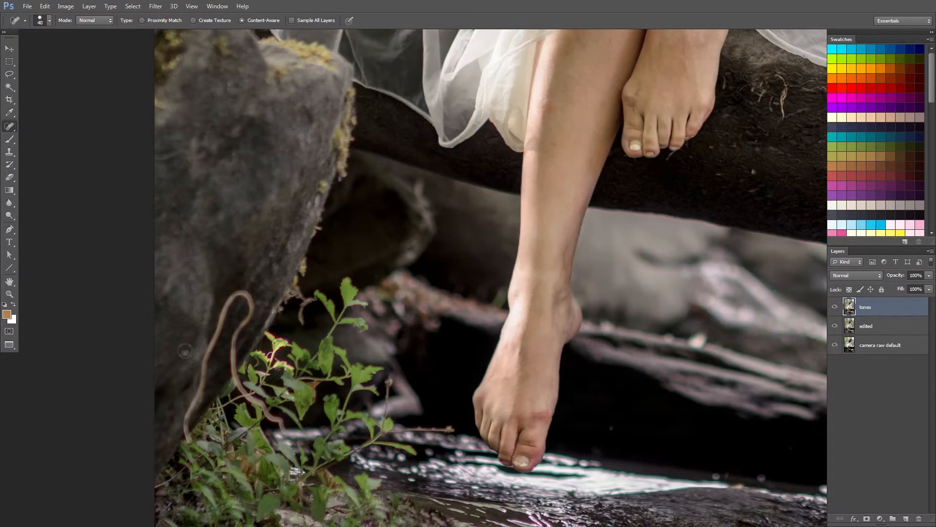
- Inspect the legs, log, dress, arm and upper body up close for remaining flaws
click(9, 293)
alt+click(513, 278)
drag(530, 358, 257, 473)
click(263, 456)
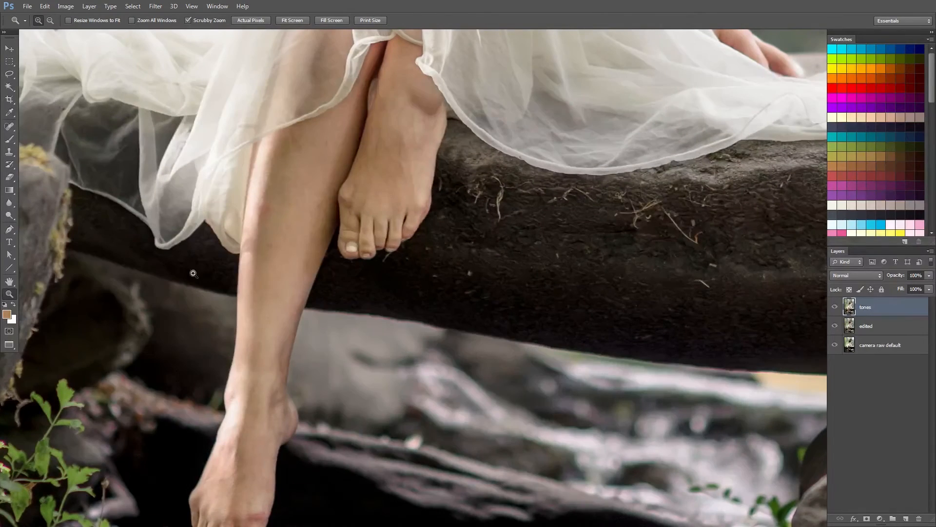
click(9, 127)
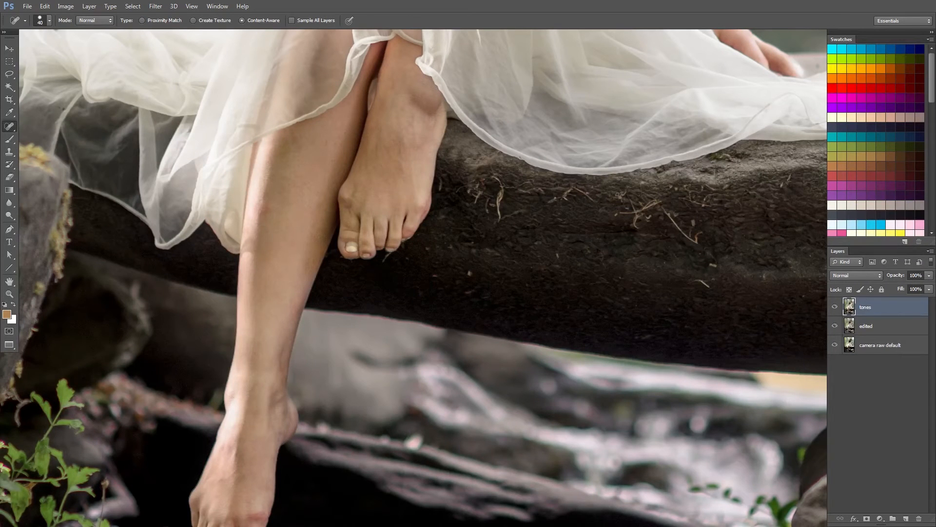
drag(384, 204, 314, 373)
mouse_move(401, 302)
mouse_down()
mouse_move(358, 326)
mouse_move(346, 350)
mouse_up()
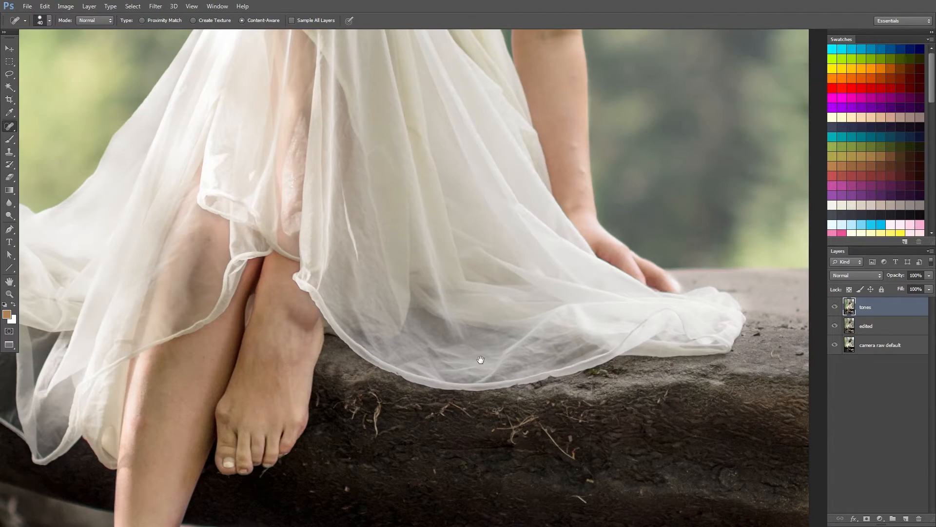
drag(483, 362, 330, 439)
drag(462, 283, 379, 429)
click(333, 392)
drag(404, 269, 429, 473)
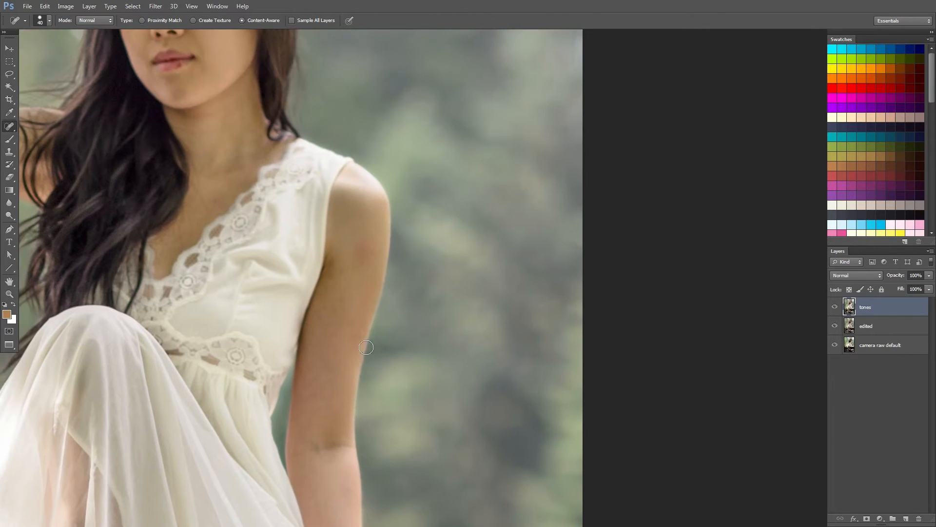
drag(385, 243, 552, 402)
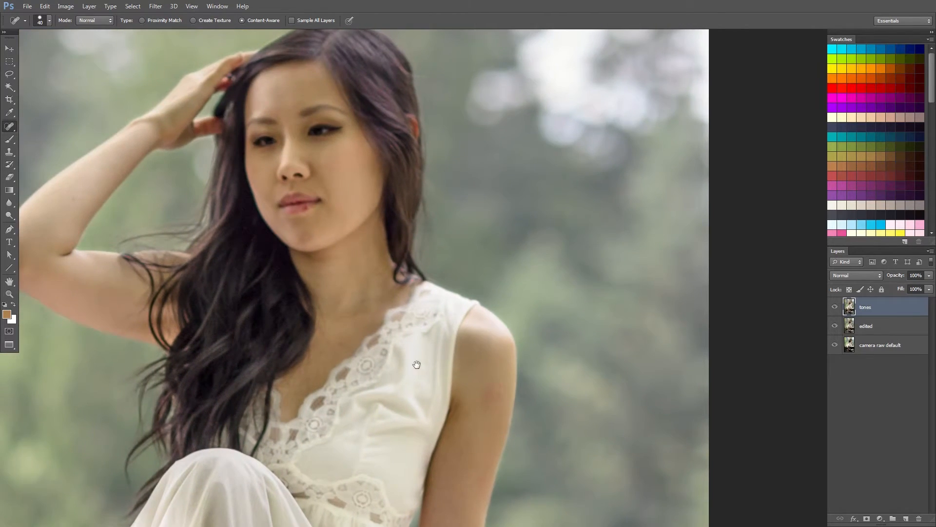
drag(424, 372, 539, 380)
drag(345, 330, 335, 412)
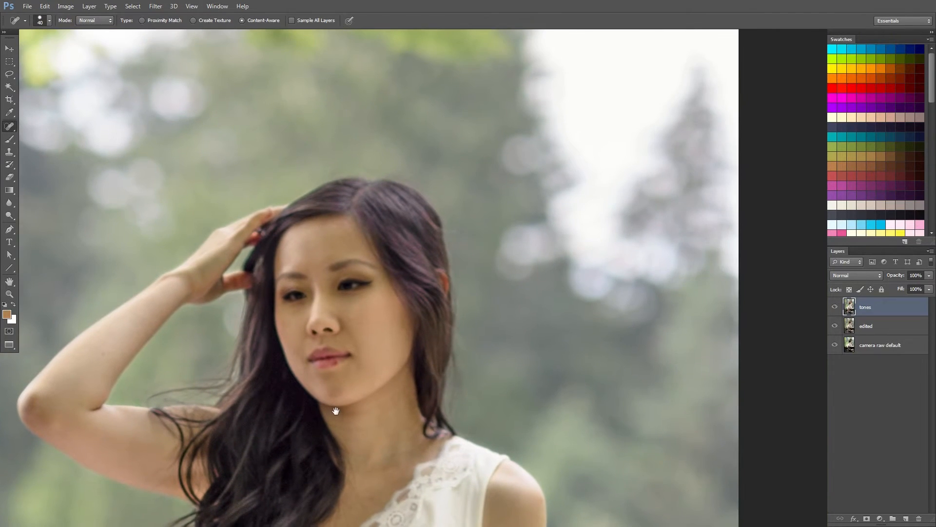
- Examine the face, hair and raised hand at high magnification, and review the whole figure
key(z)
click(392, 403)
click(391, 402)
key(j)
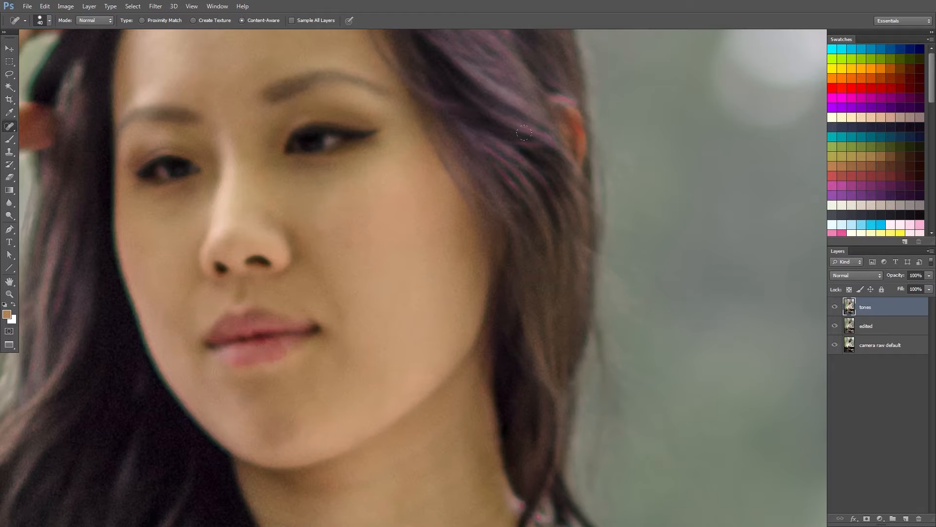
drag(410, 311, 420, 492)
drag(252, 381, 563, 299)
key(z)
alt+click(496, 263)
alt+click(534, 263)
alt+click(610, 238)
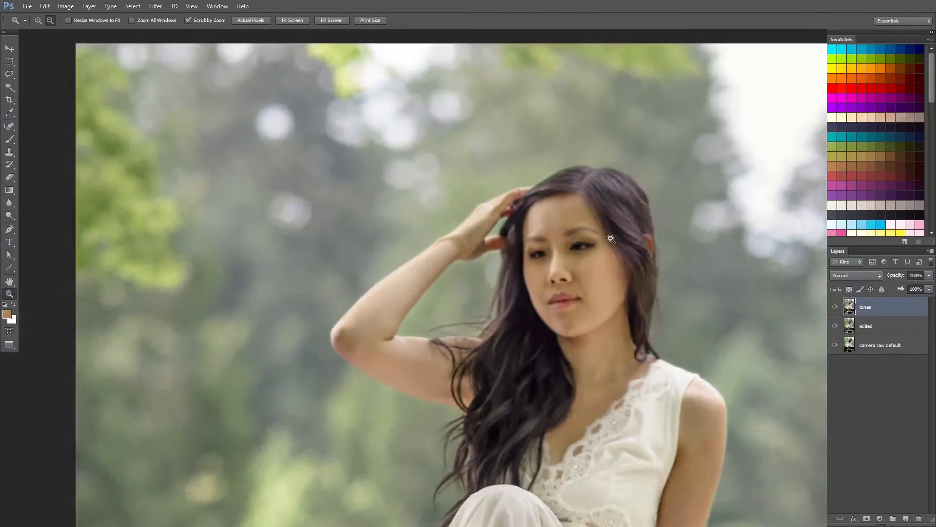
alt+click(611, 238)
alt+click(690, 420)
drag(329, 422, 142, 251)
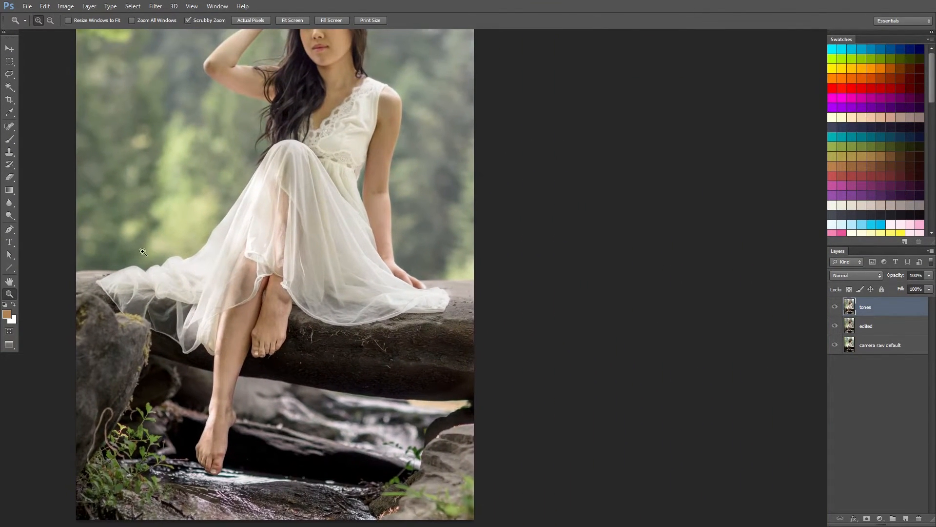
click(9, 126)
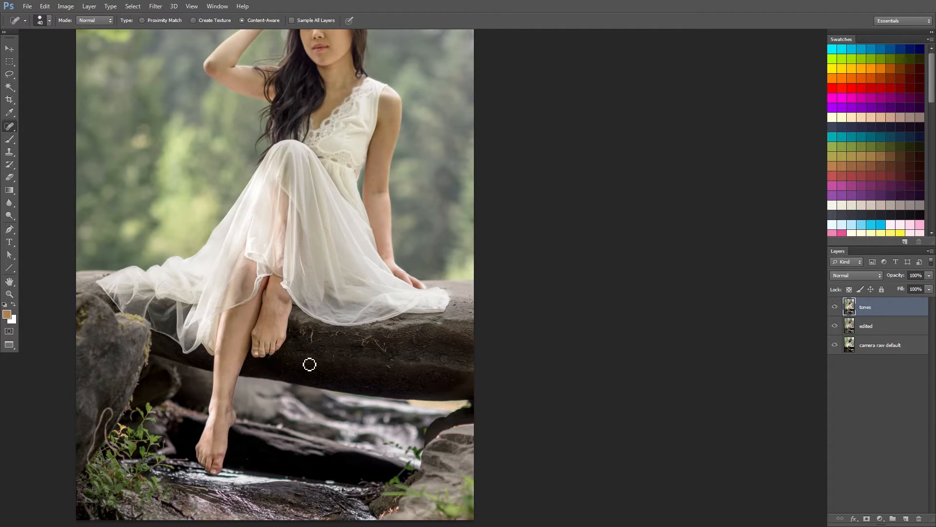
scroll(397, 320, down, 2)
scroll(397, 320, right, 2)
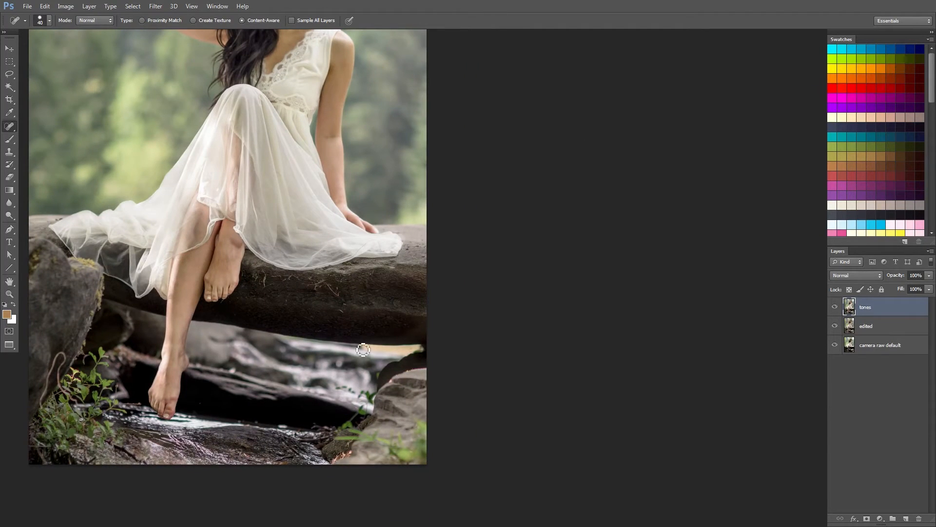
scroll(416, 292, up, 1)
scroll(416, 293, right, 1)
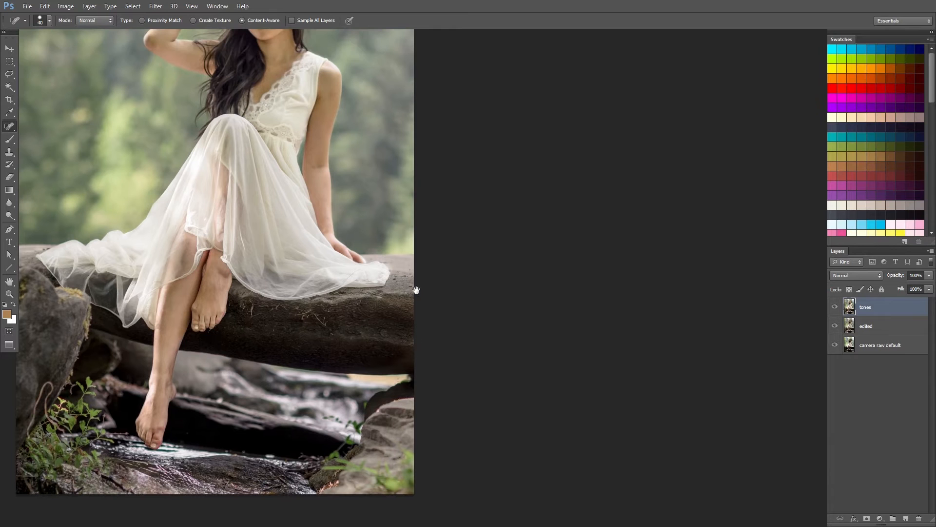
drag(395, 338, 434, 359)
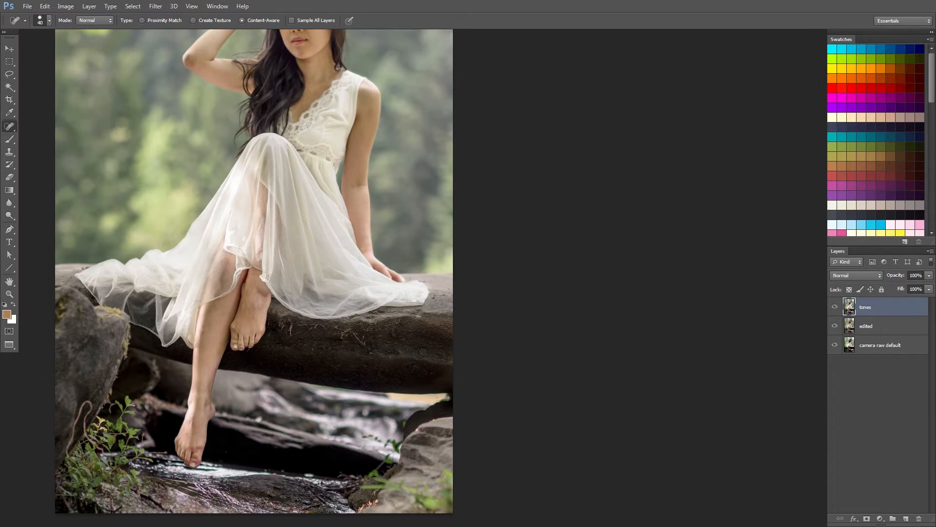
drag(436, 461, 570, 373)
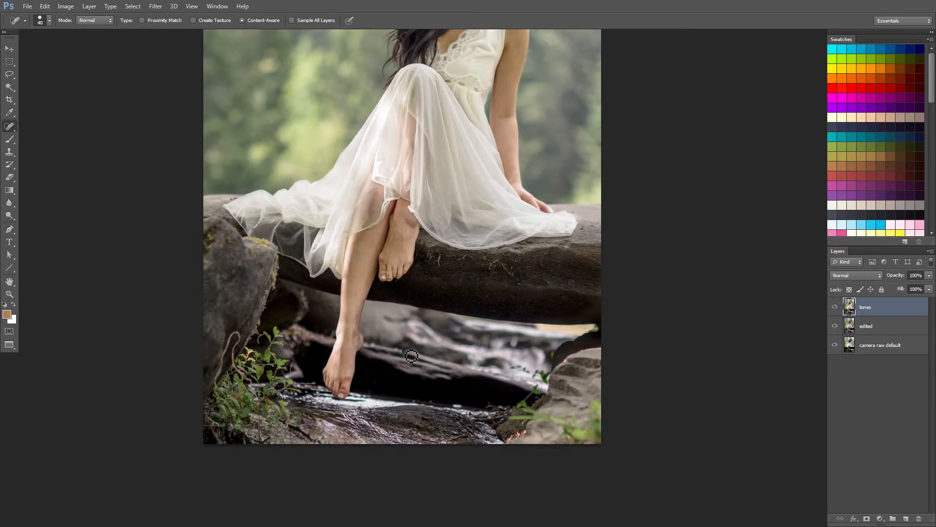
drag(552, 429, 407, 479)
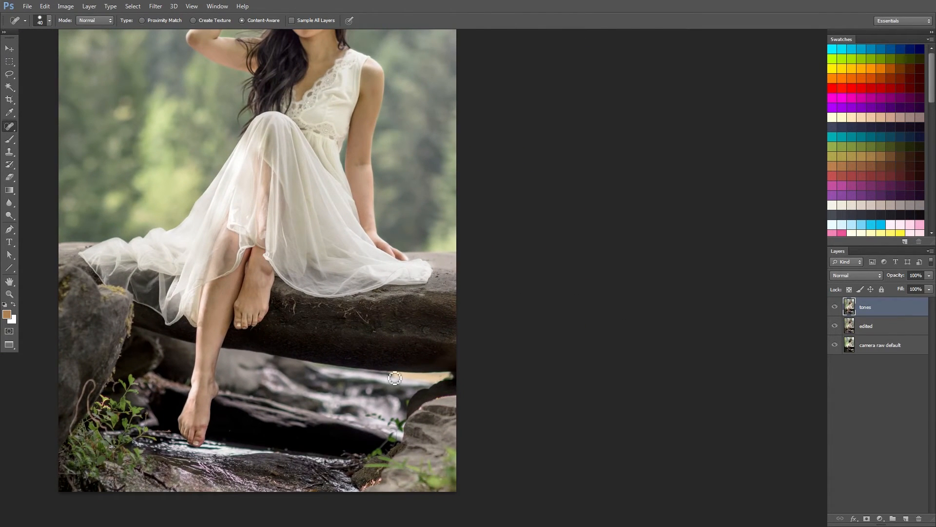
scroll(569, 215, down, 4)
scroll(554, 253, up, 10)
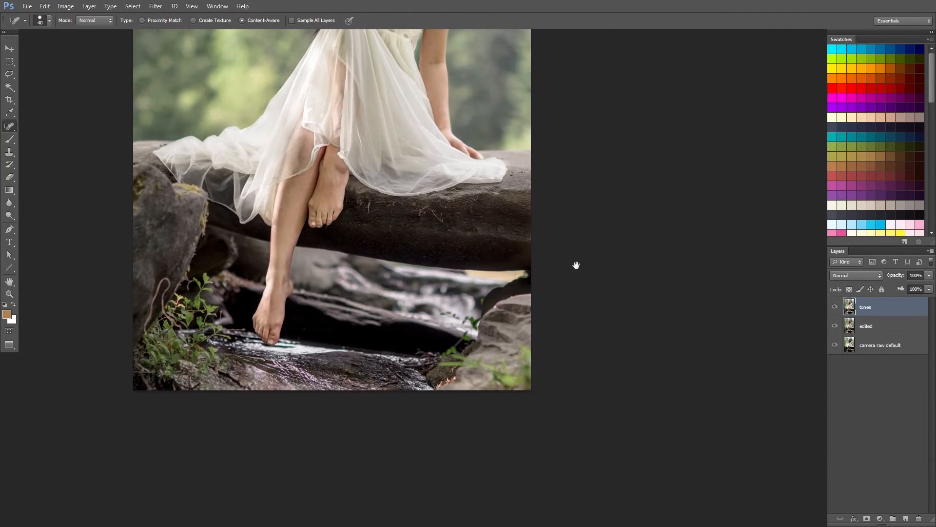
- Neutralize the colour fringe where the hair meets the raised hand, using a size 15 brush in Color mode with sampled nearby colours
key(z)
drag(353, 313, 356, 300)
drag(314, 355, 319, 344)
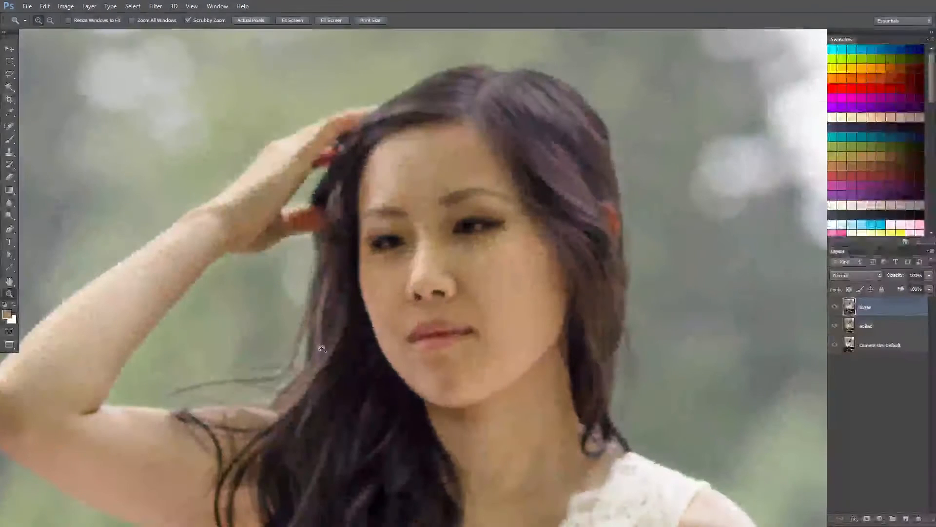
drag(418, 228, 317, 357)
click(324, 261)
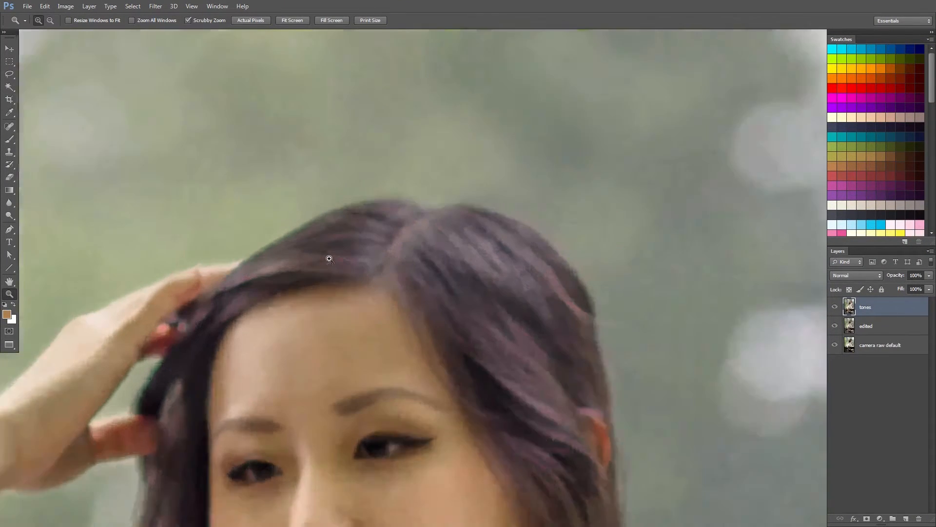
alt+click(351, 278)
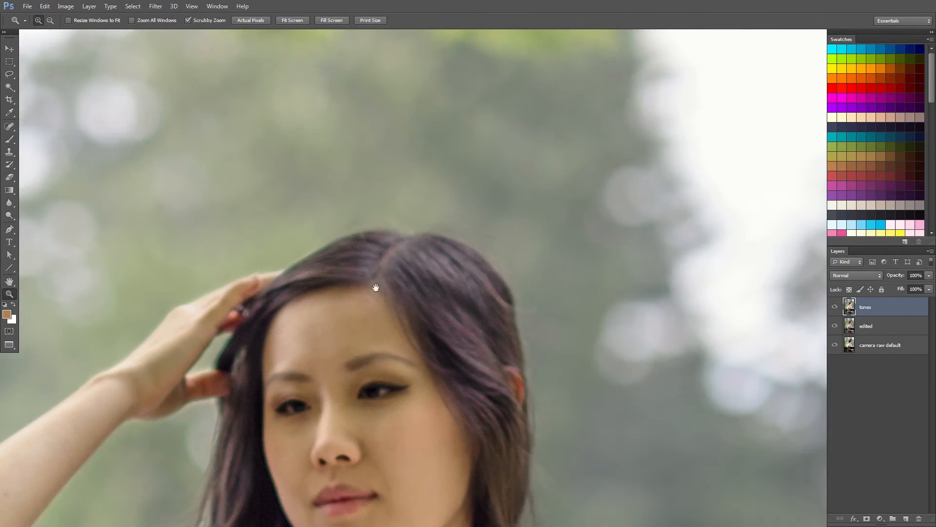
drag(375, 284, 391, 351)
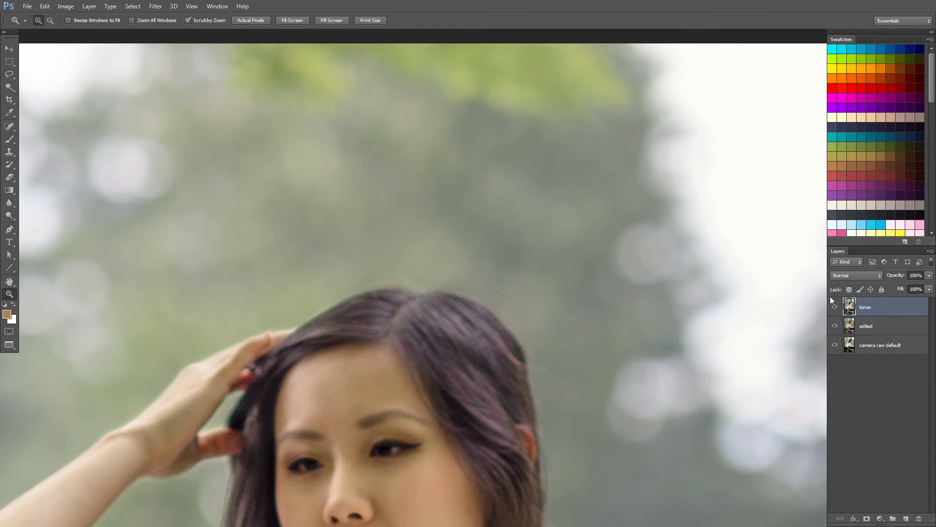
key(b)
click(122, 20)
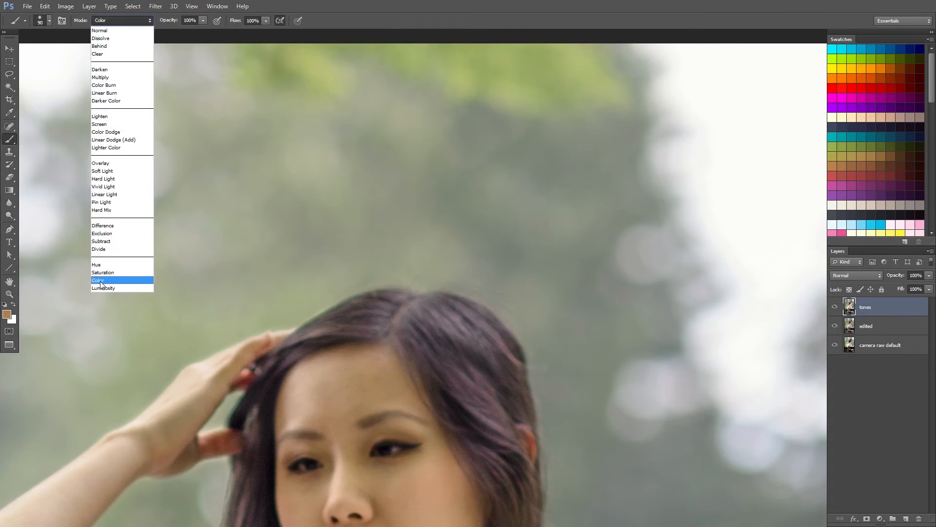
click(100, 281)
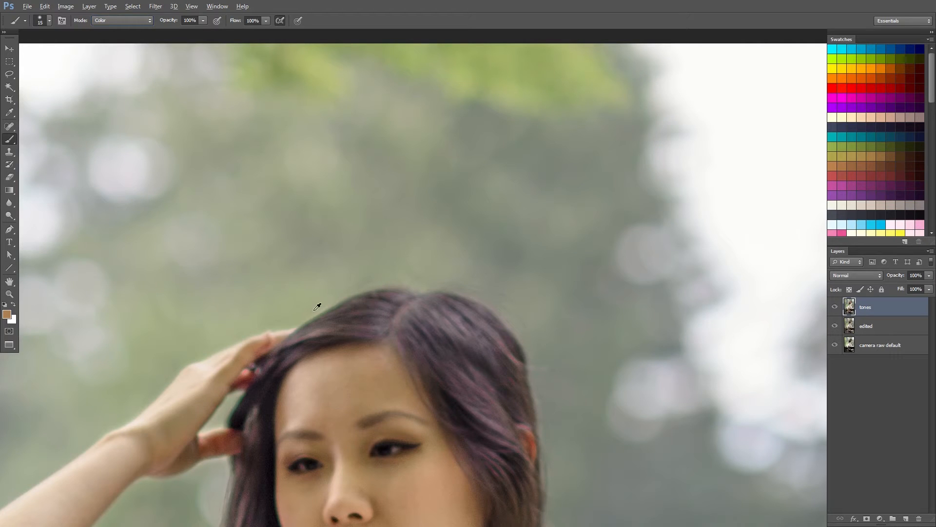
alt+click(304, 337)
drag(554, 427, 655, 326)
alt+click(341, 319)
mouse_move(335, 329)
mouse_down()
mouse_move(355, 297)
mouse_move(334, 327)
mouse_up()
alt+click(326, 311)
drag(503, 268, 484, 160)
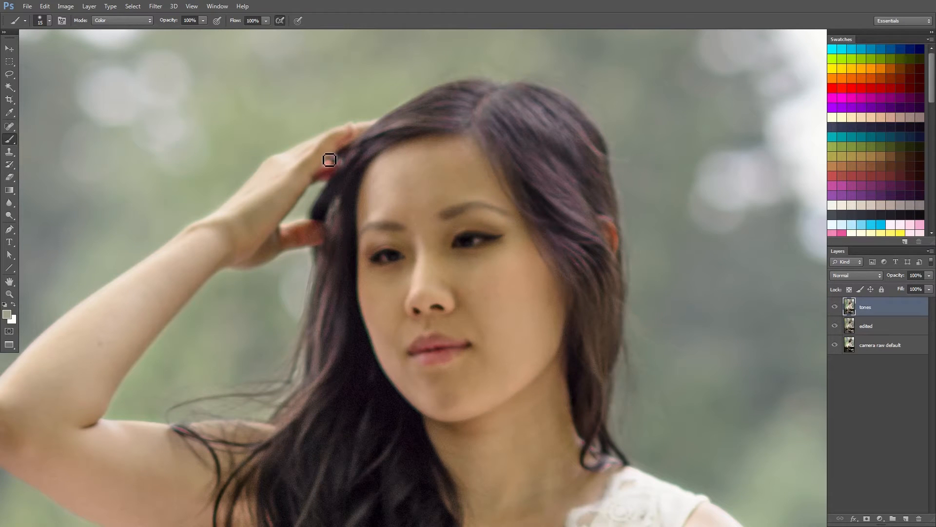
- Tone down the red fingertip in the hair by painting sampled skin colours over it in Color mode
alt+click(318, 164)
drag(324, 177, 335, 171)
alt+click(345, 154)
drag(386, 428, 488, 330)
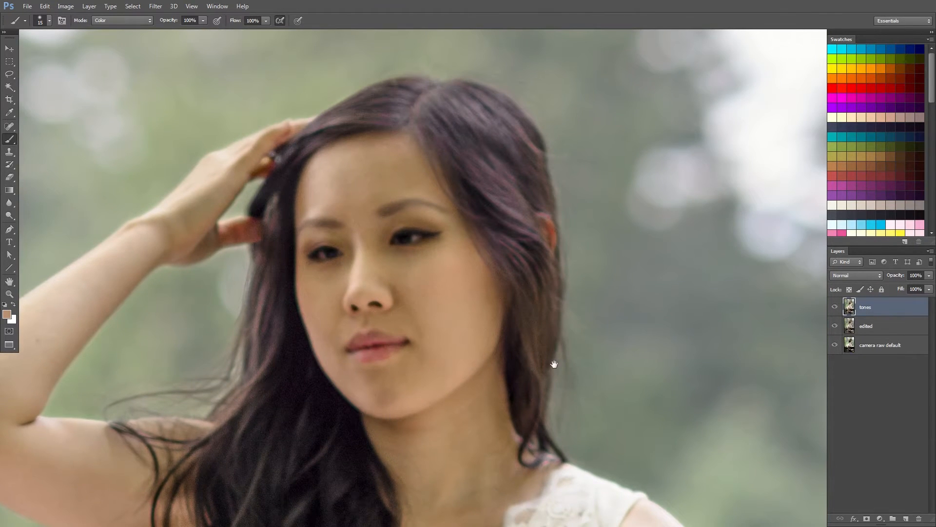
- Reduce the purple and pink streaks in the hair by painting over them with sampled dark hair tones
alt+click(341, 262)
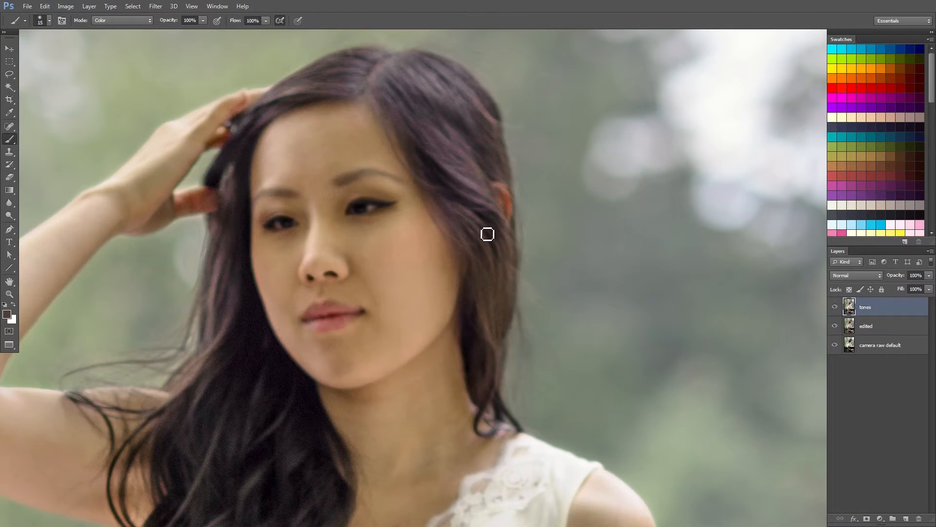
alt+click(489, 117)
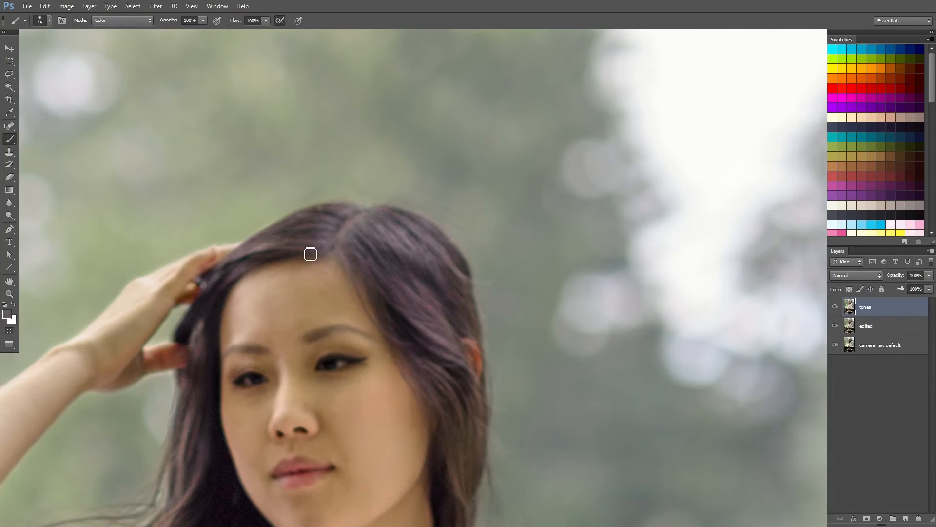
alt+click(209, 289)
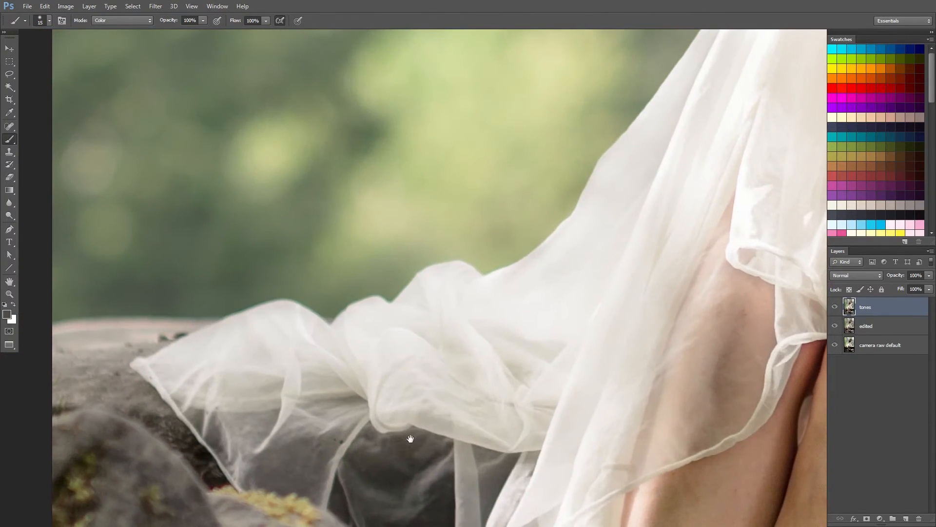
- Sample neutral rock tones and paint them over the colour fringes around the rocks and sheer dress hem
alt+click(227, 320)
alt+click(341, 317)
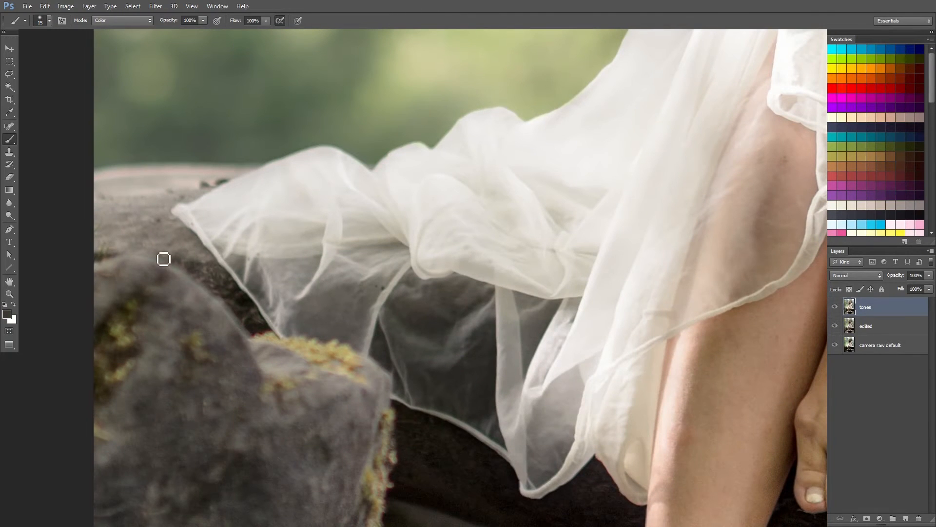
drag(471, 464, 336, 369)
alt+click(209, 251)
alt+click(199, 256)
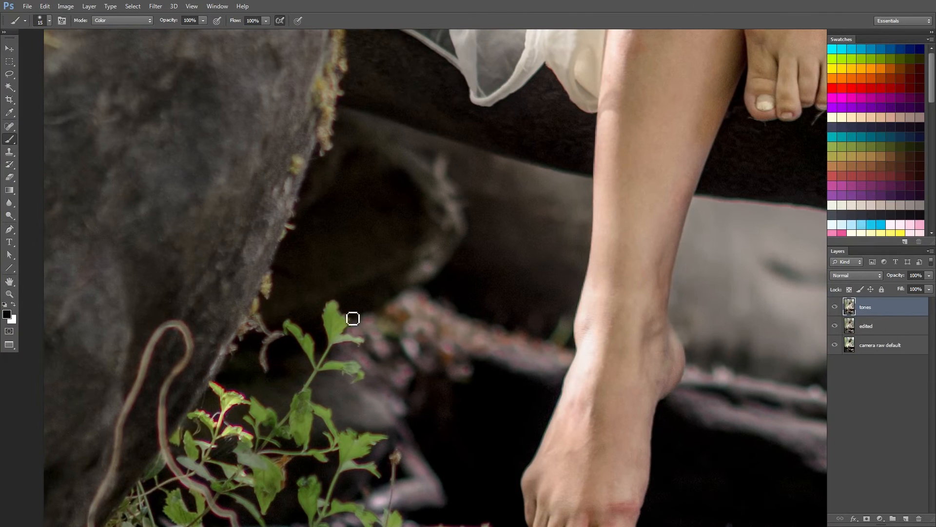
- Remove the magenta outlines from the leaves beside the rock by painting with sampled leaf and background colours in Color mode
mouse_move(227, 388)
mouse_down()
mouse_move(249, 400)
mouse_move(227, 395)
mouse_move(213, 410)
mouse_move(257, 436)
mouse_move(250, 413)
mouse_up()
alt+click(232, 402)
alt+click(204, 416)
alt+click(232, 410)
alt+click(233, 417)
- Select the plants, the lower rock corner and the stream up to the foot's edge with the Lasso tool
drag(376, 463, 403, 276)
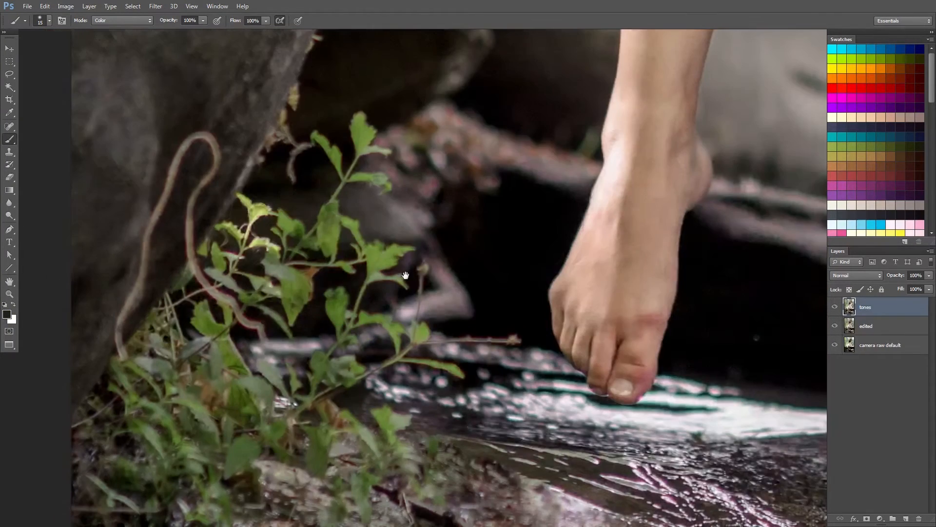
mouse_move(429, 363)
mouse_down()
mouse_move(438, 242)
mouse_move(425, 295)
mouse_up()
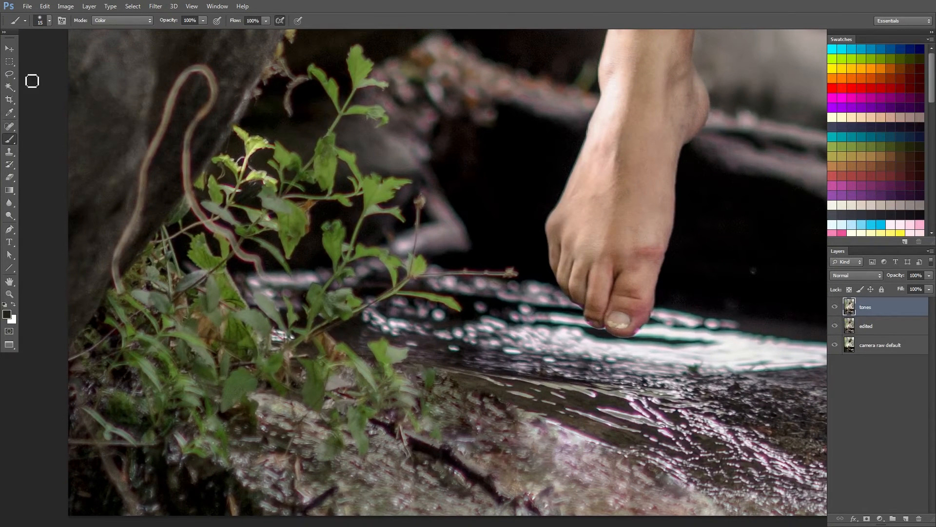
key(l)
mouse_move(103, 288)
mouse_down()
mouse_move(179, 55)
mouse_move(271, 42)
mouse_up()
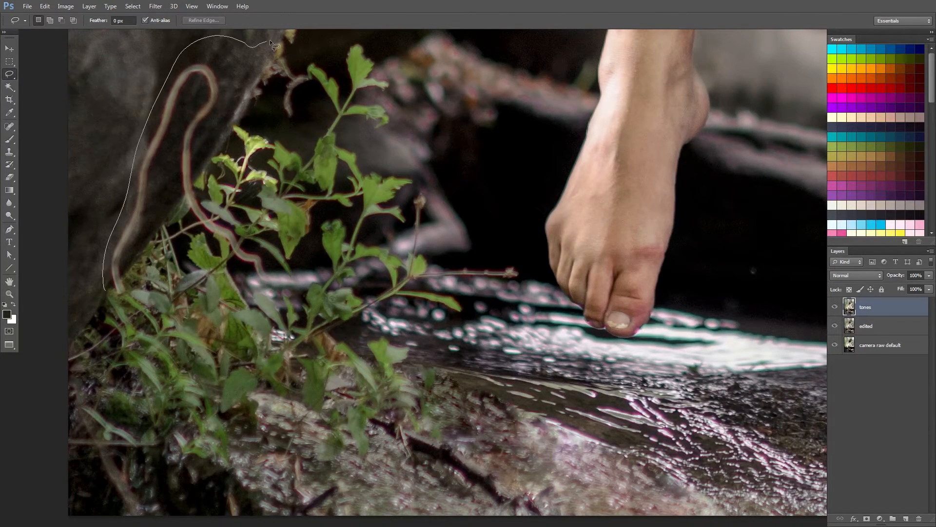
mouse_move(385, 48)
mouse_down()
mouse_move(339, 189)
mouse_move(525, 234)
mouse_move(519, 283)
mouse_move(444, 376)
mouse_move(505, 460)
mouse_up()
mouse_move(489, 525)
mouse_down()
mouse_move(549, 318)
mouse_move(608, 302)
mouse_move(57, 303)
mouse_move(488, 257)
mouse_up()
mouse_move(399, 34)
mouse_down()
mouse_move(388, 139)
mouse_move(465, 321)
mouse_up()
drag(424, 428, 396, 351)
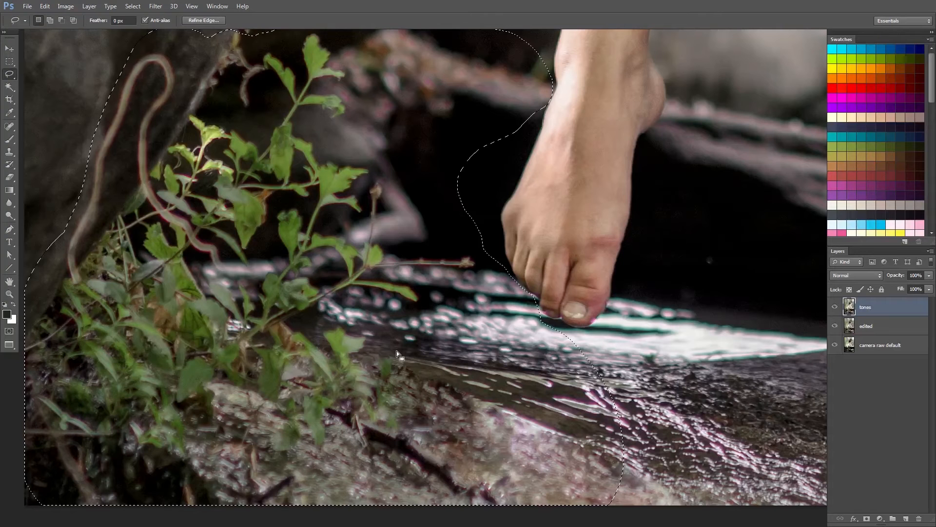
- Open Selective Color for the selected plant area and set the Magentas to Cyan +100% and Magenta -100%
click(66, 6)
mouse_move(74, 31)
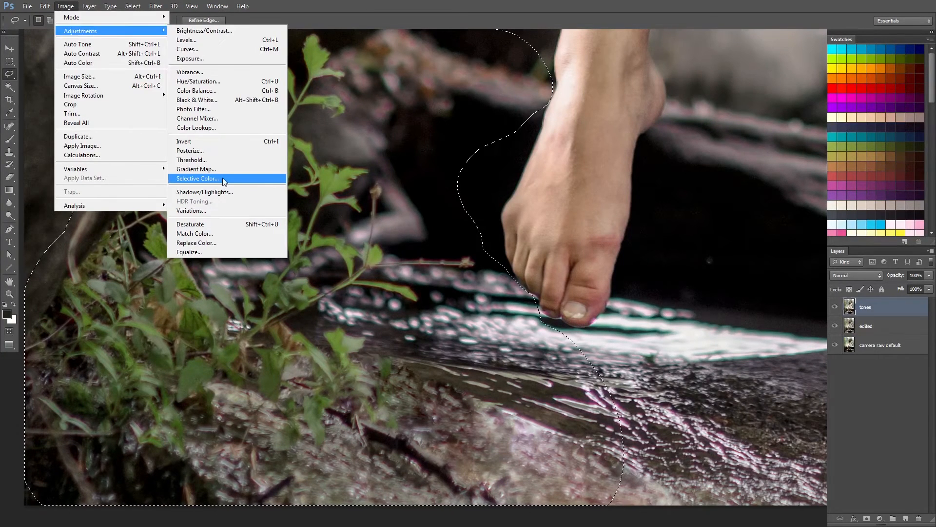
click(222, 178)
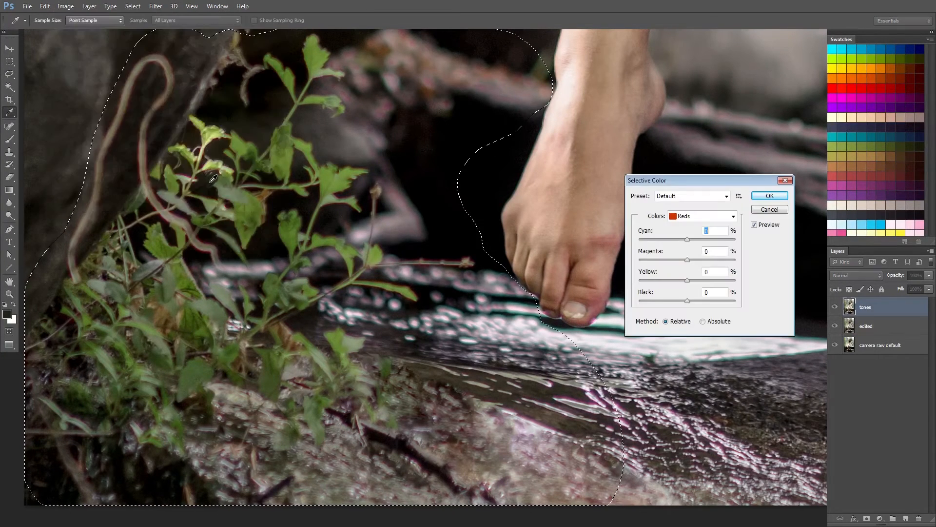
click(731, 216)
click(692, 274)
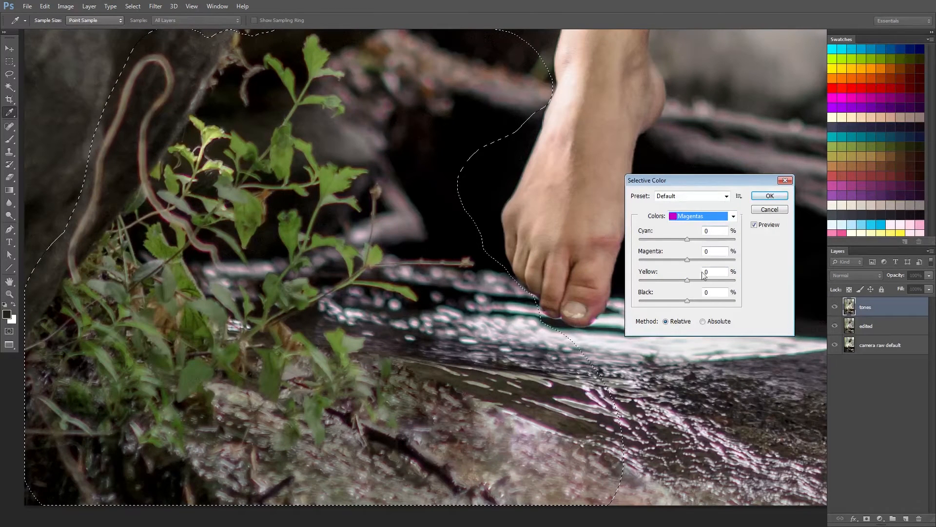
drag(687, 239, 654, 239)
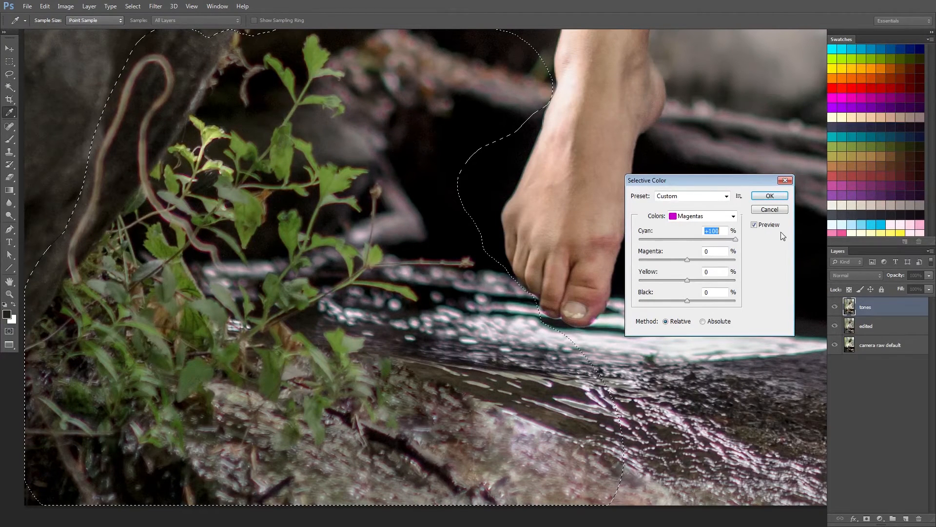
drag(687, 259, 624, 257)
- Set the Reds to Magenta -100% in Selective Color and apply the adjustment to the plant area
click(697, 216)
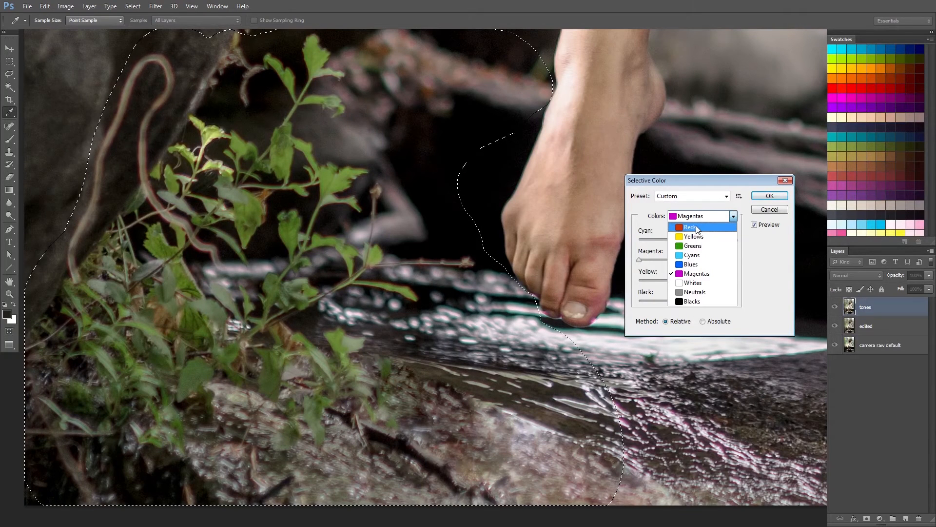
click(695, 225)
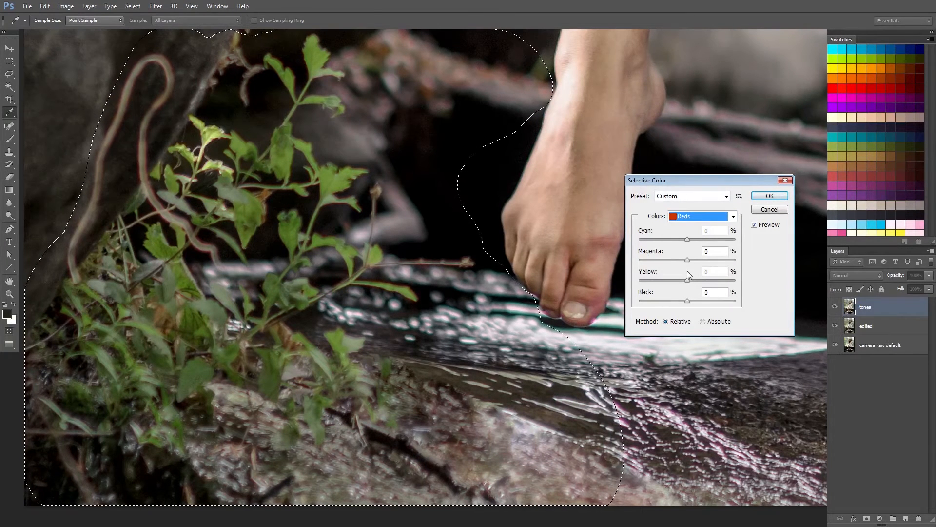
drag(688, 259, 649, 257)
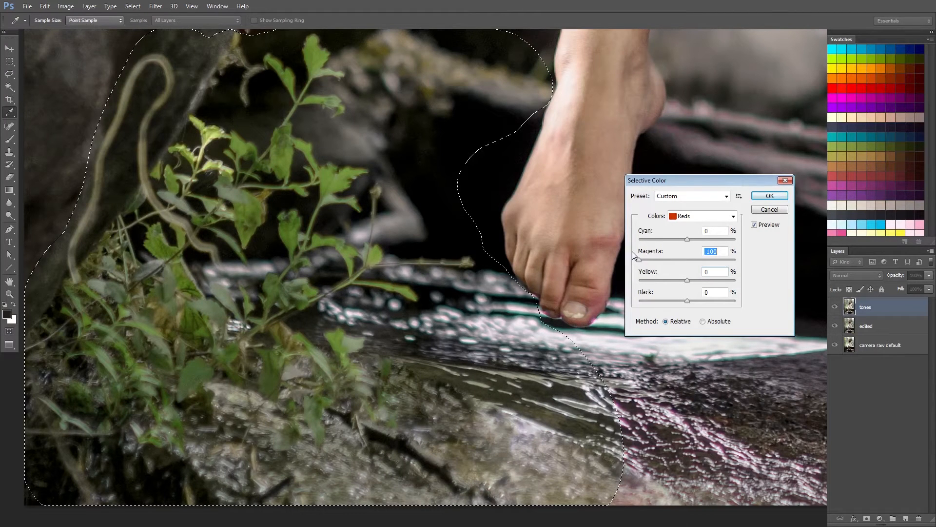
click(770, 196)
key(l)
- Replace the selection with a Lasso selection of the stream, wet stones and rocks between the foot, log and image edge
click(9, 294)
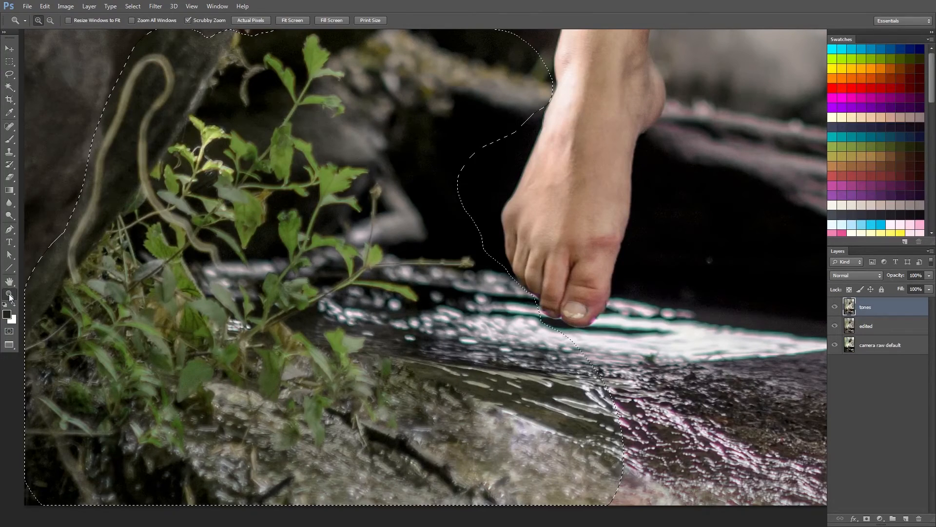
drag(642, 313, 410, 316)
click(410, 316)
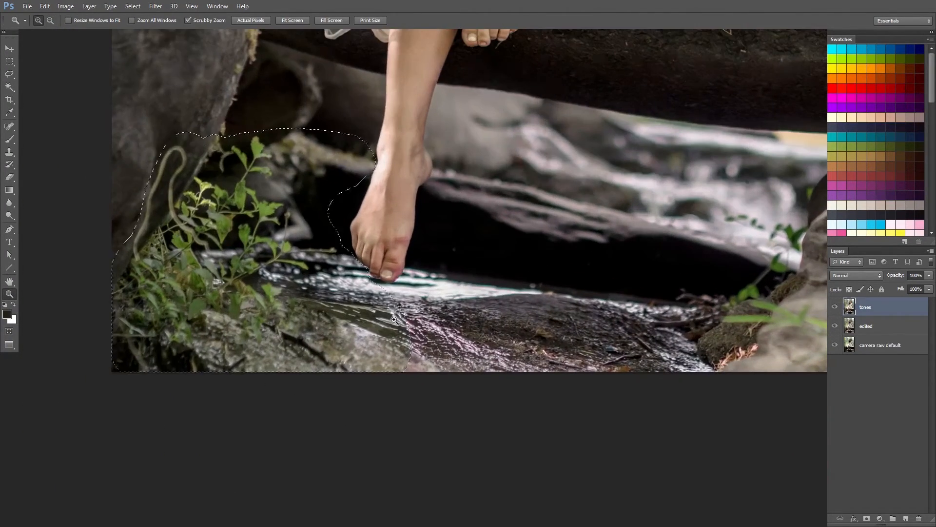
key(l)
key(ctrl+d)
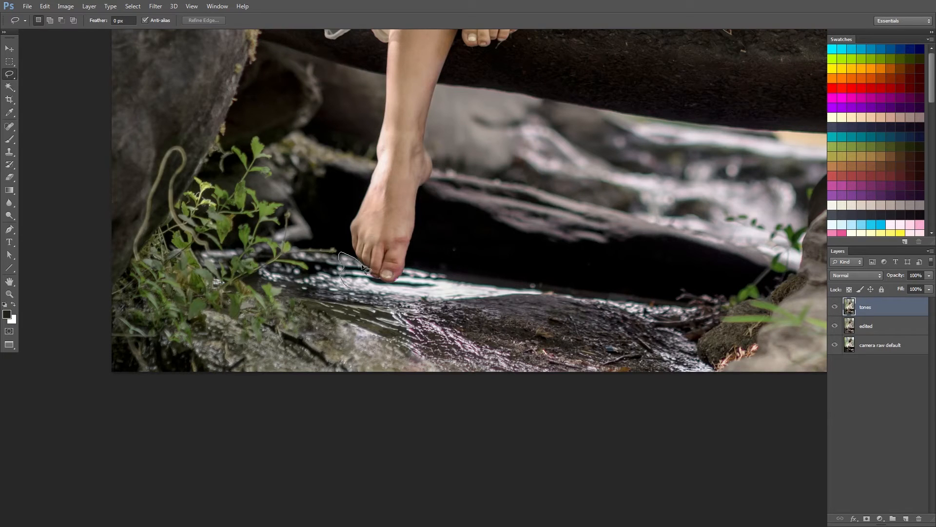
mouse_move(384, 283)
mouse_down()
mouse_move(419, 262)
mouse_move(691, 285)
mouse_move(703, 315)
mouse_move(422, 403)
mouse_up()
mouse_move(242, 366)
mouse_down()
mouse_move(468, 354)
mouse_move(517, 300)
mouse_move(555, 223)
mouse_move(246, 157)
mouse_move(176, 170)
mouse_up()
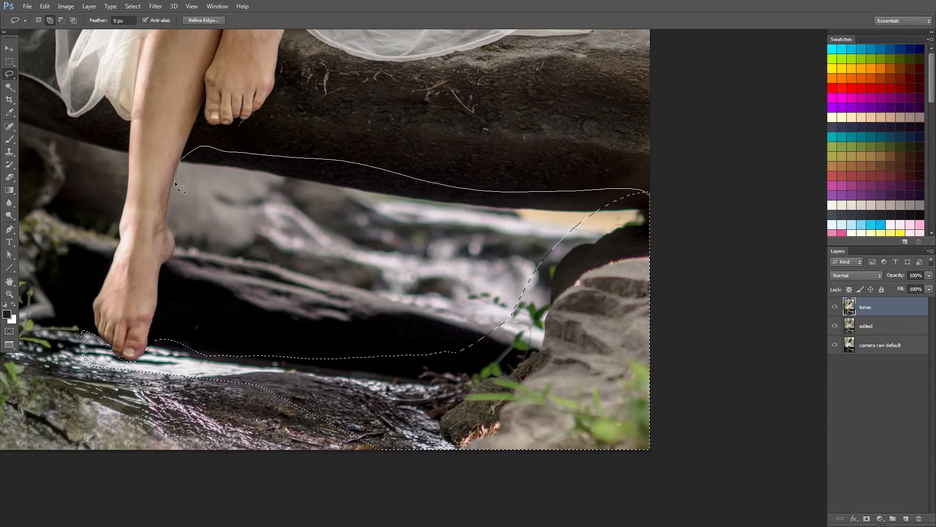
drag(168, 268, 141, 363)
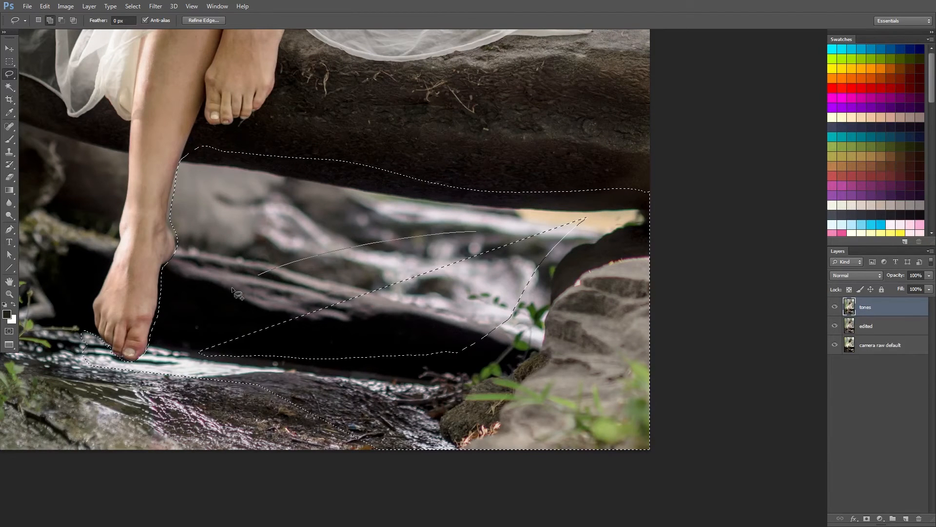
drag(152, 272, 377, 288)
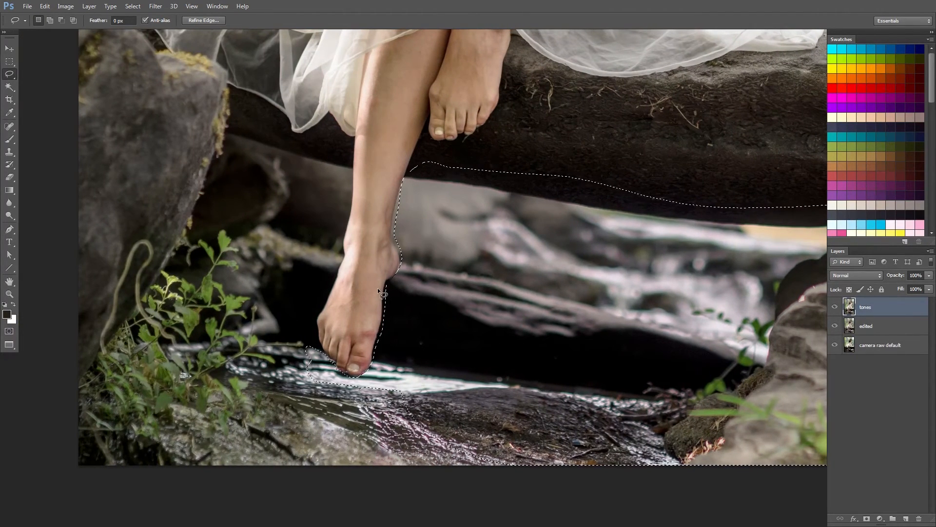
key(shift)
drag(366, 419, 612, 501)
click(132, 6)
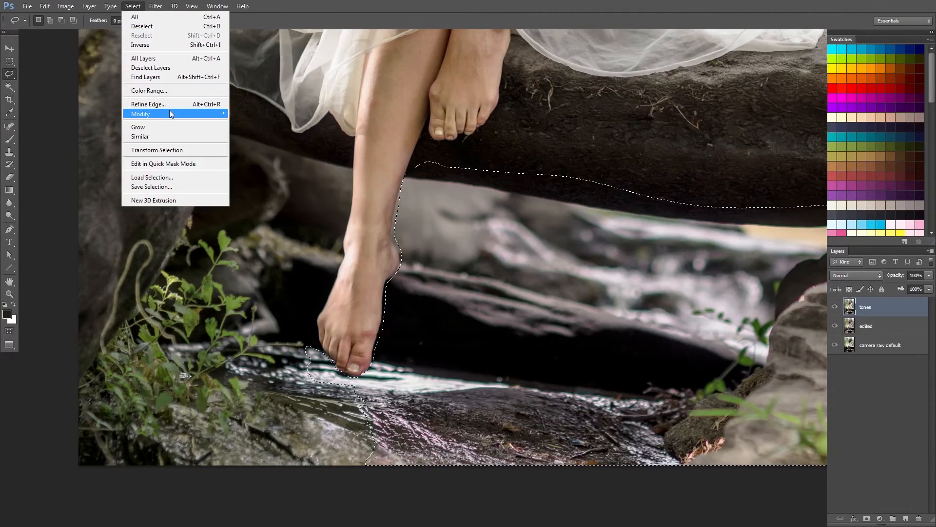
mouse_move(170, 112)
click(267, 151)
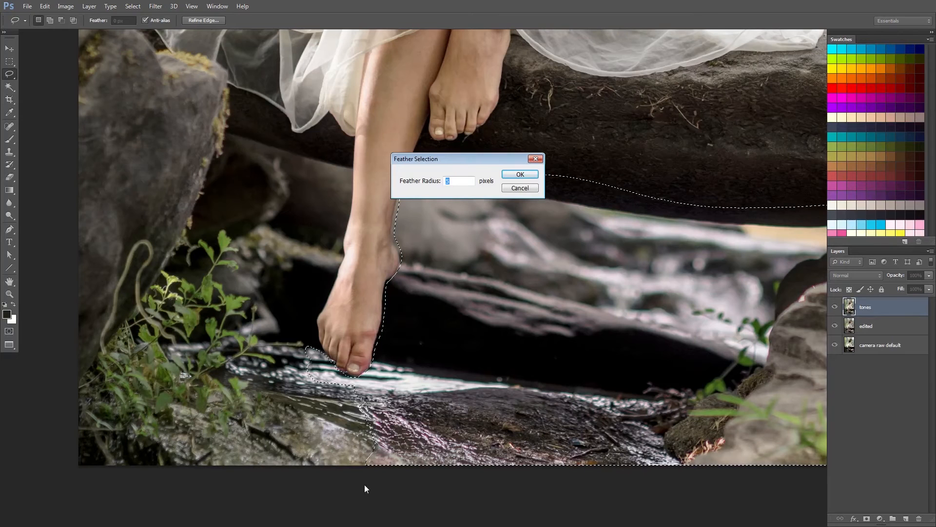
click(520, 187)
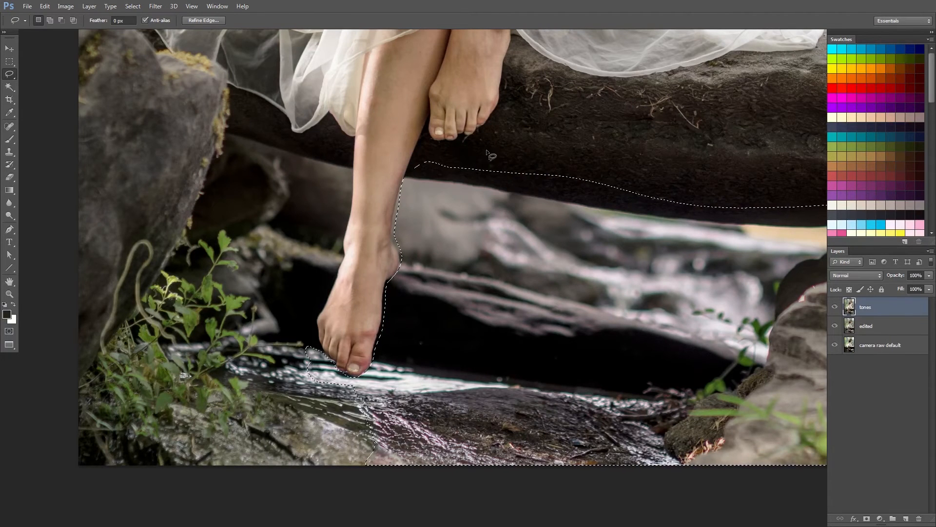
- Remove the magenta cast from the selected stream and rocks by setting Magenta to -100% for the Magentas in Selective Color
click(62, 8)
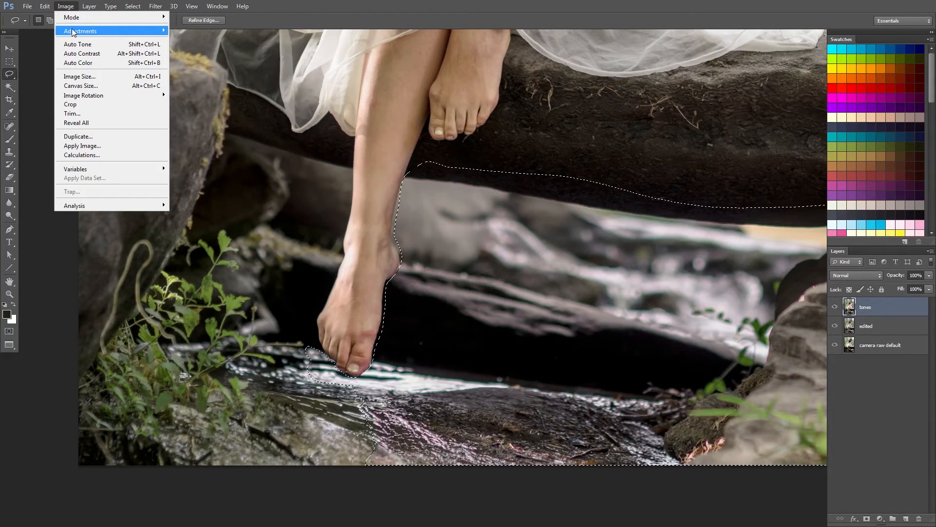
mouse_move(122, 30)
click(197, 179)
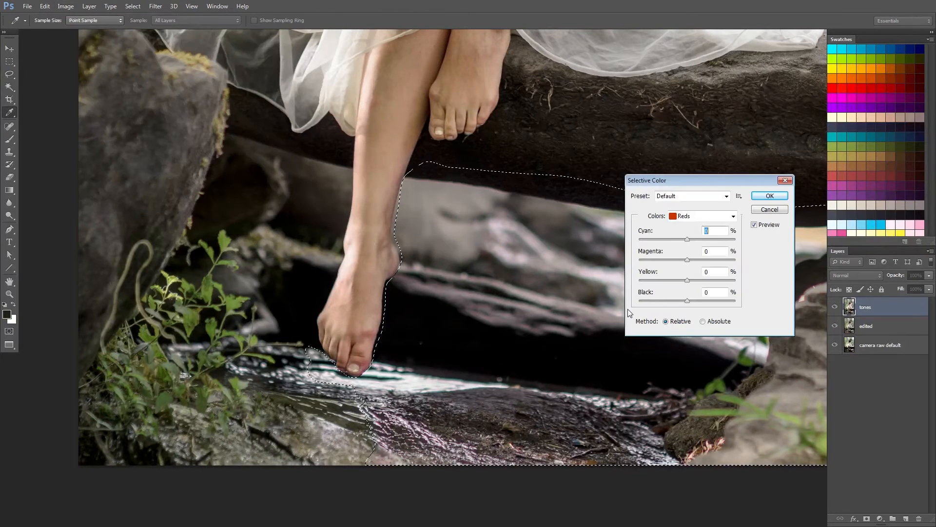
click(697, 216)
click(696, 274)
drag(687, 239, 642, 256)
- Adjust Cyan and Magenta of the Reds in Selective Color to neutralize the stream area's pink tint, and apply it
click(698, 216)
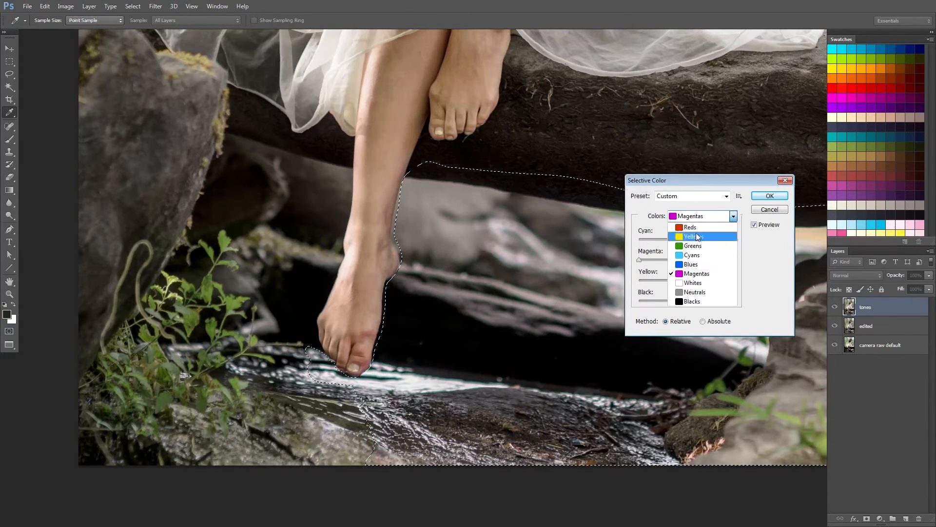
click(695, 229)
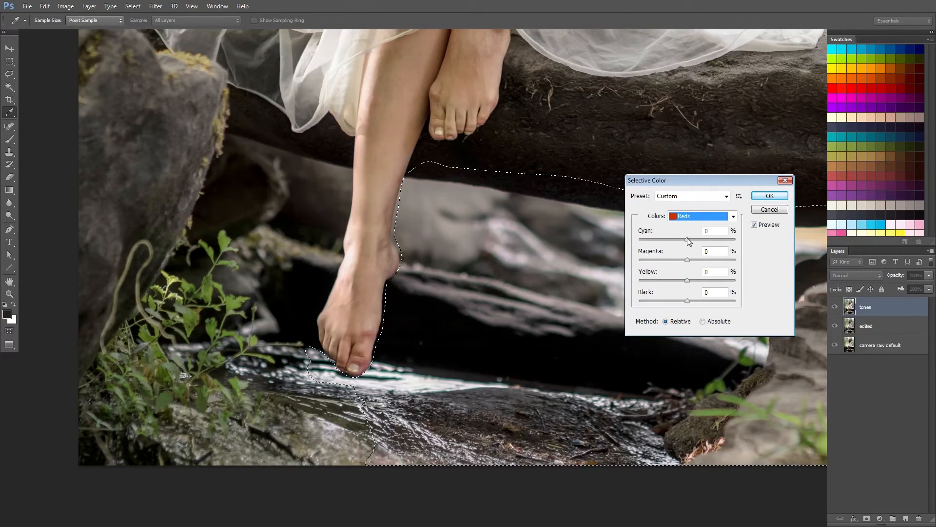
drag(687, 238, 743, 239)
drag(687, 259, 722, 273)
drag(735, 182, 156, 204)
click(193, 218)
- Deselect the stream area and paint sampled skin tones over the purple fringes on the toes in Color mode
click(9, 294)
key(ctrl+d)
drag(385, 368, 370, 367)
key(b)
alt+click(239, 361)
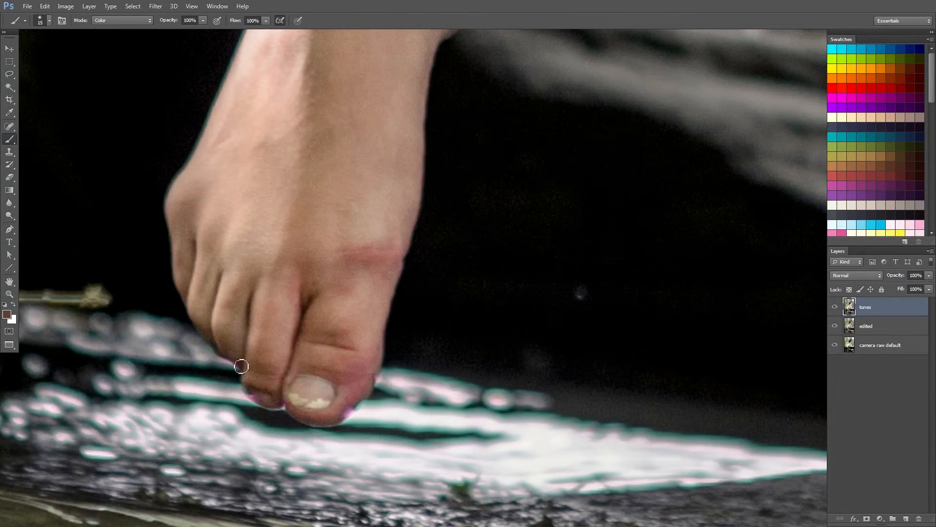
alt+click(342, 416)
key(alt)
click(9, 297)
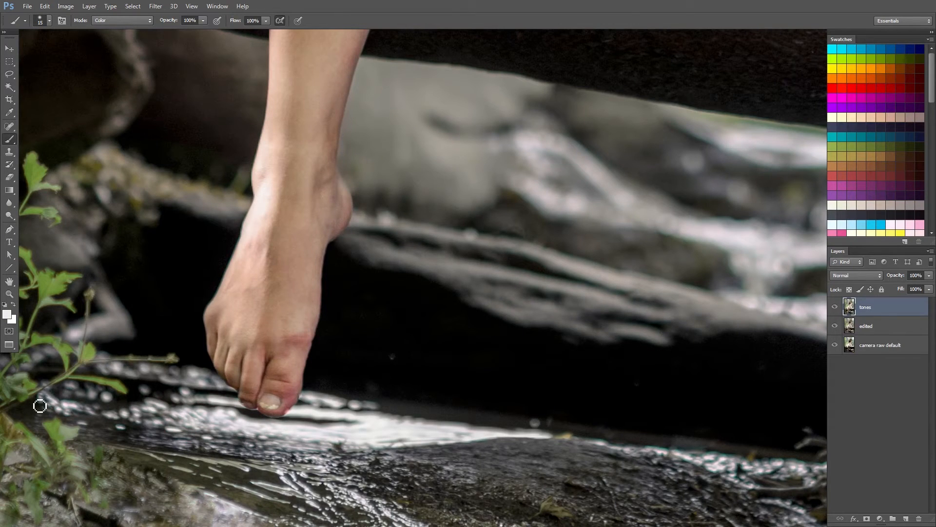
- Sample rock, sand and water tones and paint them over the remaining colour fringes along the stream and the log's underside
alt+click(311, 372)
scroll(724, 336, down, 5)
drag(724, 336, 358, 395)
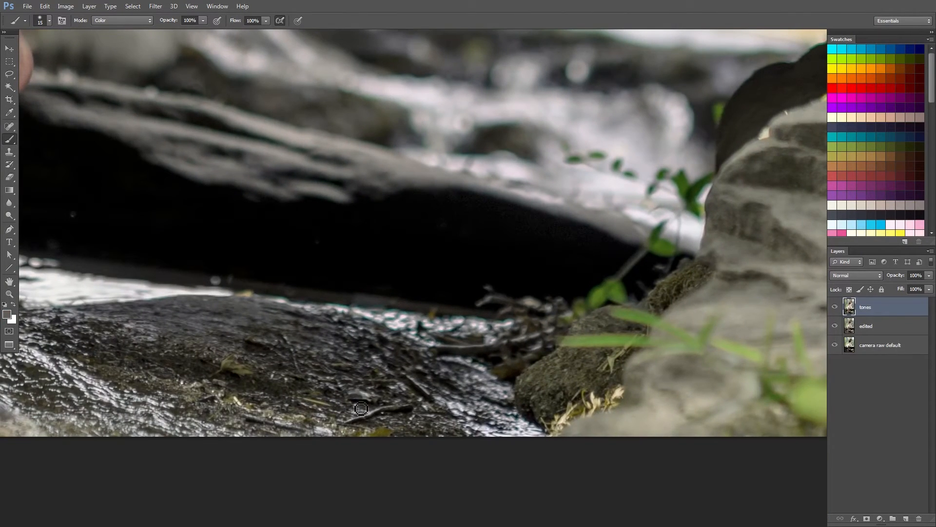
scroll(633, 410, up, 2)
drag(638, 412, 430, 407)
scroll(488, 268, up, 3)
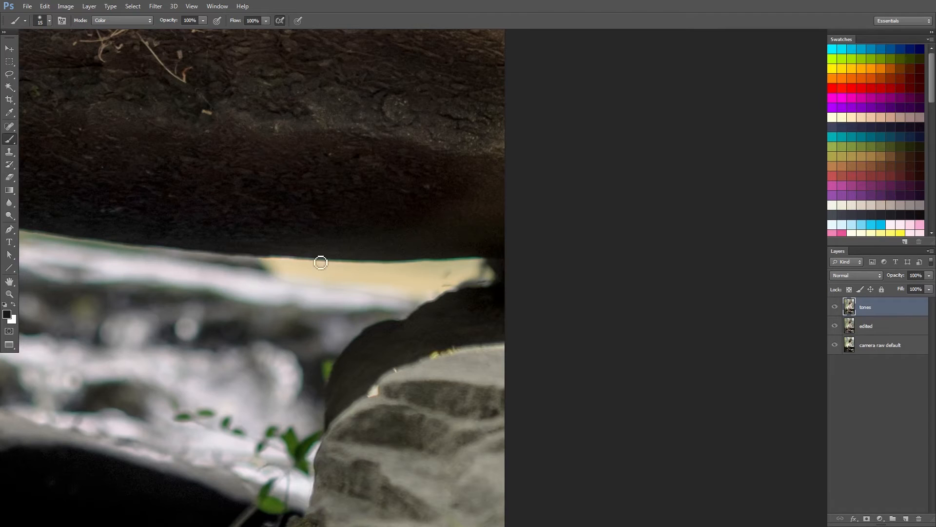
alt+click(356, 271)
scroll(418, 250, up, 3)
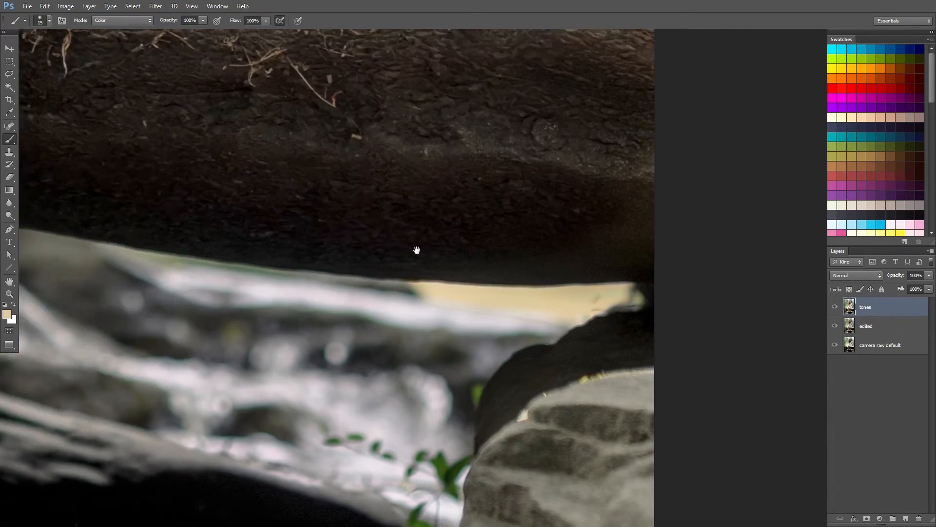
alt+click(426, 338)
key(bracketright)
key(bracketright)
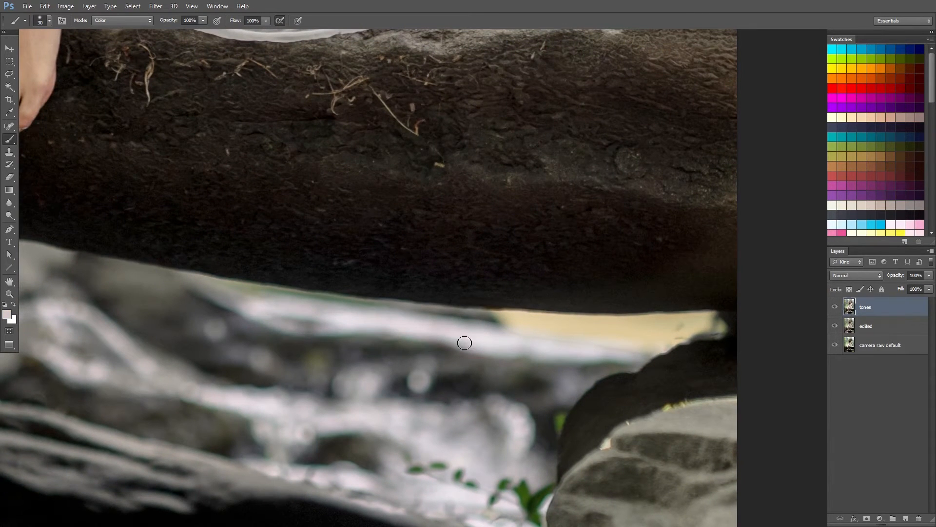
alt+click(348, 303)
- Paint sampled skin colour over the fringe where the hair meets the neck, and heal the small mark on the chest
key(ctrl+minus)
key(ctrl+minus)
key(z)
alt+click(438, 244)
mouse_move(732, 147)
mouse_down()
mouse_move(638, 229)
mouse_move(521, 282)
mouse_move(555, 359)
mouse_move(548, 410)
mouse_move(521, 285)
mouse_up()
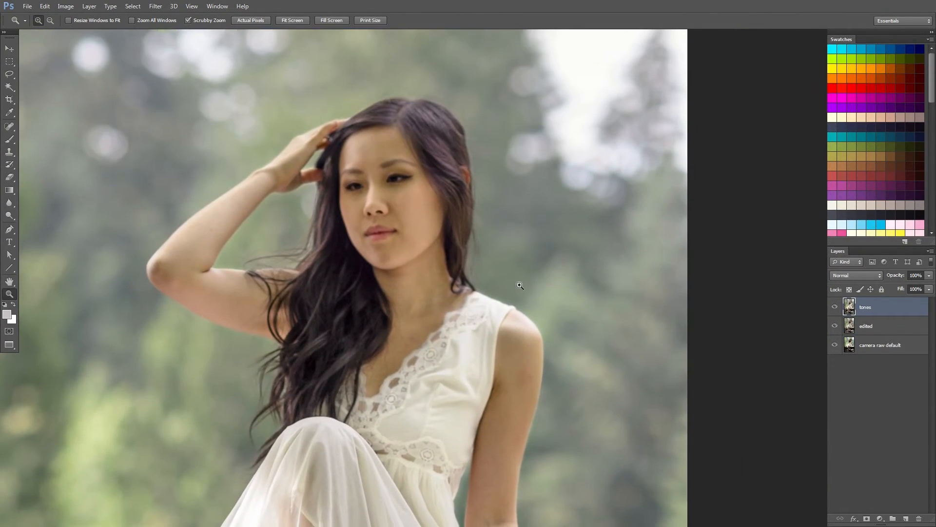
click(520, 285)
key(b)
alt+click(371, 269)
mouse_move(382, 278)
mouse_down()
mouse_move(386, 270)
mouse_move(362, 273)
mouse_move(385, 306)
mouse_move(403, 296)
mouse_move(381, 290)
mouse_up()
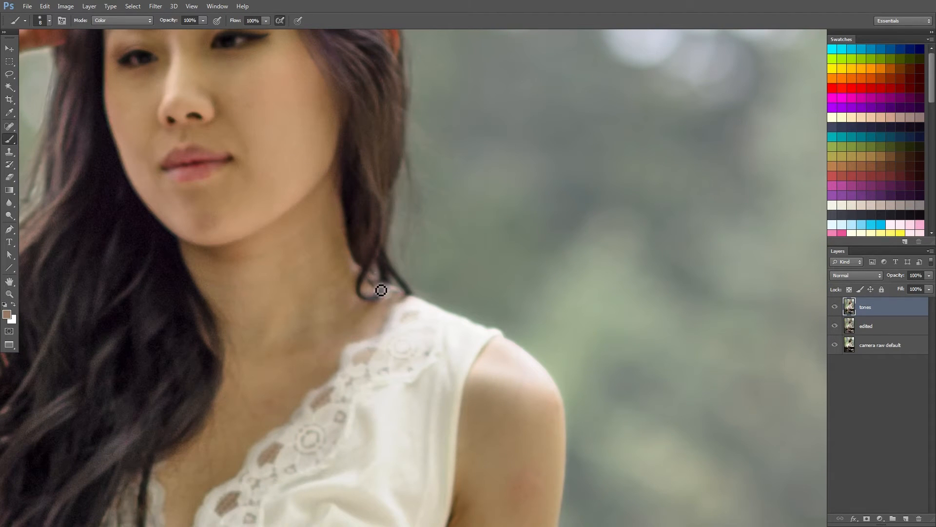
click(9, 127)
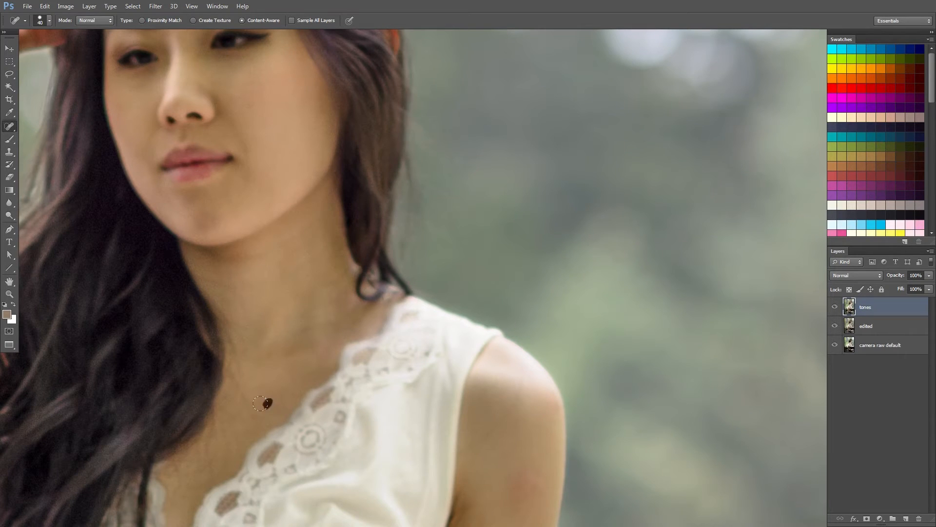
- Select the outer edge of the lower foot beside the little toe with the Lasso tool
click(10, 293)
key(ctrl+0)
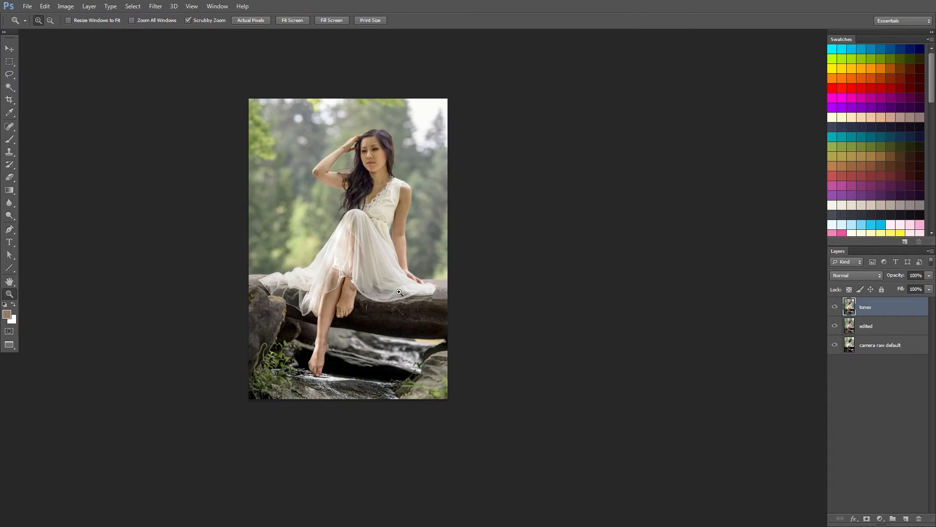
drag(323, 343, 371, 344)
key(l)
mouse_move(261, 373)
mouse_down()
mouse_move(248, 407)
mouse_move(258, 420)
mouse_up()
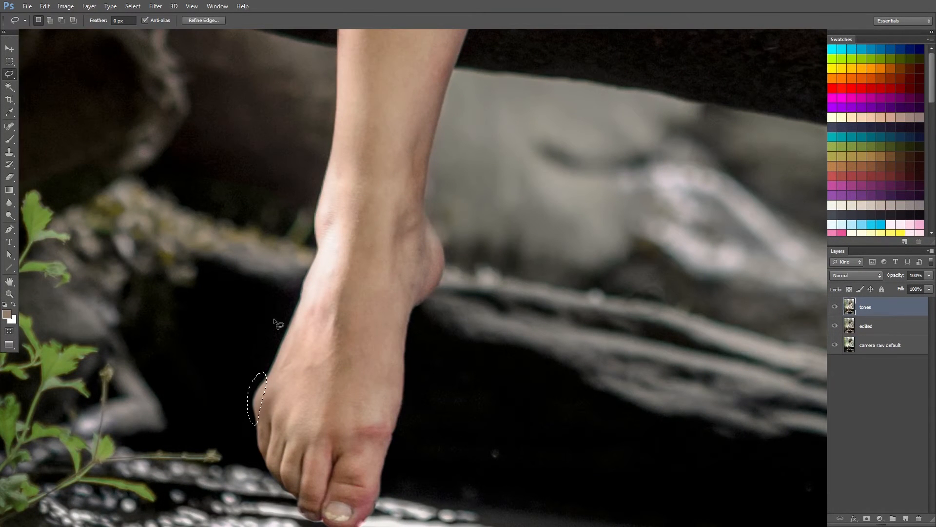
- Feather the lassoed selection at the outer edge of the lower foot
drag(263, 364, 263, 365)
click(132, 6)
mouse_move(198, 115)
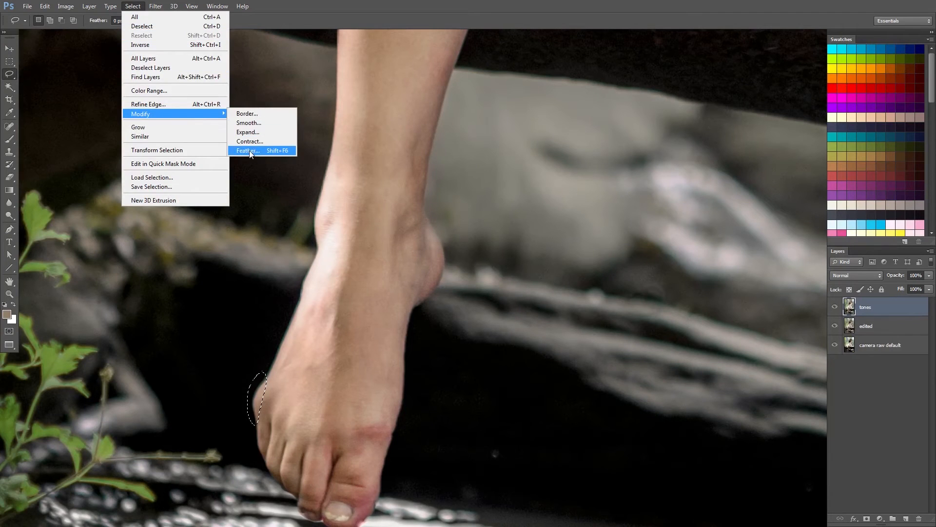
click(249, 150)
click(513, 176)
- Make a merged copy of the feathered foot-edge selection and paste it in place on a new layer
click(44, 6)
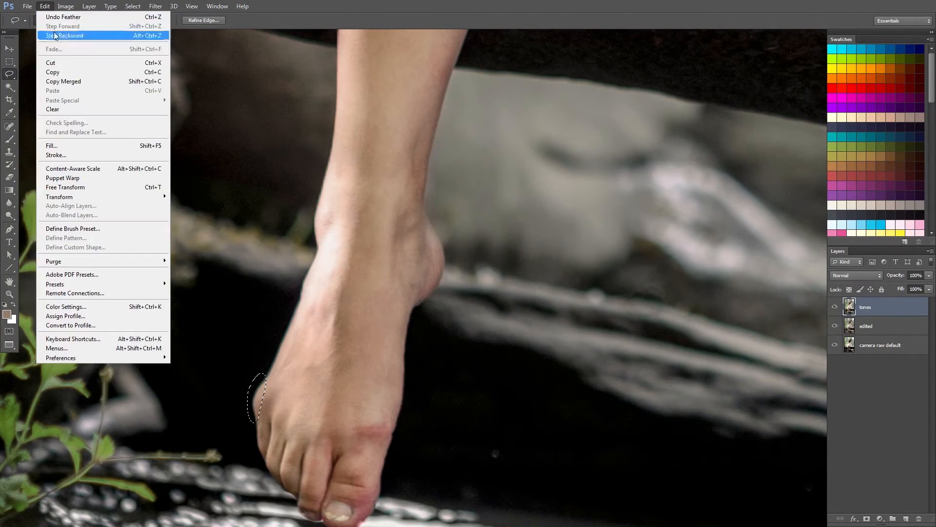
click(73, 81)
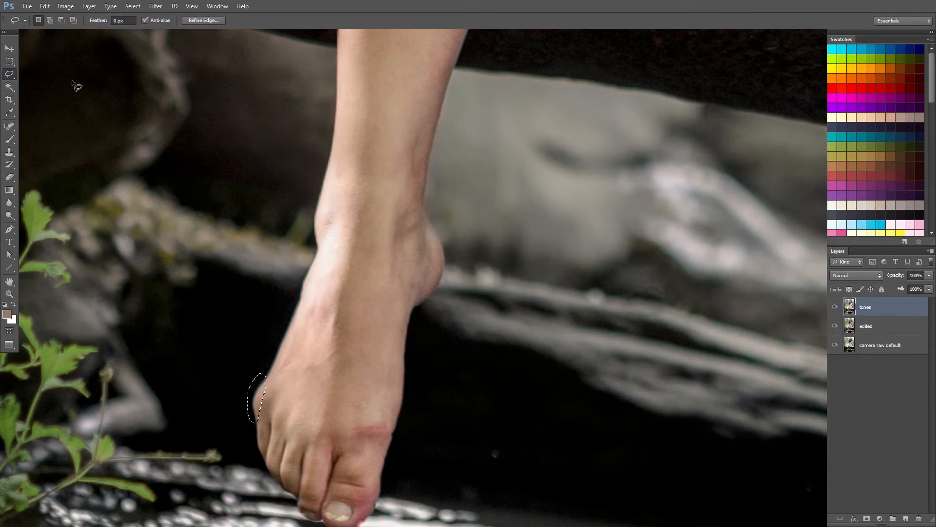
click(44, 6)
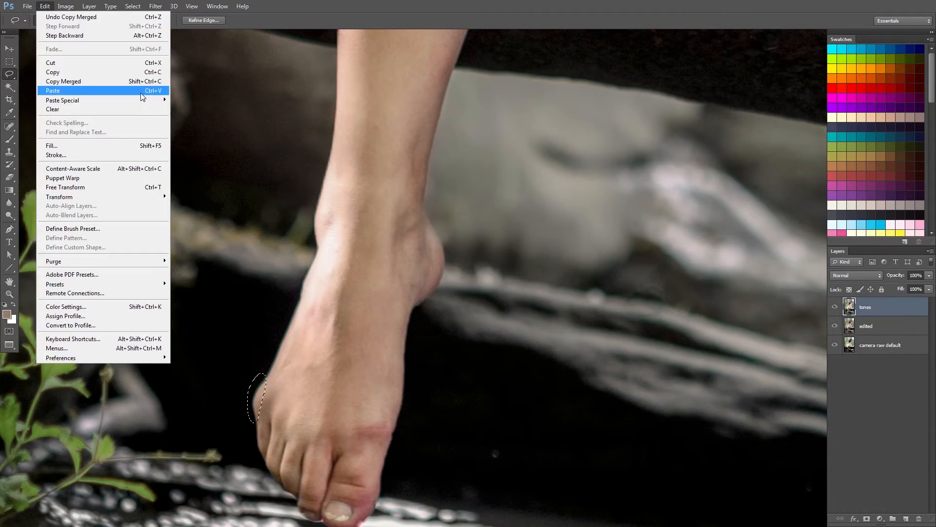
mouse_move(145, 104)
click(200, 101)
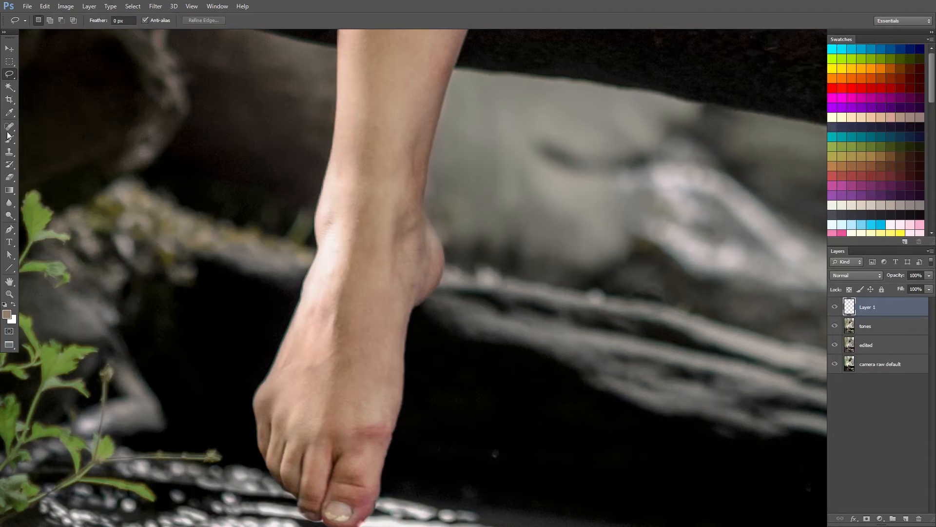
- Free-transform the pasted foot-edge patch to 70% width, rotate it about 4.4°, and reposition it to slim the foot's outline
click(14, 45)
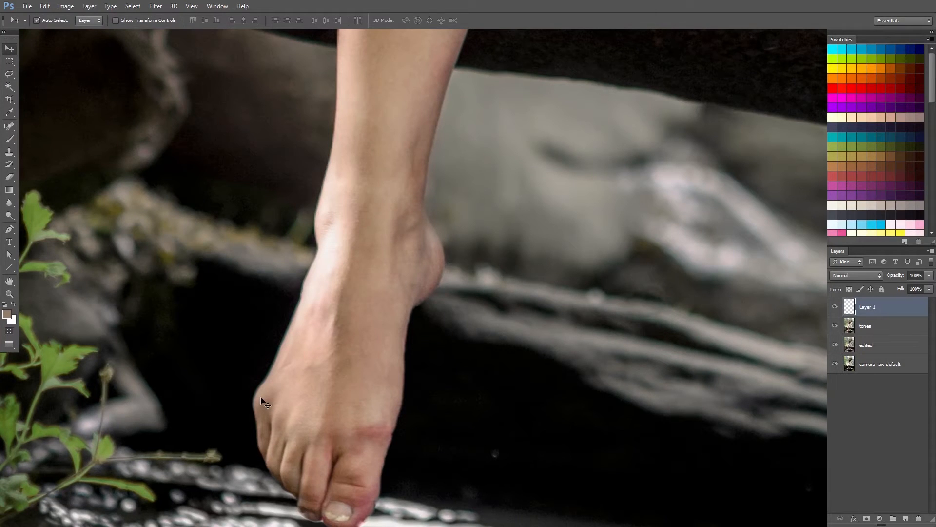
key(ctrl+t)
drag(239, 398, 250, 398)
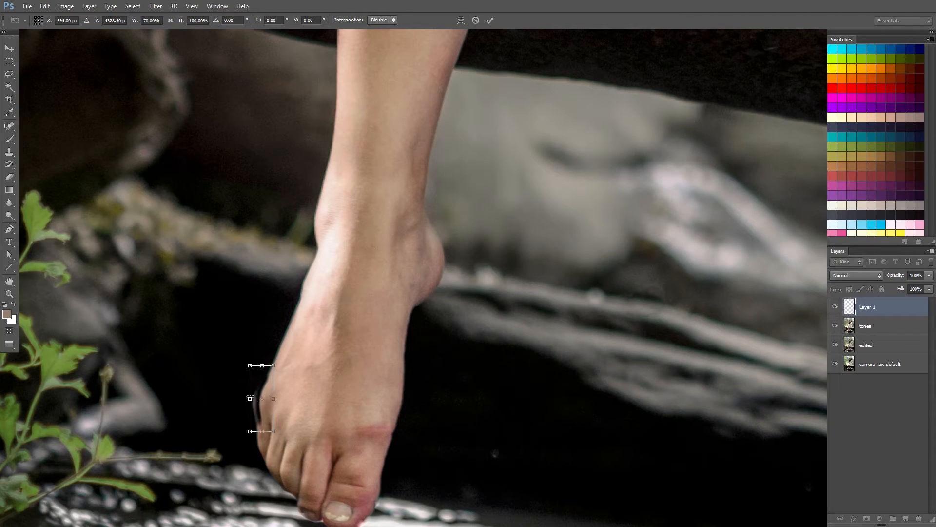
drag(284, 359, 289, 358)
drag(268, 409, 266, 410)
drag(294, 438, 294, 441)
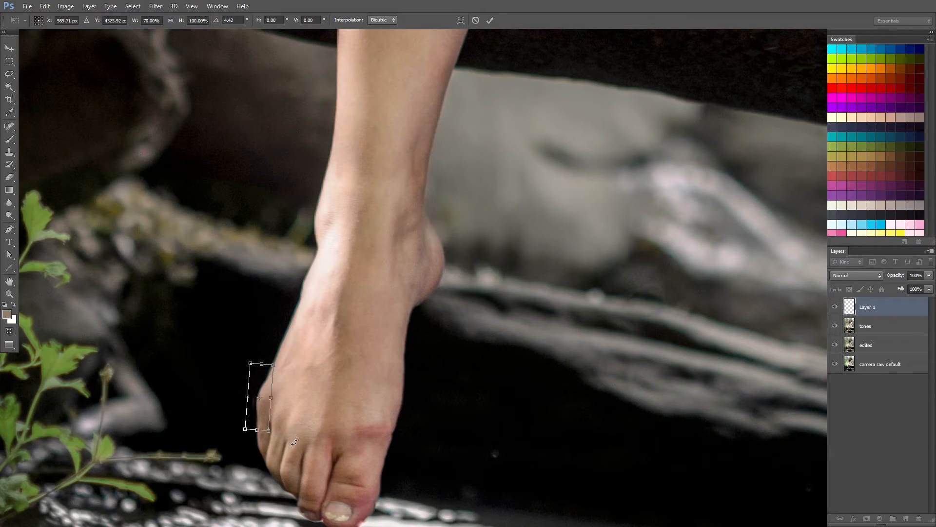
key(Return)
- Compare the foot with and without the transformed patch, and merge the patch with the tones layer
click(835, 307)
click(835, 307)
click(835, 307)
click(835, 306)
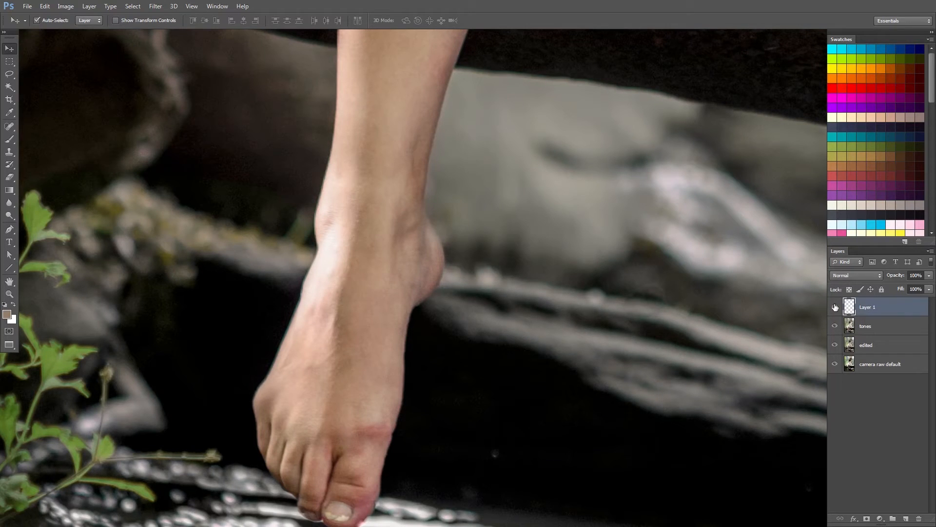
shift+click(887, 329)
key(ctrl+e)
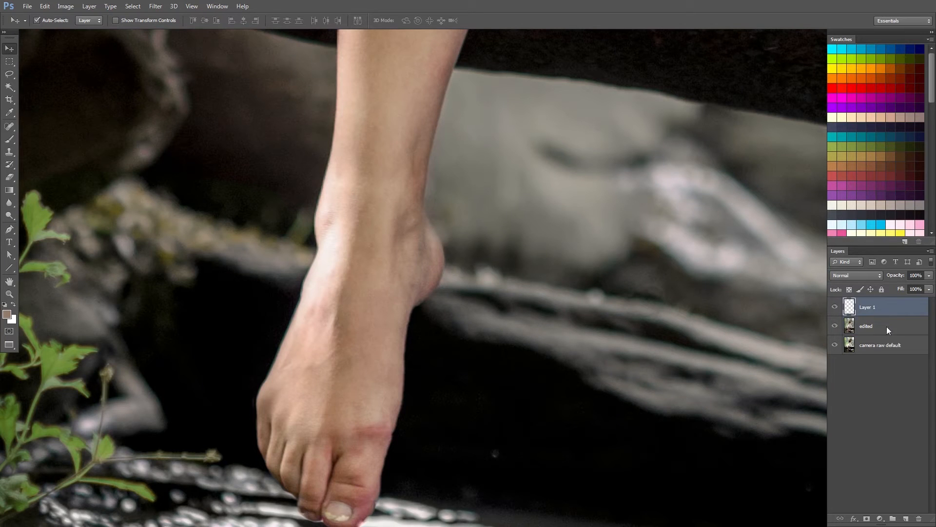
- Duplicate the merged Layer 1 twice
click(8, 294)
alt+click(475, 255)
alt+click(474, 255)
alt+click(475, 255)
alt+click(551, 212)
scroll(592, 192, up, 2)
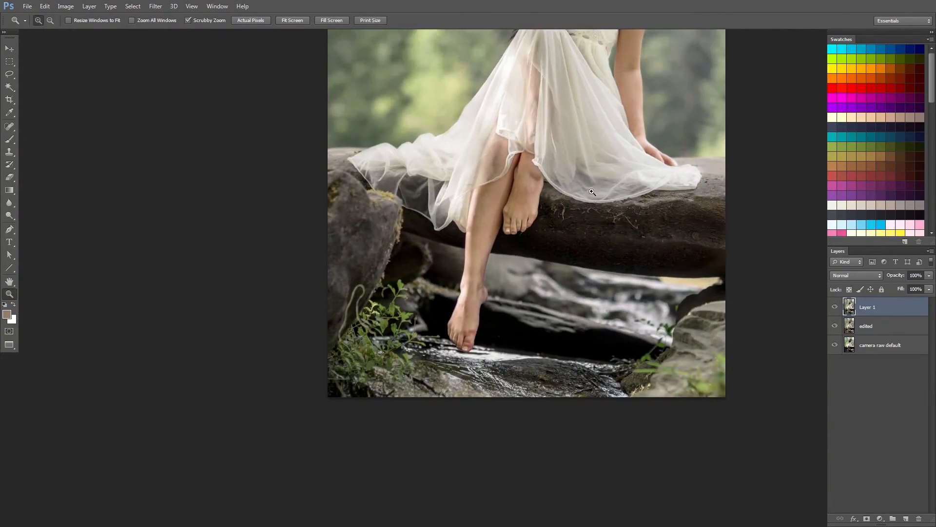
scroll(591, 191, up, 1)
alt+click(546, 299)
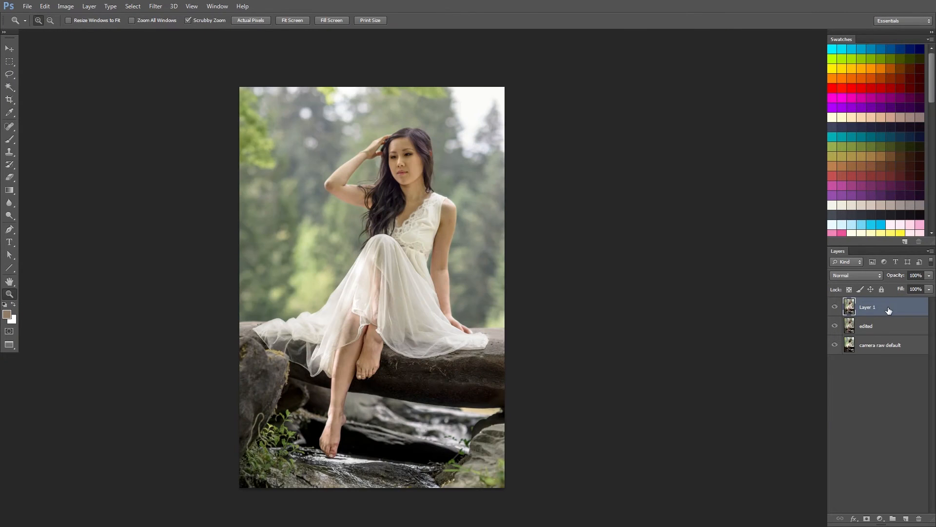
drag(906, 518, 908, 521)
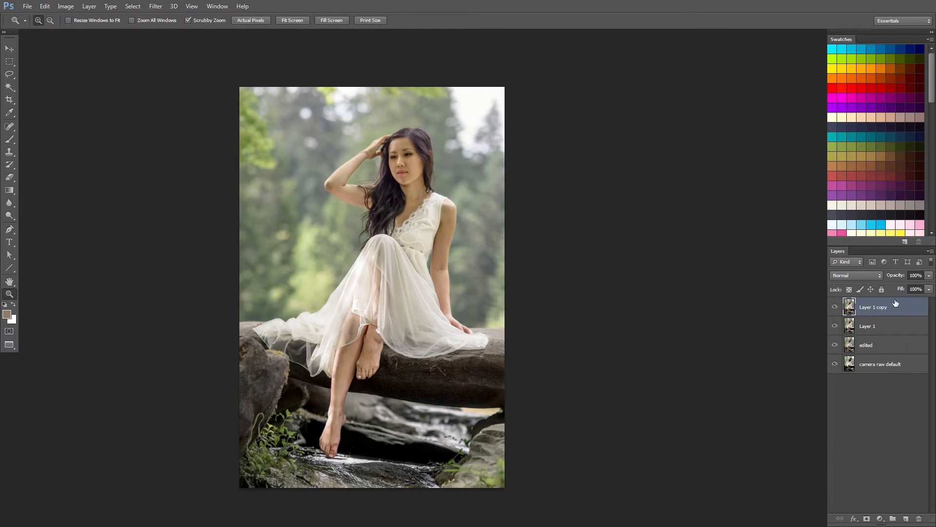
drag(886, 312, 905, 521)
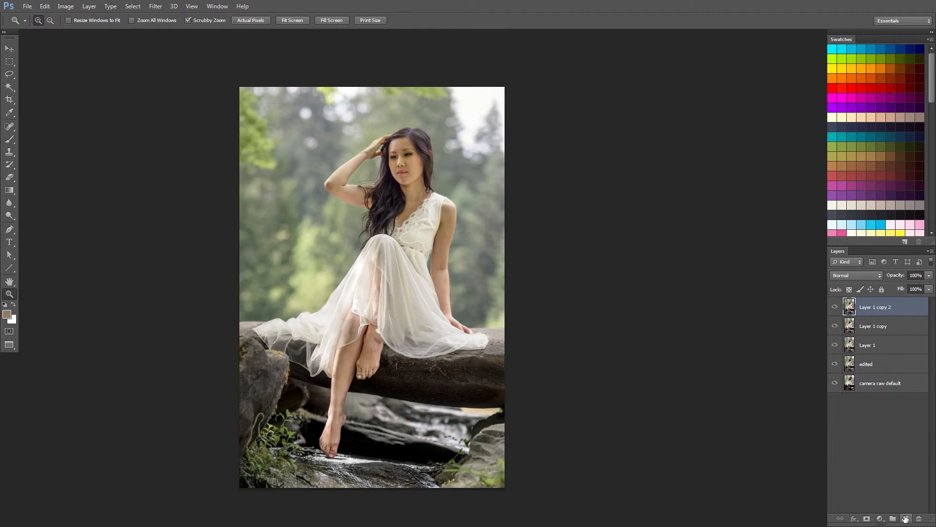
- Rename the lower of the two duplicate layers low and the upper one high
double_click(880, 326)
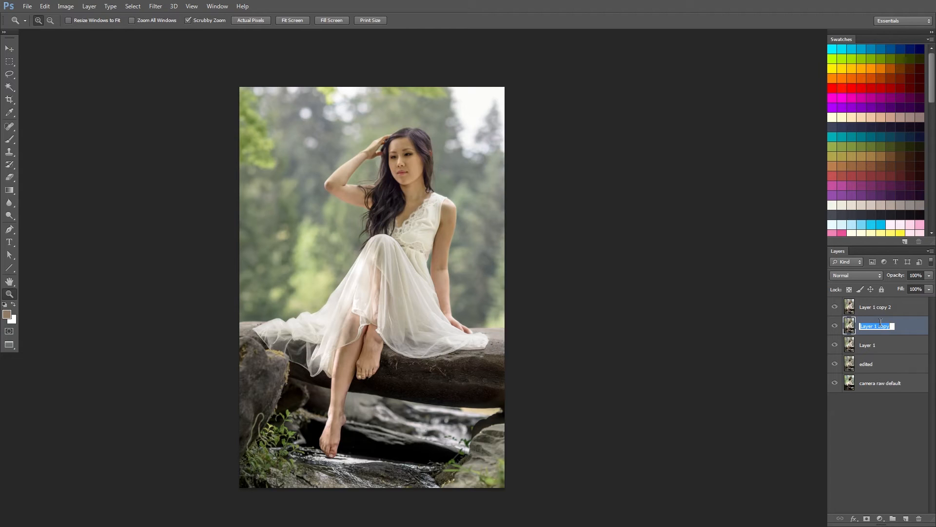
text(low)
key(Return)
double_click(884, 307)
text(h)
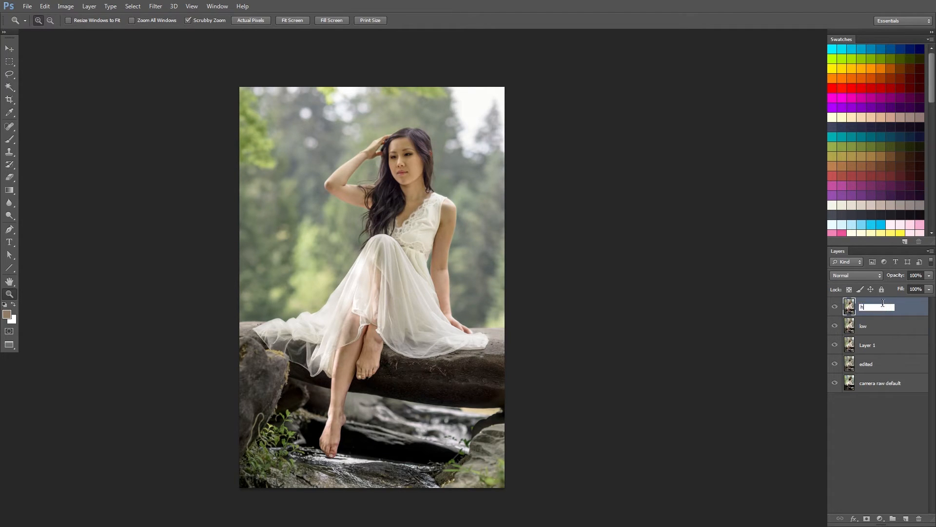
text(igh)
key(Return)
- Hide the high layer and apply a Gaussian Blur with a 5.7 pixel radius to the low layer
click(833, 306)
click(852, 328)
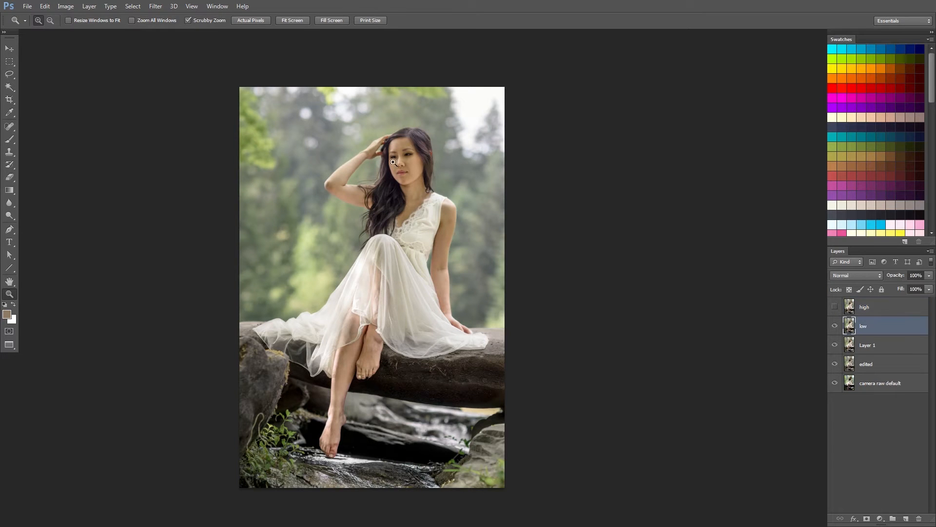
click(414, 139)
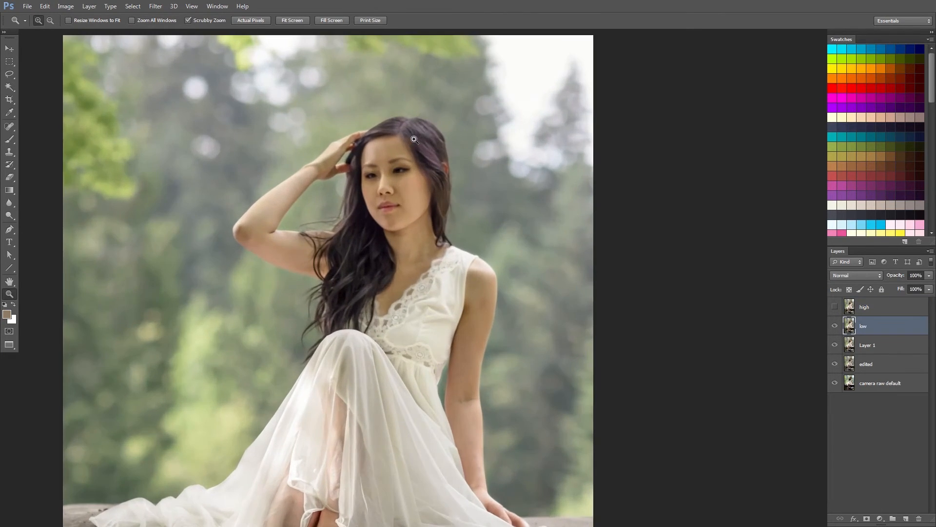
click(154, 6)
mouse_move(220, 104)
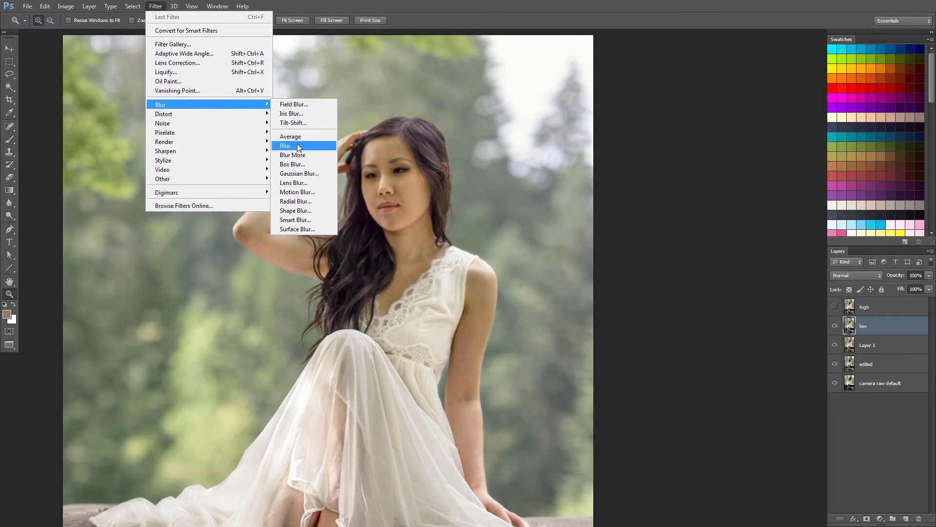
click(298, 173)
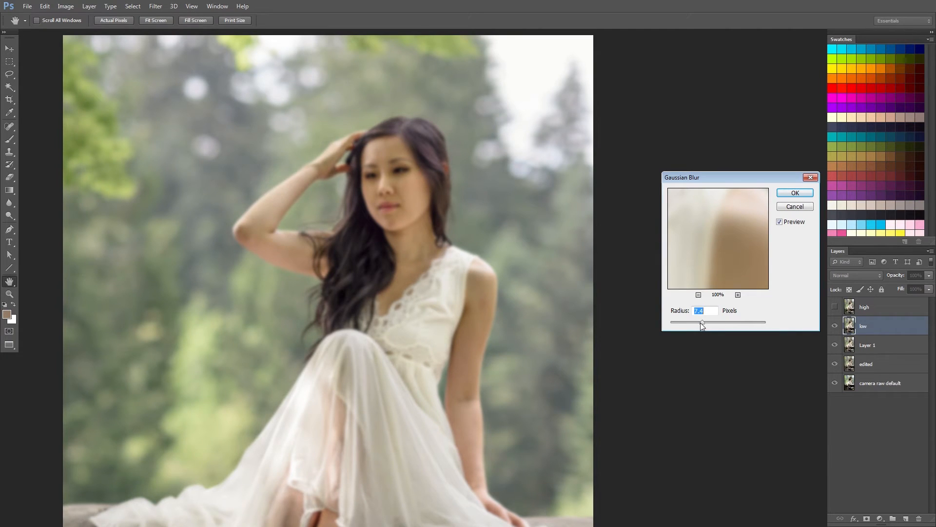
click(698, 323)
click(786, 196)
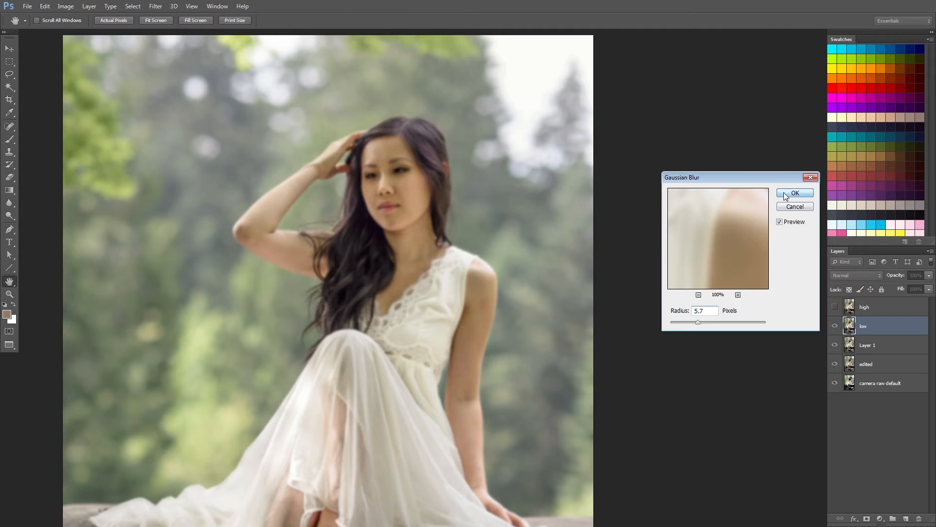
- Show the high layer and use Apply Image on it with the low layer as source, Subtract blending, scale 2 and offset 128
click(835, 307)
click(869, 307)
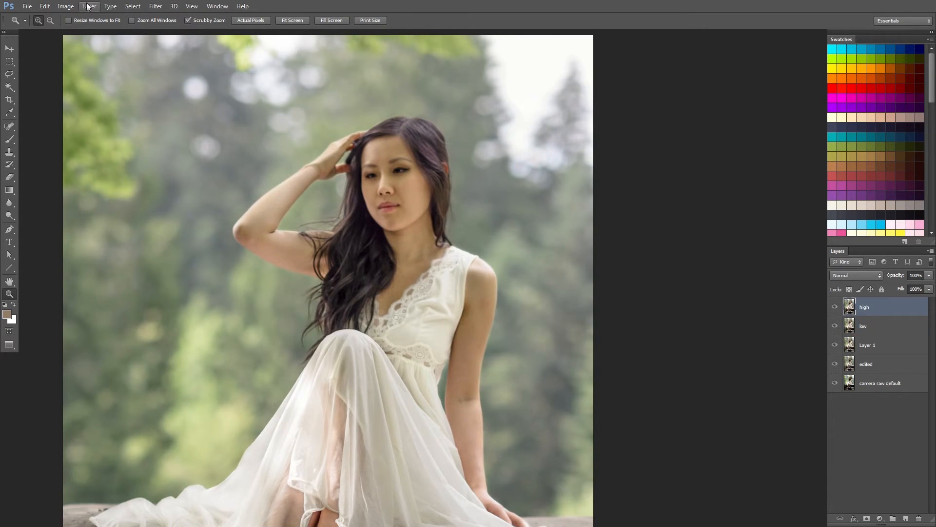
click(65, 7)
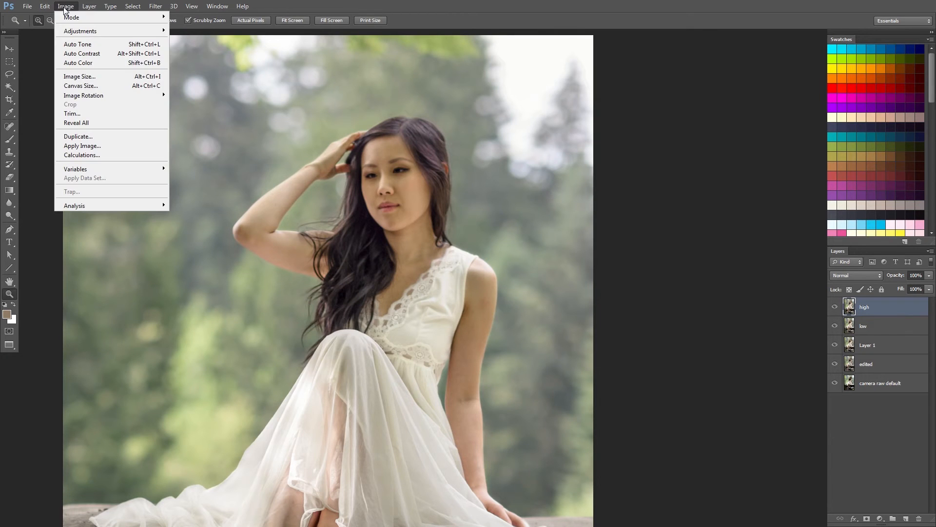
click(104, 145)
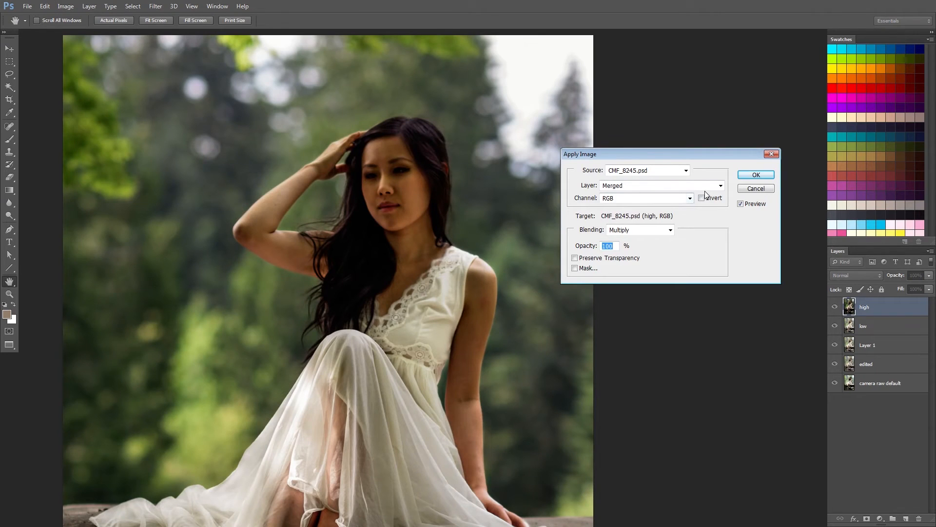
click(654, 231)
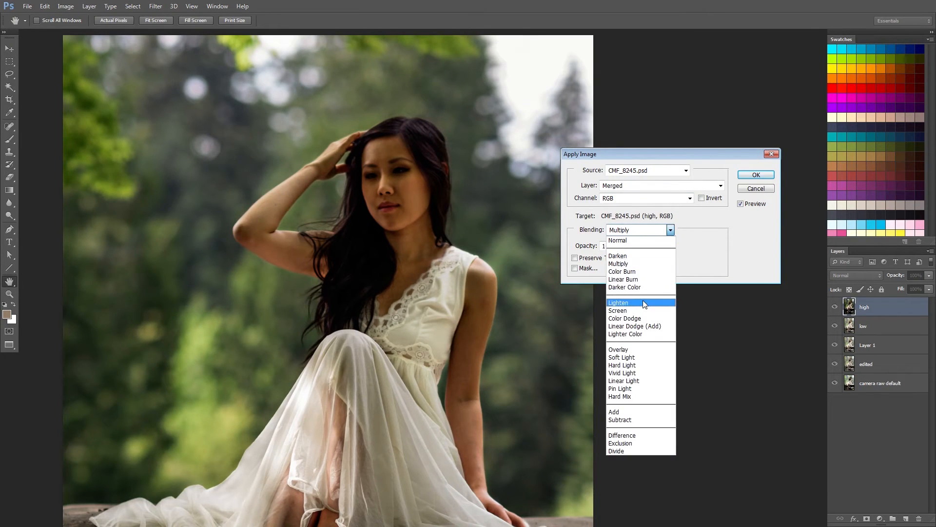
click(627, 420)
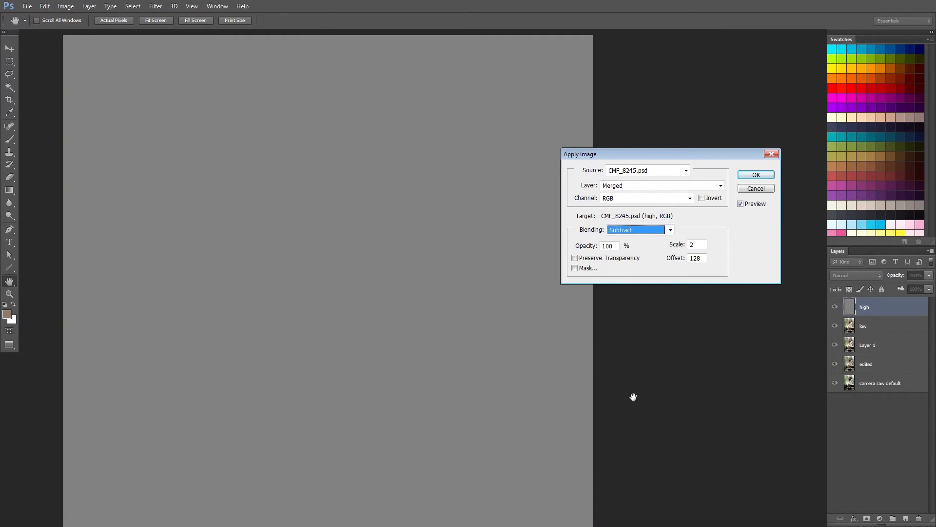
click(668, 188)
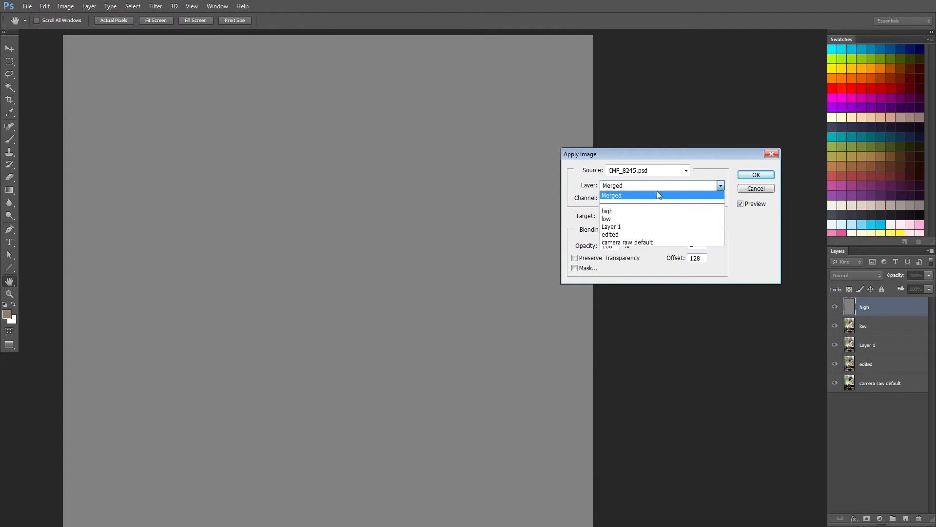
click(628, 224)
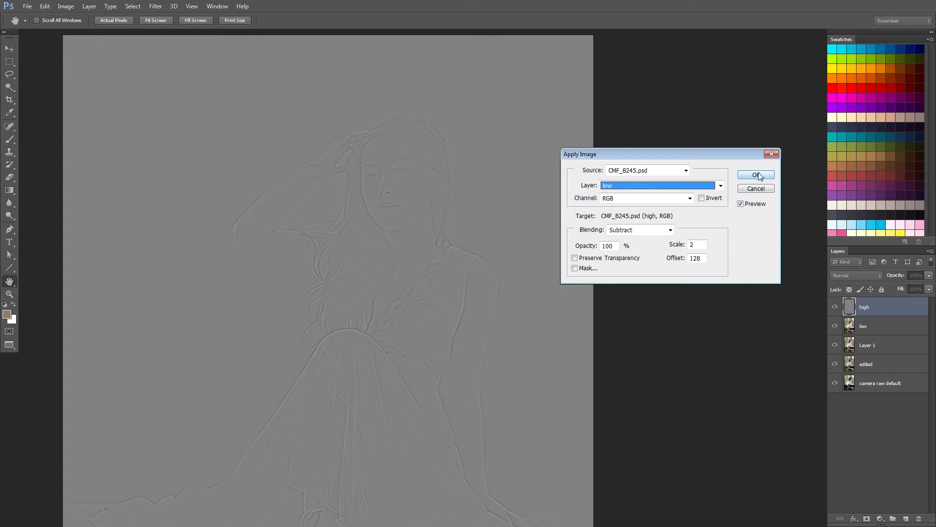
drag(703, 258, 682, 243)
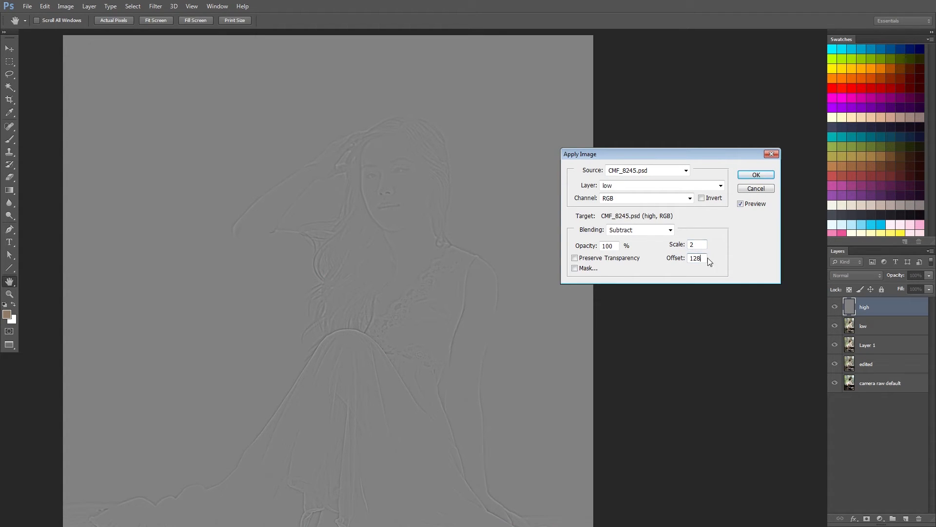
click(755, 176)
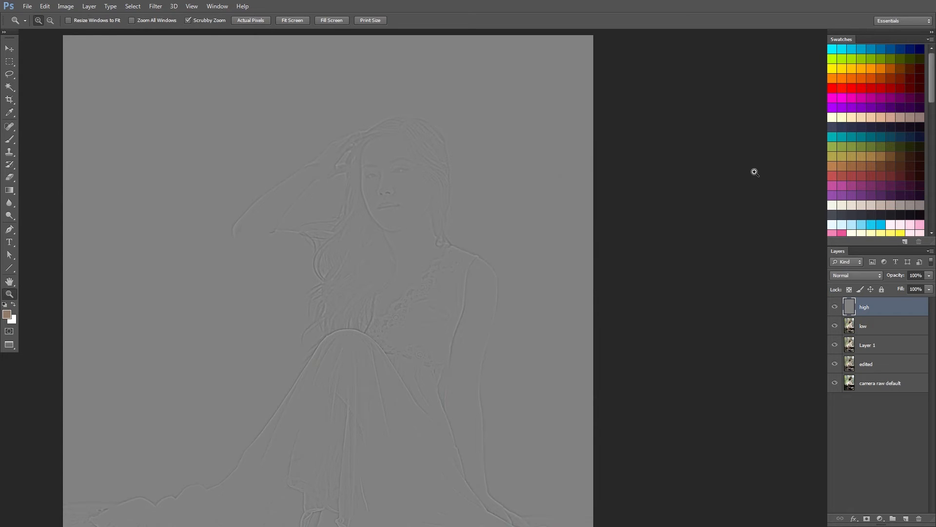
- Set the high layer's blend mode to Linear Light and compare the image with the layer hidden and shown
click(865, 275)
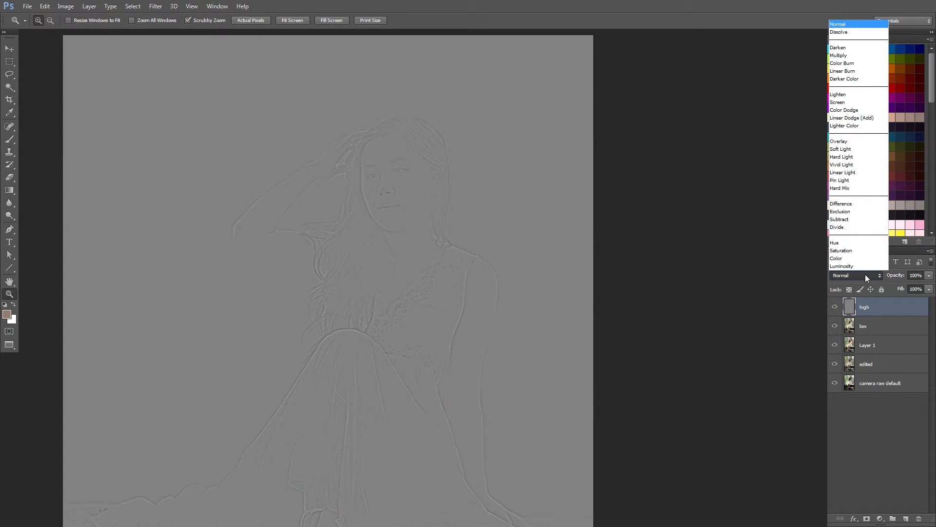
click(851, 173)
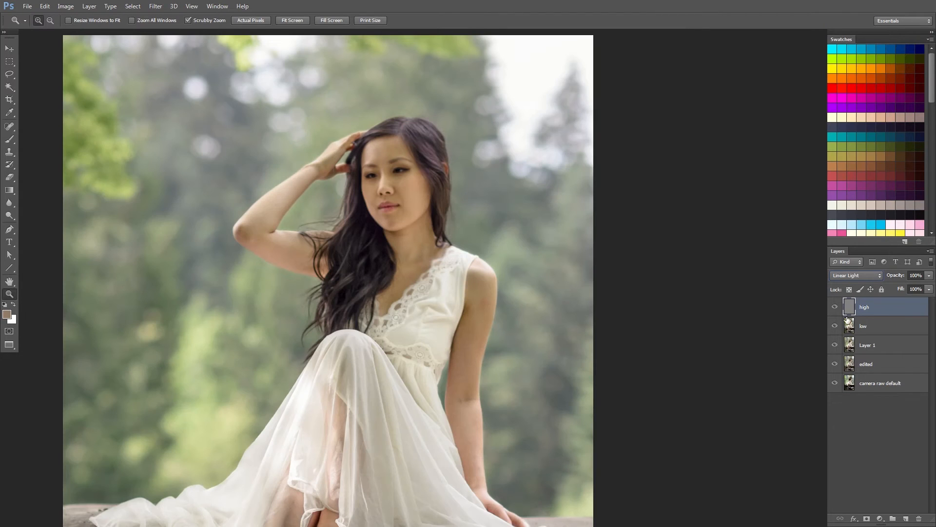
click(837, 309)
click(836, 309)
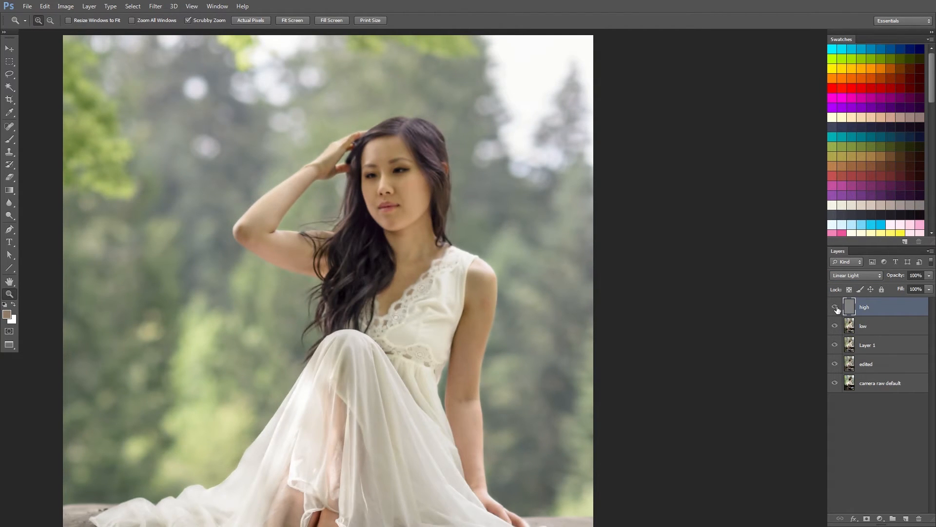
- Group the high and low layers into a new layer group named Group 1
shift+click(884, 326)
click(930, 251)
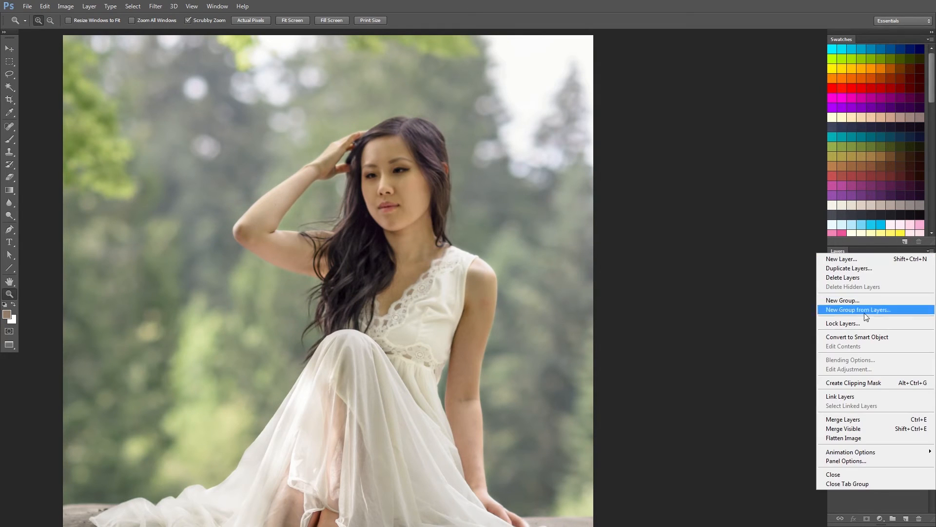
click(861, 309)
click(551, 170)
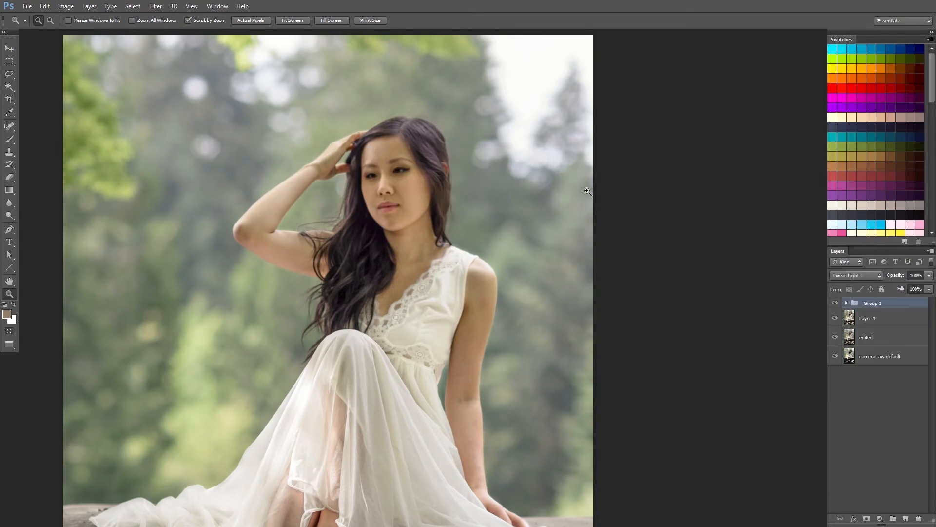
- Compare the image with Group 1 hidden and shown
click(834, 303)
click(834, 303)
click(834, 304)
click(834, 303)
click(835, 303)
click(834, 303)
- On the low layer, even out the skin tone of the raised arm's elbow by brushing with sampled skin colours
click(847, 303)
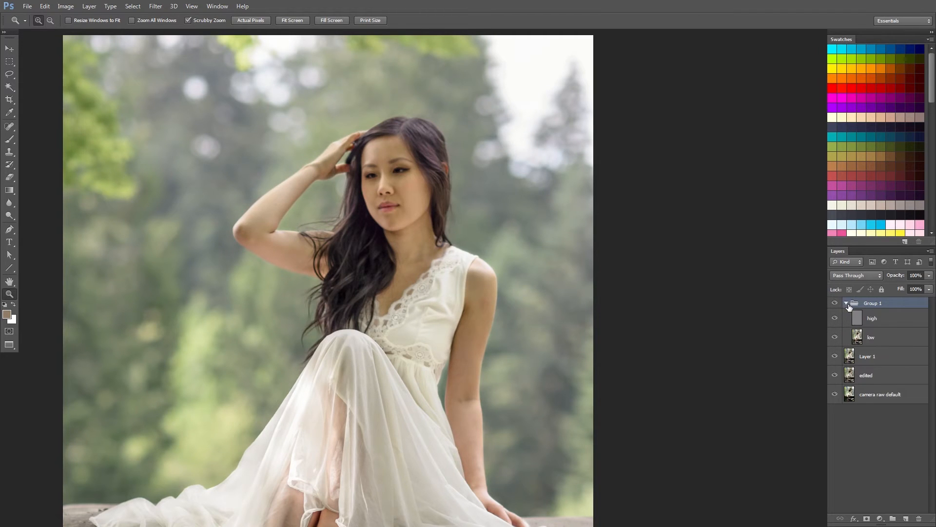
click(859, 337)
click(404, 190)
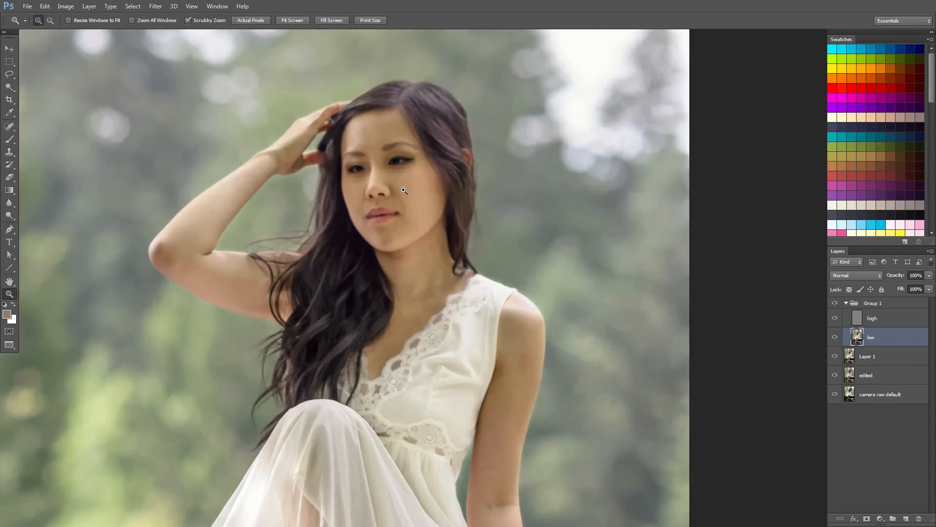
click(167, 225)
alt+click(116, 336)
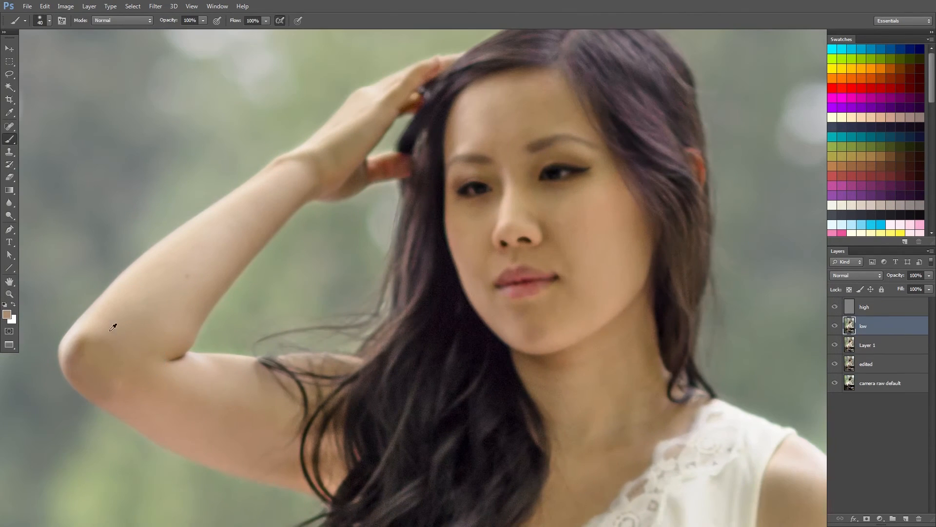
mouse_move(91, 360)
mouse_down()
mouse_move(104, 355)
mouse_move(83, 345)
mouse_move(83, 333)
mouse_up()
alt+click(96, 328)
alt+click(97, 354)
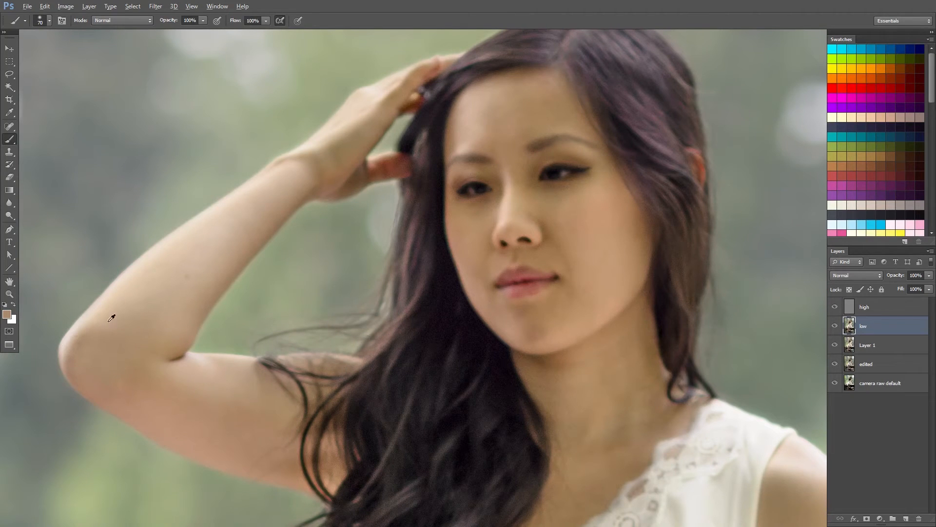
key(bracketleft)
- Blend the skin tone of the upper arm just below the raised elbow with sampled colours on the low layer
click(9, 294)
alt+click(407, 302)
alt+click(407, 302)
alt+click(407, 302)
click(384, 326)
click(383, 326)
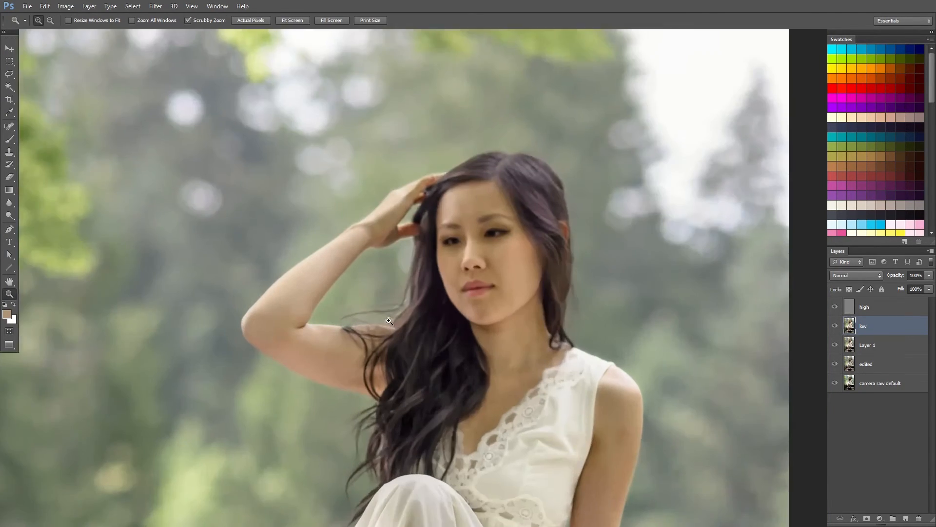
click(384, 326)
click(14, 137)
alt+click(182, 369)
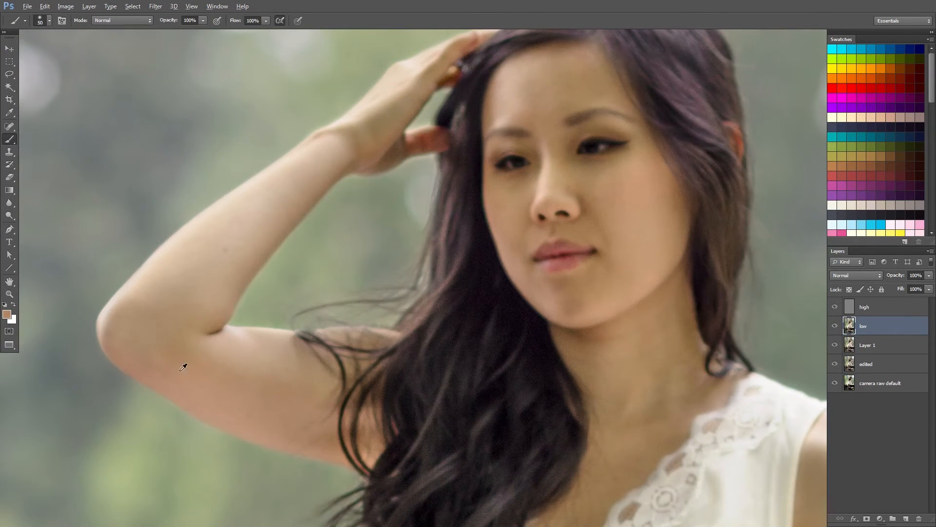
alt+click(188, 367)
- Smooth the colour transitions on the raised forearm and hand using sampled skin tones
alt+click(310, 252)
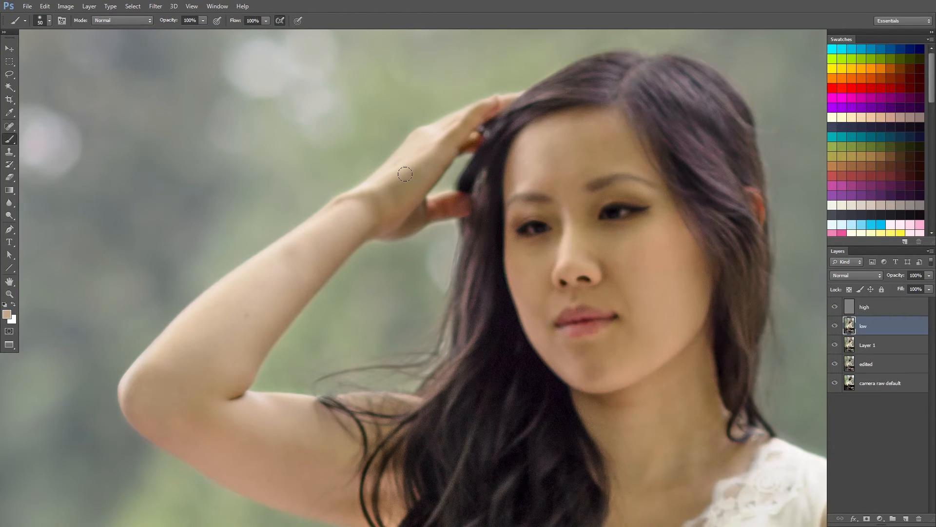
drag(342, 261, 249, 398)
alt+click(327, 305)
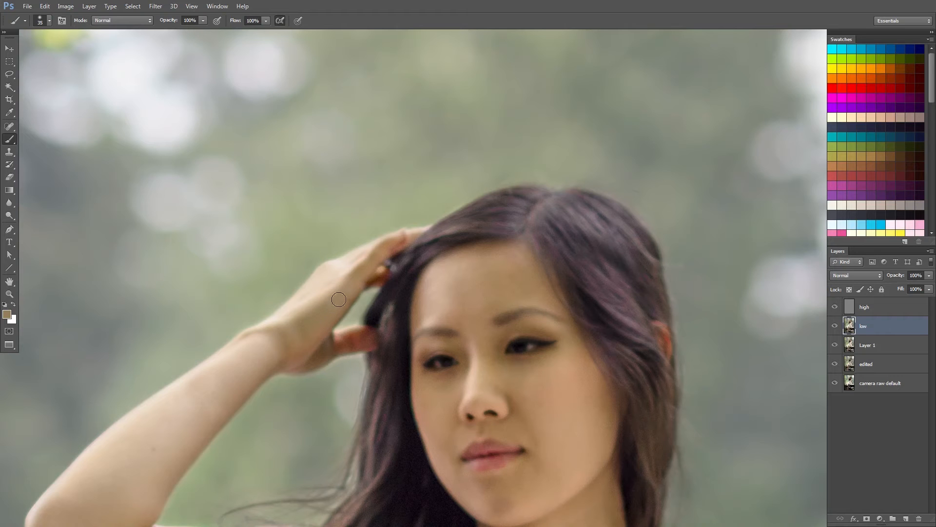
- Even out the skin tone of the forehead, chin and area around the eyes, adjusting the brush size to each area
drag(567, 432, 284, 382)
alt+click(188, 234)
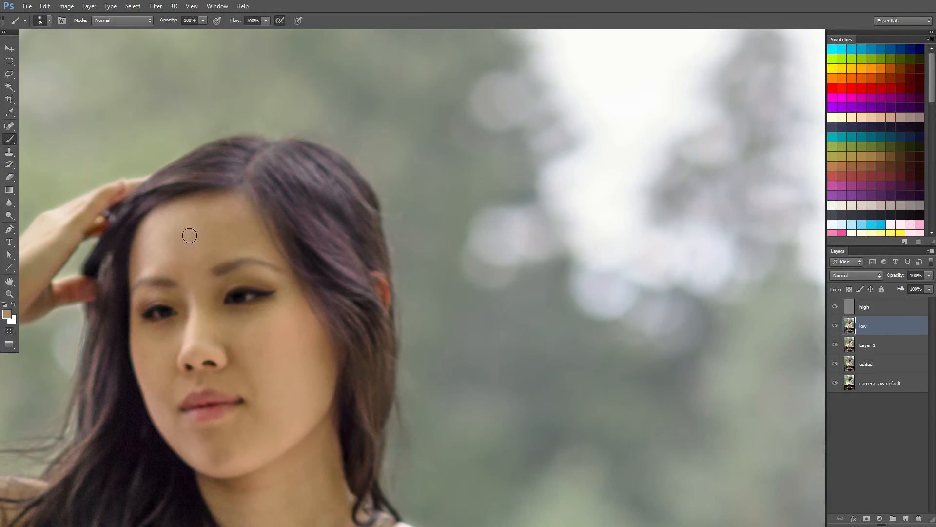
alt+click(149, 236)
alt+click(267, 453)
key(bracketleft)
key(bracketleft)
alt+click(182, 314)
key(bracketright)
alt+click(260, 282)
- Smooth the blotchy skin tones on the neck with a slightly smaller brush and sampled neck colours
drag(319, 418, 334, 272)
drag(400, 360, 424, 264)
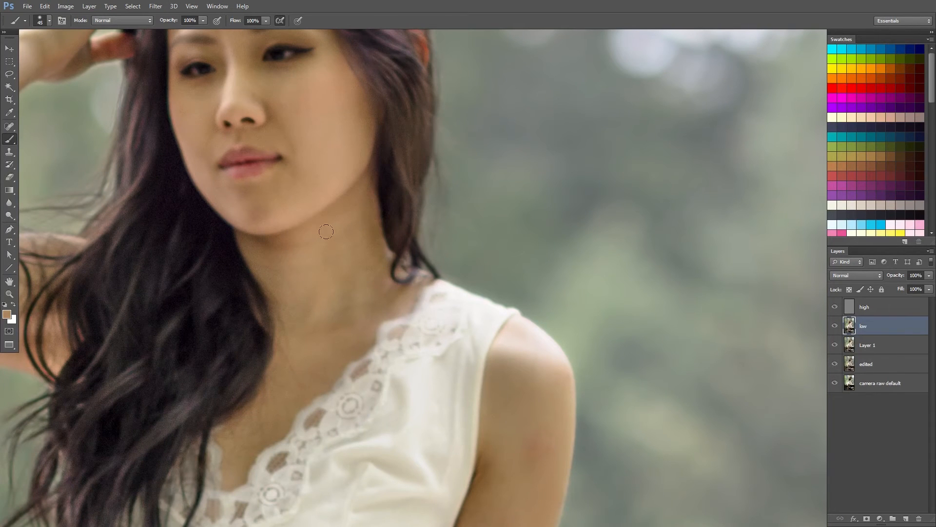
key(bracketleft)
alt+click(375, 262)
alt+click(351, 298)
- Paint out the reddish patch on the bare shoulder and soften the inner elbow crease of the resting arm
scroll(492, 217, down, 3)
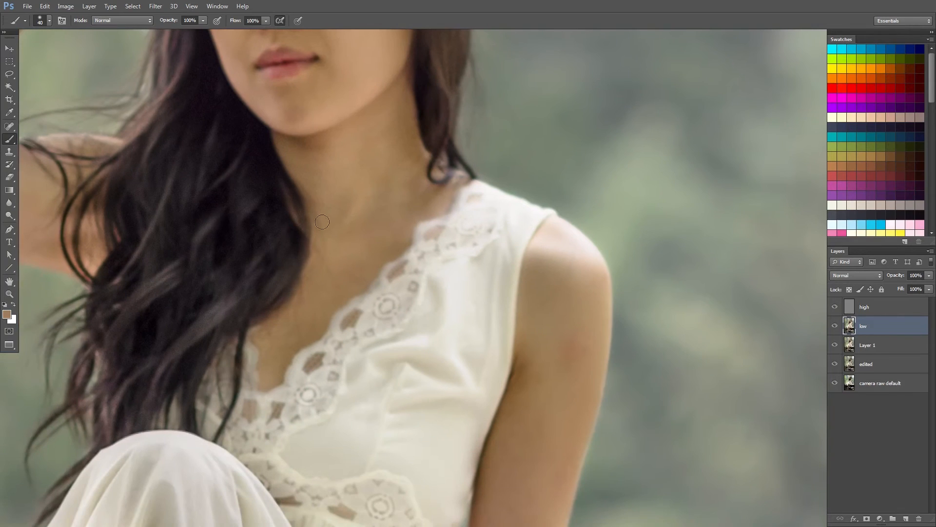
scroll(379, 407, right, 5)
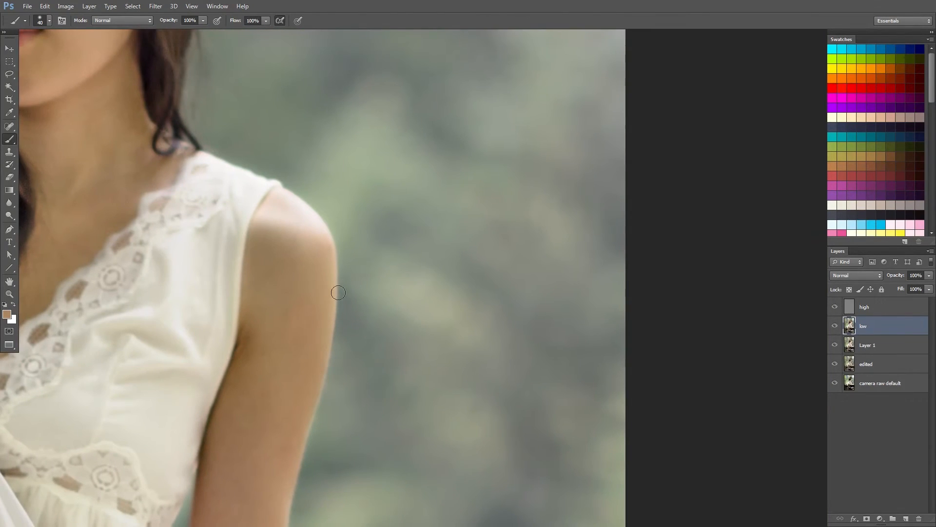
scroll(443, 225, down, 4)
scroll(443, 225, left, 2)
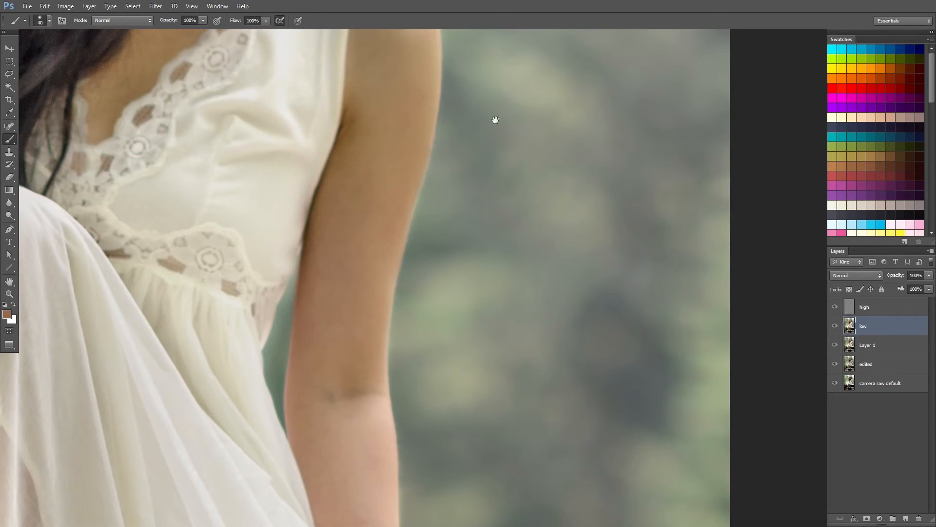
scroll(496, 119, up, 2)
scroll(496, 120, right, 1)
scroll(355, 429, down, 4)
alt+click(322, 331)
mouse_move(331, 339)
mouse_down()
mouse_move(297, 334)
mouse_move(338, 351)
mouse_up()
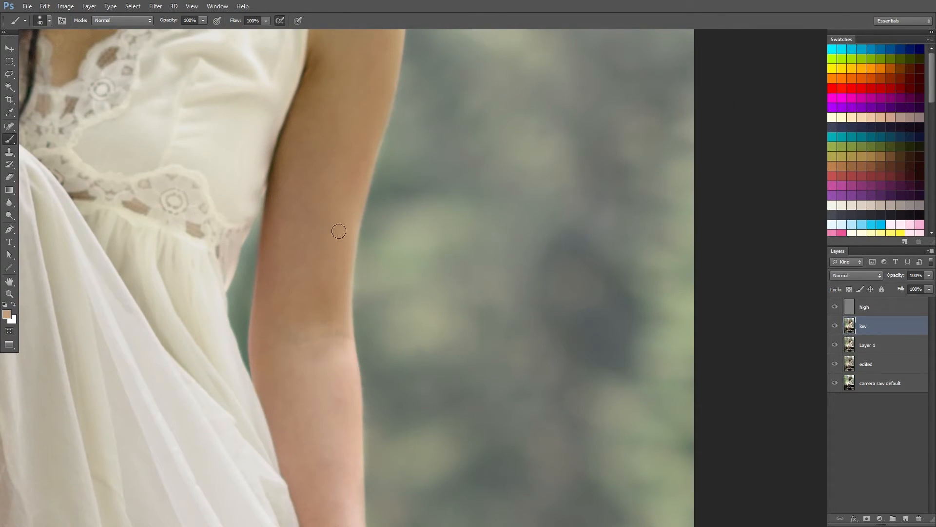
- Even out the skin tone of the resting arm's forearm and wrist with sampled skin colour
scroll(372, 478, down, 4)
alt+click(376, 341)
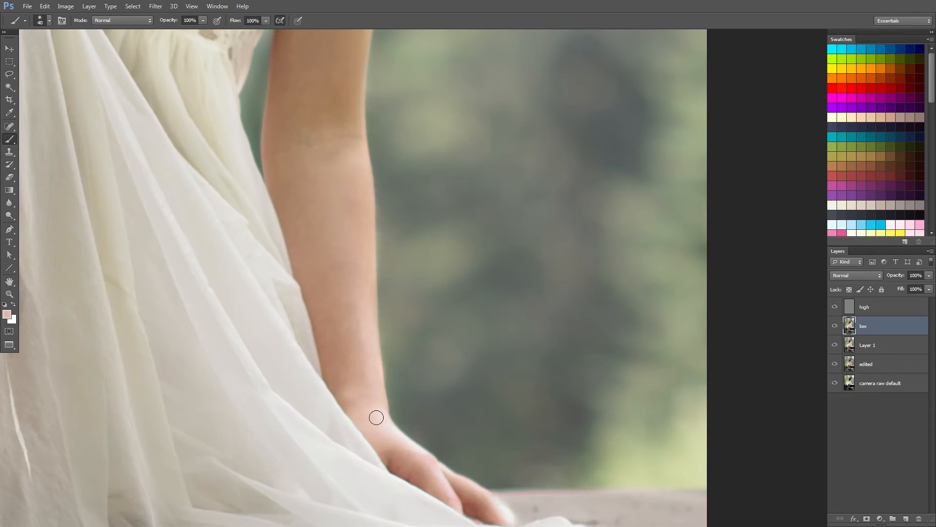
click(370, 371)
drag(356, 372, 374, 230)
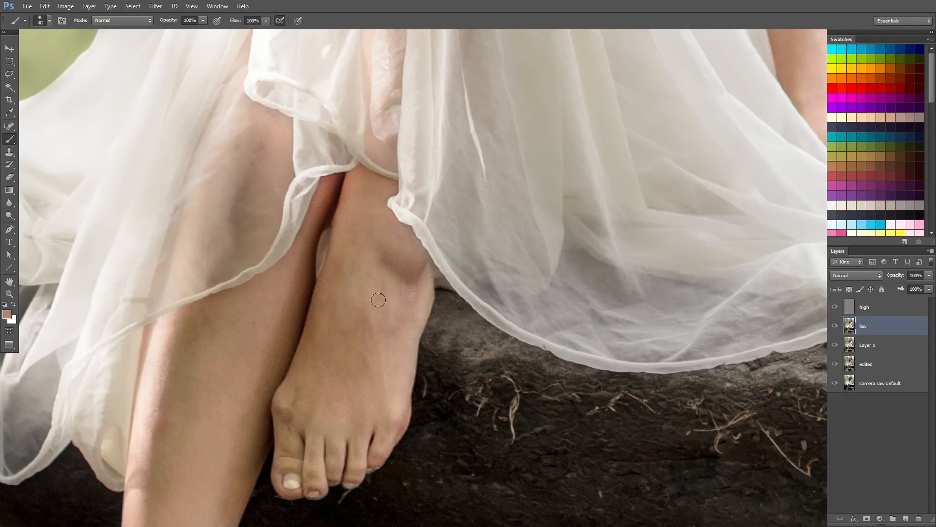
- Smooth the uneven colour on the top and big toe of the foot resting against the log
drag(394, 361, 329, 331)
alt+click(329, 358)
drag(334, 376, 327, 402)
drag(310, 335, 343, 376)
alt+click(275, 427)
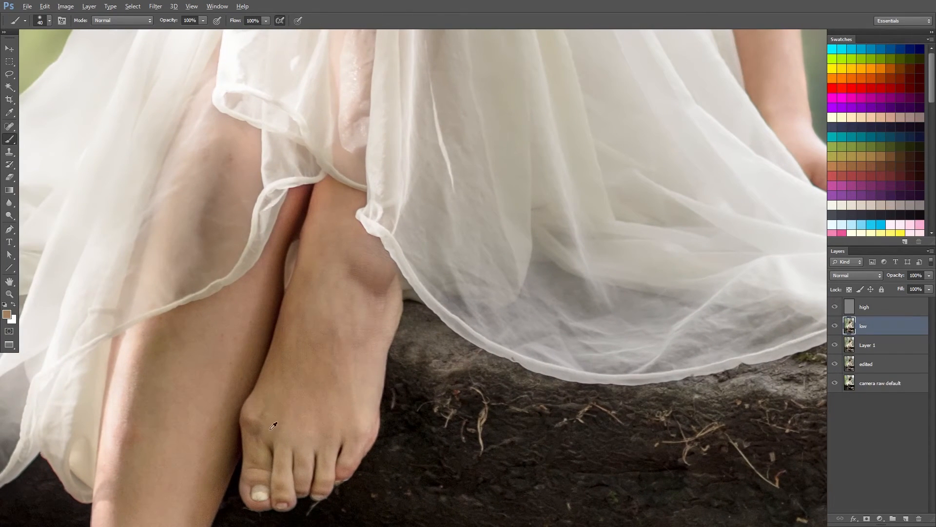
alt+click(251, 453)
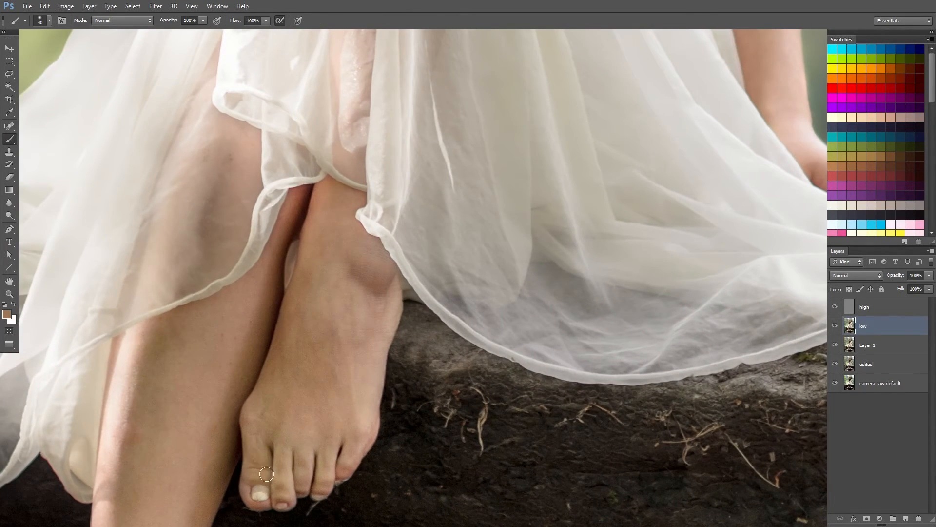
- Blend the reddish and dark patches along the shin of the hanging leg with sampled skin tones
drag(327, 413, 334, 432)
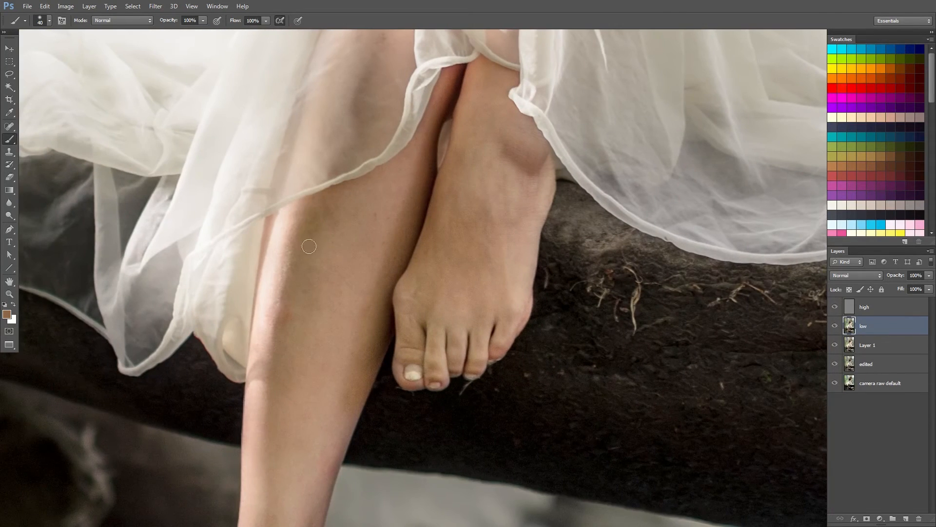
alt+click(318, 201)
alt+click(276, 311)
alt+click(273, 297)
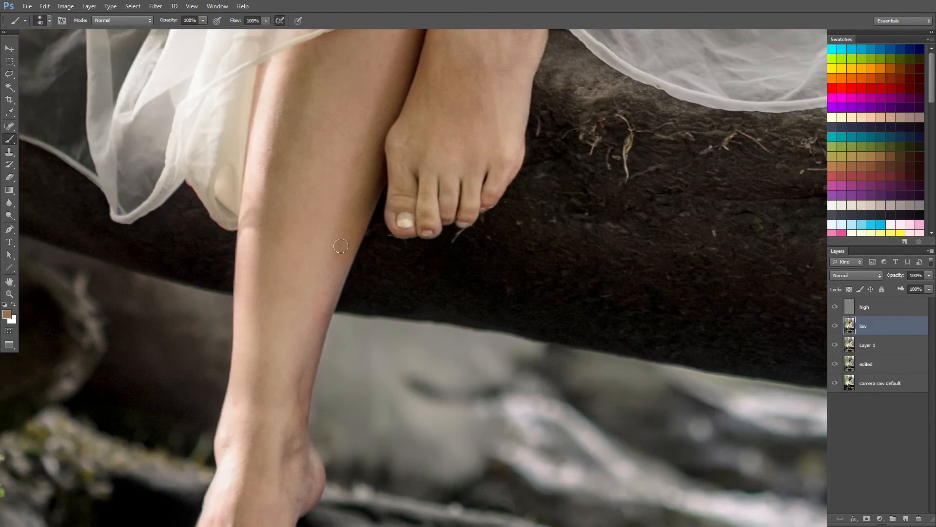
drag(341, 246, 351, 233)
alt+click(329, 294)
alt+click(318, 343)
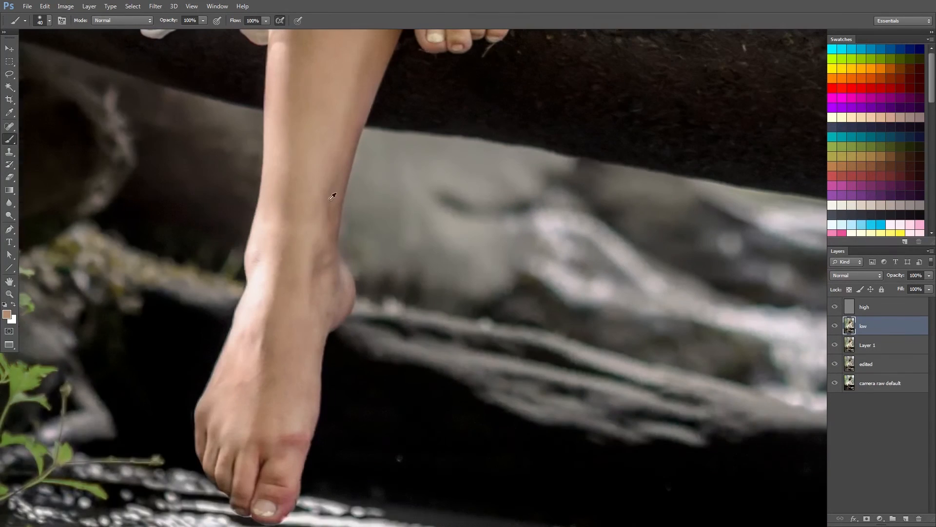
- Even out the skin tone around the ankle, heel and instep of the hanging foot
alt+click(331, 190)
alt+click(333, 184)
alt+click(323, 198)
mouse_move(329, 189)
mouse_down()
mouse_move(344, 145)
mouse_move(330, 287)
mouse_up()
alt+click(347, 308)
alt+click(322, 288)
alt+click(324, 213)
alt+click(293, 305)
mouse_move(306, 432)
mouse_down()
mouse_move(283, 453)
mouse_move(300, 436)
mouse_up()
- Reduce the redness at the base of the hanging foot's toes, using a smaller brush for the narrow areas
drag(377, 390, 408, 284)
alt+click(323, 368)
mouse_move(317, 383)
mouse_down()
mouse_move(308, 421)
mouse_move(324, 409)
mouse_move(320, 414)
mouse_up()
alt+click(312, 361)
key([)
key([)
key([)
key([)
key([)
alt+click(319, 385)
alt+click(290, 388)
alt+click(290, 336)
drag(286, 345, 285, 363)
- Touch up the remaining uneven colour on the hanging foot's toes, alternating between larger and smaller brush sizes
key(])
key(])
key(])
alt+click(298, 402)
key([)
key([)
key([)
alt+click(297, 403)
drag(297, 407, 297, 411)
alt+click(340, 319)
- Enlarge the brush and blend the skin tones on the shin and the toes of the foot on the log
drag(393, 135, 320, 433)
drag(312, 188, 282, 330)
alt+click(211, 331)
key(])
key(])
key(])
drag(203, 385, 212, 353)
alt+click(360, 374)
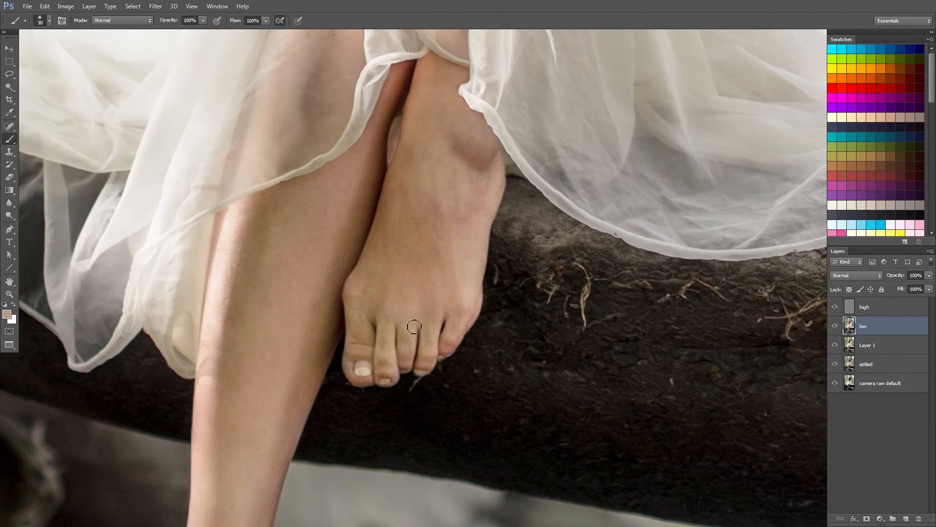
- Retouch the tone of the raised forearm again with a lighter sampled skin colour on the low layer
key(z)
alt+click(458, 298)
alt+click(457, 298)
alt+click(457, 298)
drag(565, 193, 348, 519)
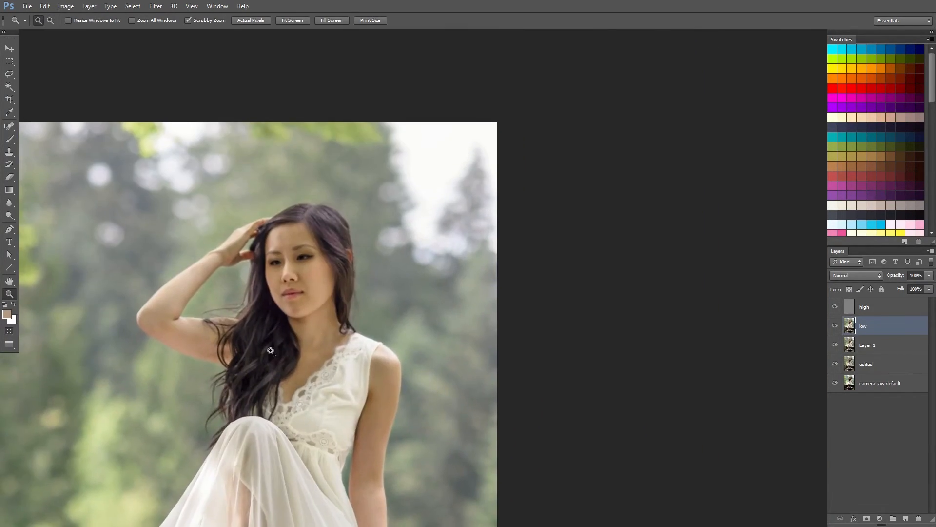
click(335, 332)
click(335, 332)
drag(336, 332, 473, 284)
key(b)
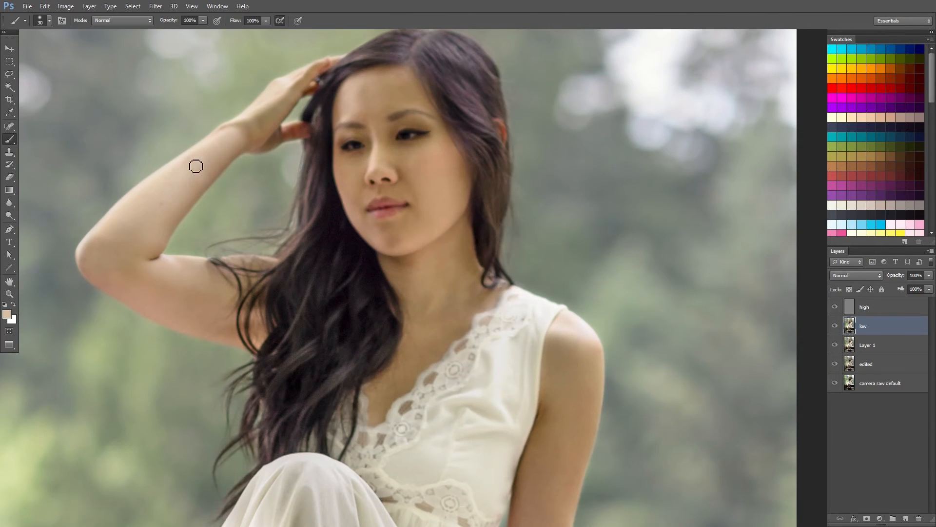
alt+click(199, 165)
key(])
drag(447, 294, 360, 447)
- Refine the skin tone of the raised hand and the forehead with a larger brush and sampled colours
alt+click(175, 278)
key(])
key(])
key(])
drag(441, 456, 439, 447)
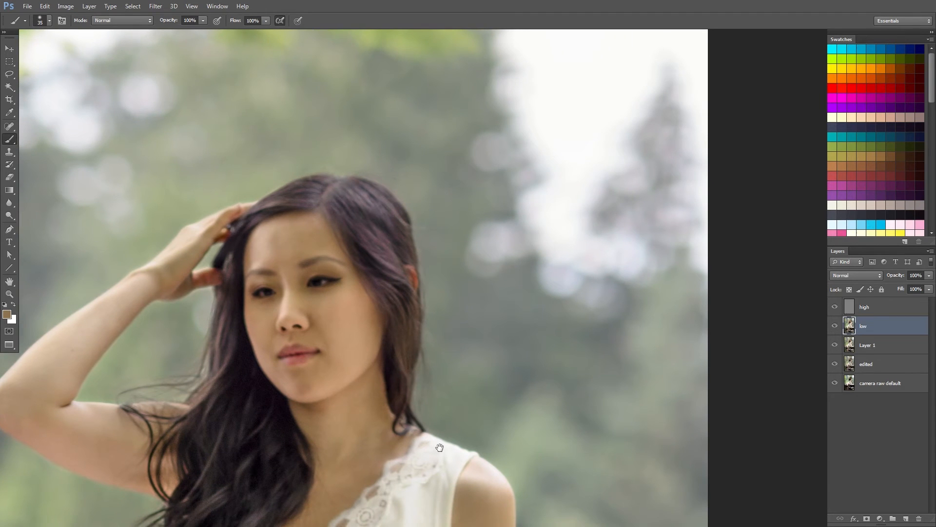
alt+click(288, 223)
drag(446, 461, 464, 359)
drag(508, 453, 501, 374)
- On the high layer, remove texture blemishes from the resting forearm and the foot on the log with the Spot Healing Brush
key(z)
drag(433, 373, 359, 378)
drag(455, 451, 460, 254)
drag(416, 441, 374, 498)
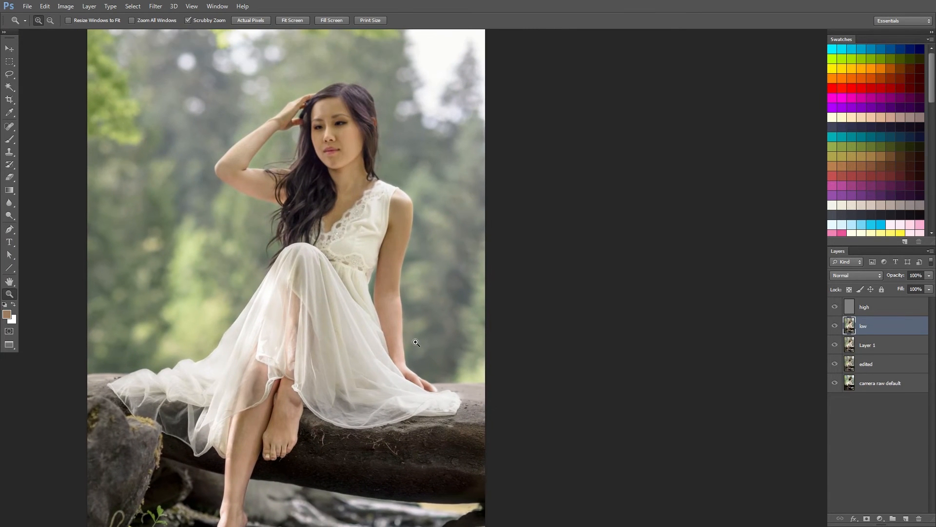
click(851, 310)
drag(309, 132, 372, 148)
drag(424, 249, 458, 194)
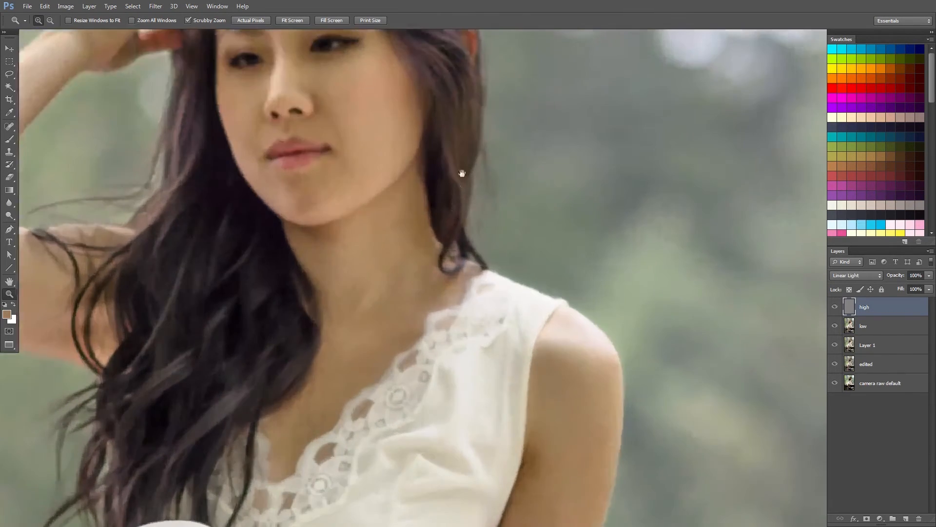
drag(282, 169, 306, 344)
key(j)
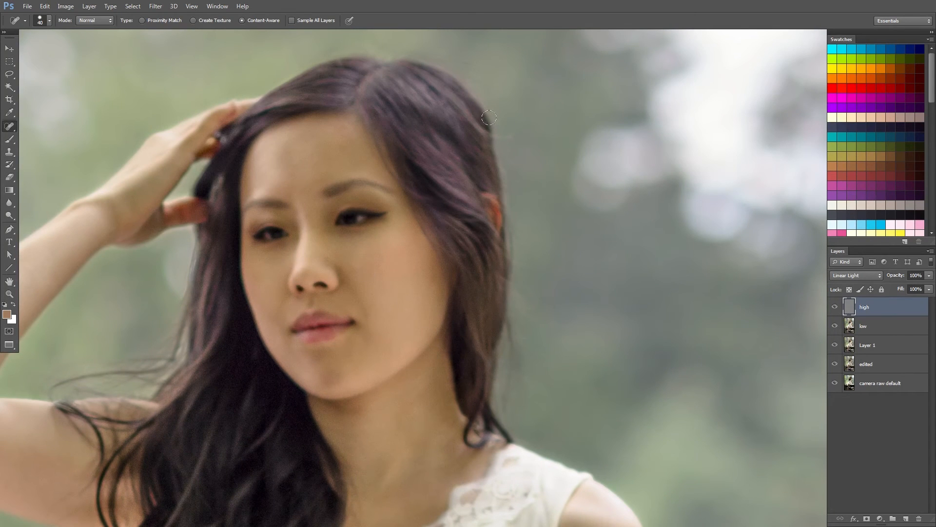
scroll(478, 495, down, 15)
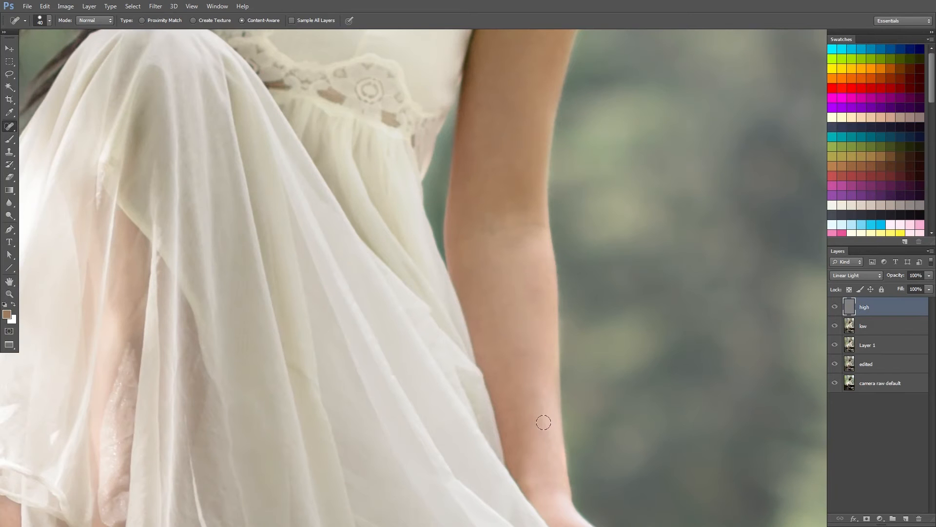
drag(543, 406, 539, 406)
scroll(555, 396, down, 10)
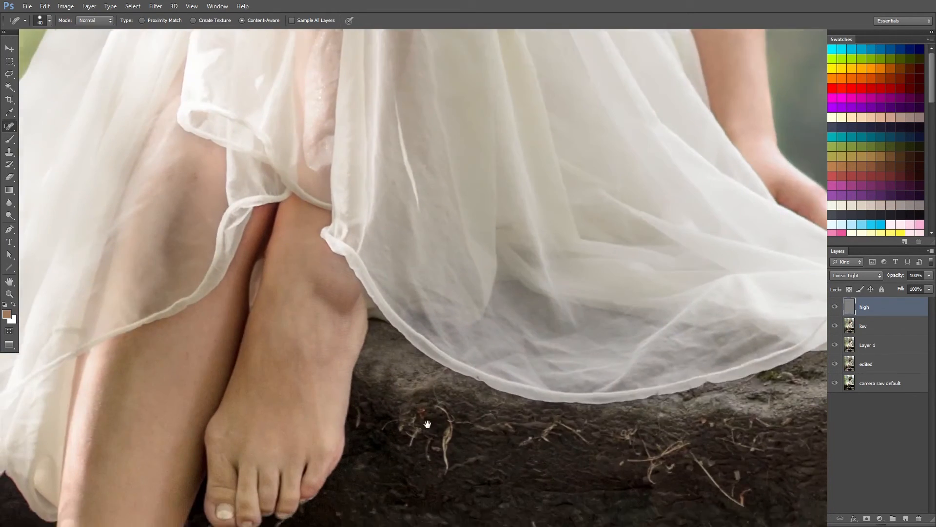
drag(427, 424, 474, 357)
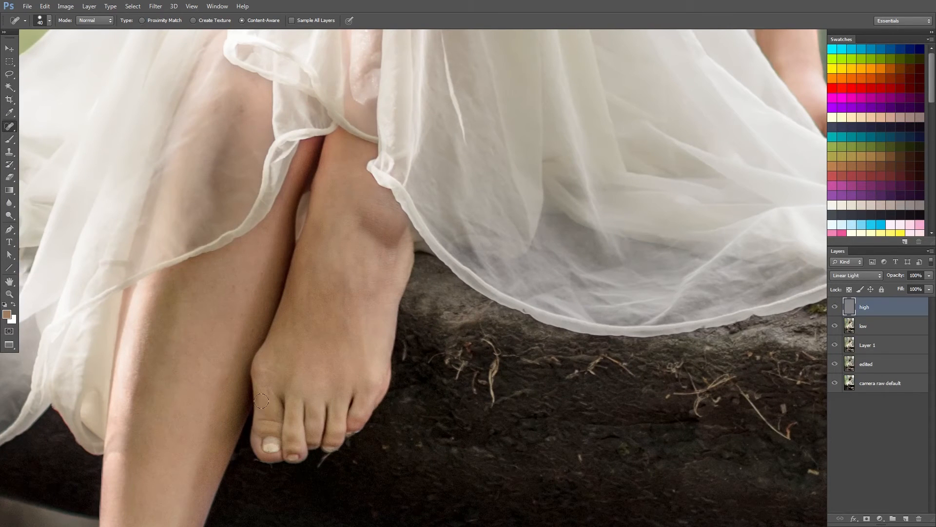
drag(327, 457, 322, 454)
- Heal the skin texture flaws on the hanging foot's ankle, instep and toes on the high layer
scroll(386, 239, down, 10)
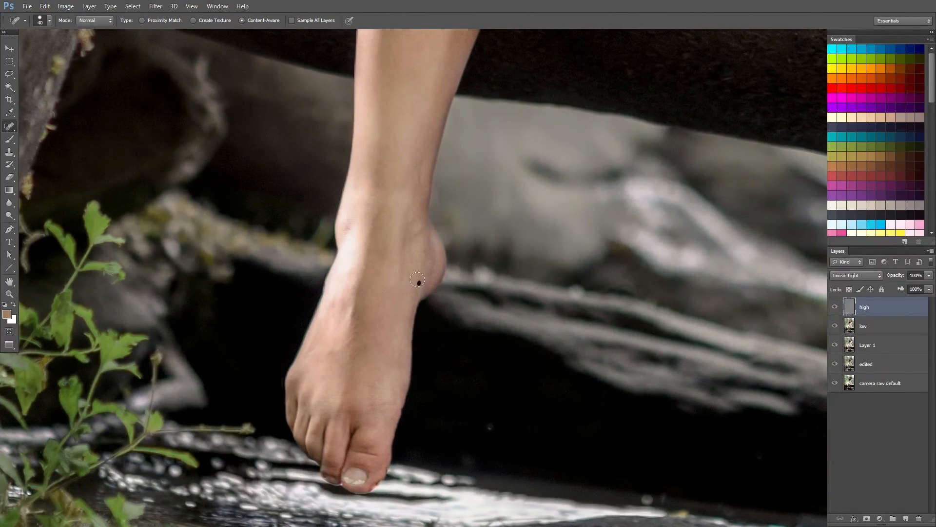
drag(415, 180, 421, 155)
drag(455, 254, 384, 385)
drag(347, 316, 353, 284)
drag(279, 359, 354, 185)
drag(289, 282, 290, 264)
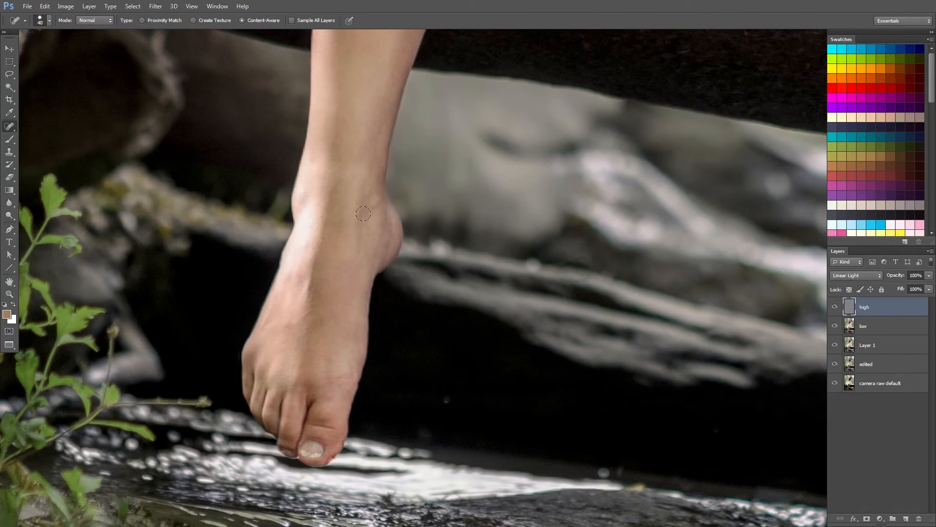
click(323, 381)
drag(476, 233, 455, 329)
drag(266, 382, 272, 355)
- Duplicate Layer 1 and select the copy together with the low and high layers
drag(317, 316, 384, 384)
drag(881, 345, 911, 484)
key(ctrl+z)
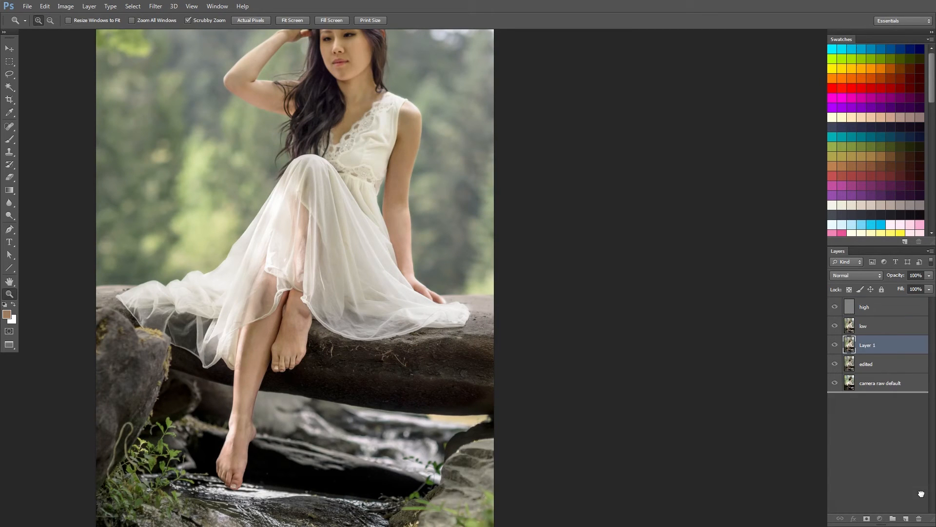
drag(888, 347, 906, 519)
shift+click(886, 308)
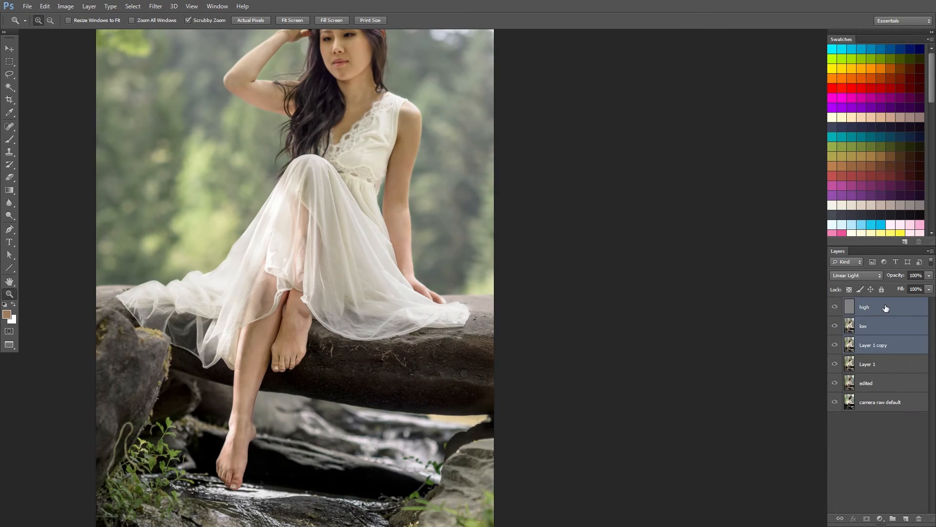
- Merge the high, low and Layer 1 copy layers, and compare the merged retouch with the layers beneath it
key(ctrl+e)
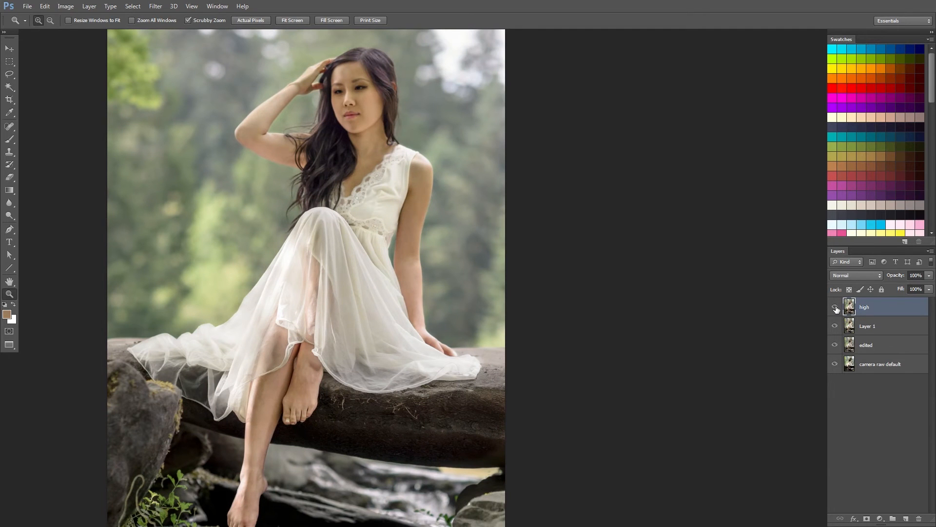
click(835, 307)
click(835, 307)
click(836, 307)
click(835, 307)
- Clean up the toenails of the foot on the log with a small brush and colours sampled from the foot
drag(293, 425, 415, 424)
key(b)
alt+click(201, 382)
mouse_move(201, 382)
mouse_down()
mouse_move(213, 398)
mouse_move(212, 377)
mouse_move(226, 401)
mouse_move(236, 385)
mouse_move(218, 393)
mouse_up()
alt+click(218, 367)
key(bracketleft)
key(bracketleft)
key(bracketleft)
alt+click(267, 411)
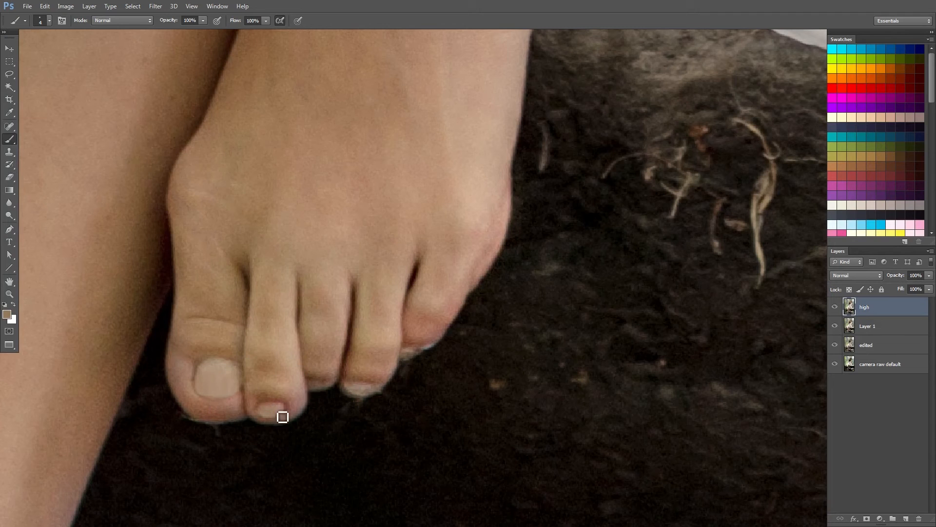
key(d)
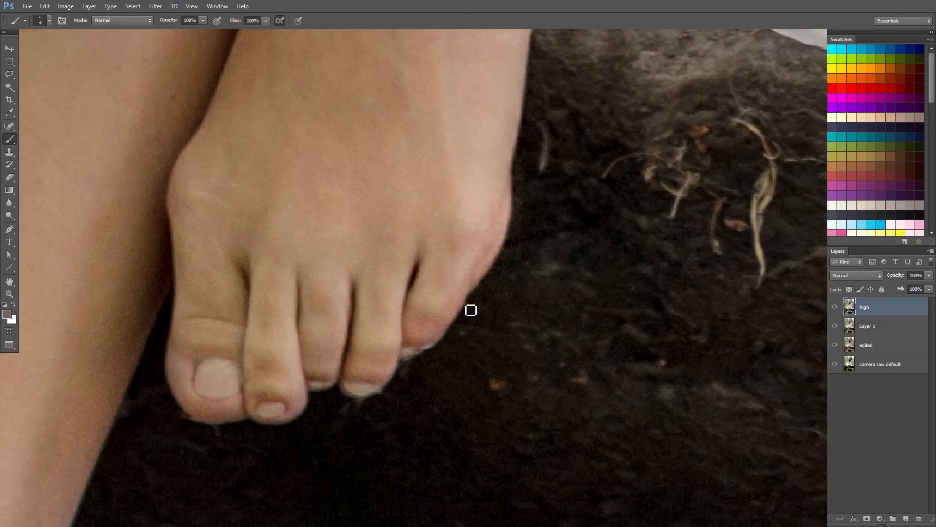
- Tone the toes of the foot on the log with a sampled skin colour and the brush in Color mode
alt+click(288, 390)
click(138, 20)
click(117, 279)
drag(249, 343, 171, 344)
drag(390, 359, 477, 359)
- Paint the big toenail of the hanging foot in Normal mode with a small brush and nearby sampled tones
key(shift+alt+n)
mouse_move(313, 379)
mouse_down()
mouse_move(276, 383)
mouse_move(249, 351)
mouse_move(242, 363)
mouse_move(261, 334)
mouse_move(241, 360)
mouse_up()
alt+click(247, 354)
alt+click(249, 328)
alt+click(247, 376)
alt+click(333, 349)
key(bracketleft)
key(bracketleft)
key(bracketleft)
key(bracketright)
mouse_move(281, 394)
mouse_down()
mouse_move(303, 398)
mouse_move(319, 379)
mouse_move(274, 385)
mouse_up()
alt+click(293, 376)
alt+click(259, 339)
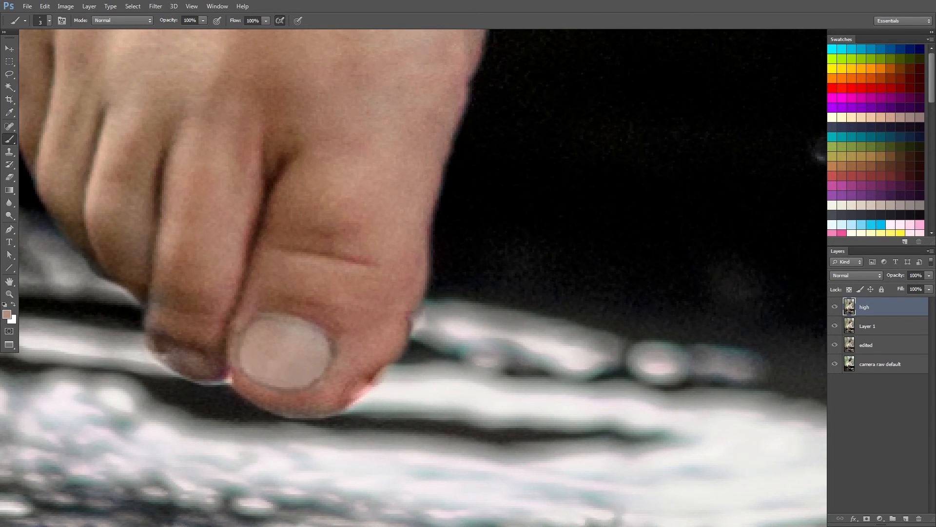
- Clean the second toe's tip and the outer edge of the hanging foot's big toe using sampled skin colours
click(9, 294)
alt+click(423, 263)
click(10, 140)
alt+click(256, 337)
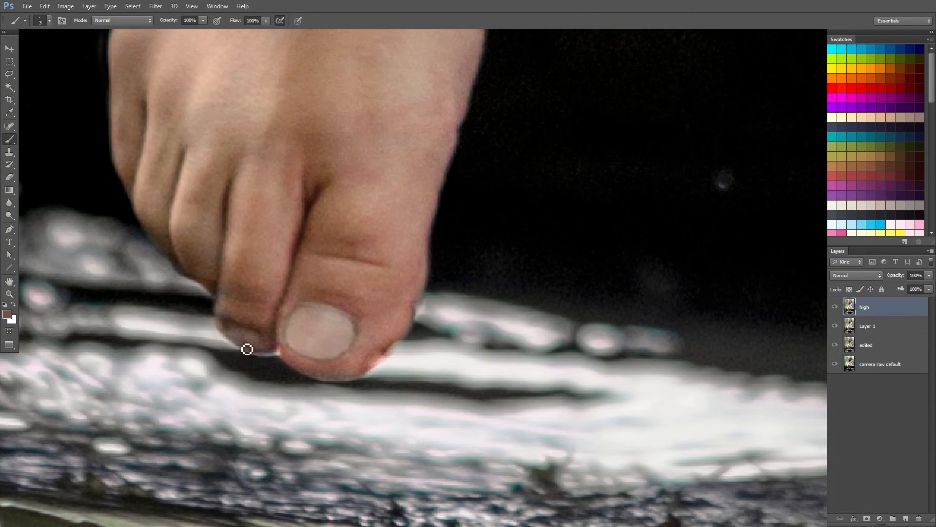
alt+click(361, 365)
alt+click(370, 368)
mouse_move(373, 373)
mouse_down()
mouse_move(415, 329)
mouse_move(422, 302)
mouse_up()
alt+click(410, 340)
alt+click(422, 312)
alt+click(415, 313)
alt+click(409, 310)
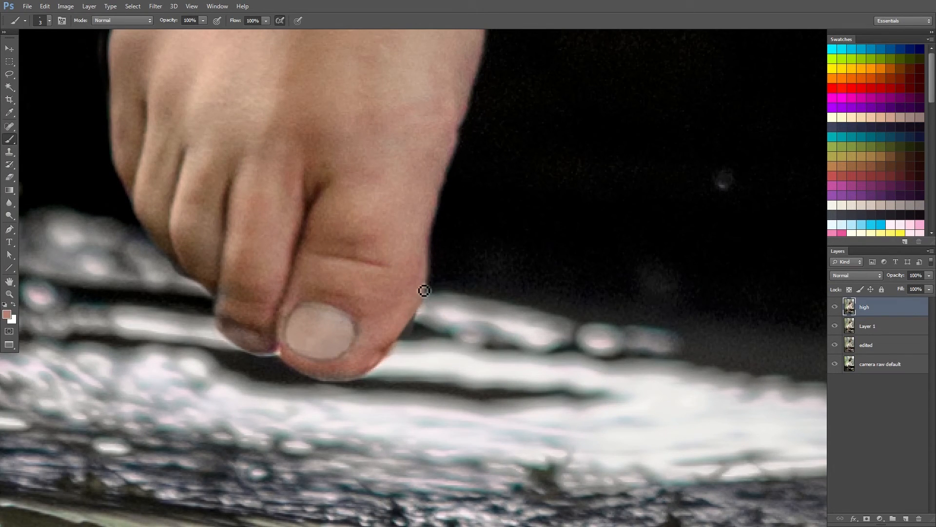
- Paint out the red spot at the big toe's tip and the bright fringe between the toes with sampled colours
alt+click(371, 367)
mouse_move(373, 372)
mouse_down()
mouse_move(393, 362)
mouse_move(376, 378)
mouse_move(385, 370)
mouse_up()
alt+click(392, 362)
alt+click(381, 374)
alt+click(288, 347)
alt+click(279, 351)
key(z)
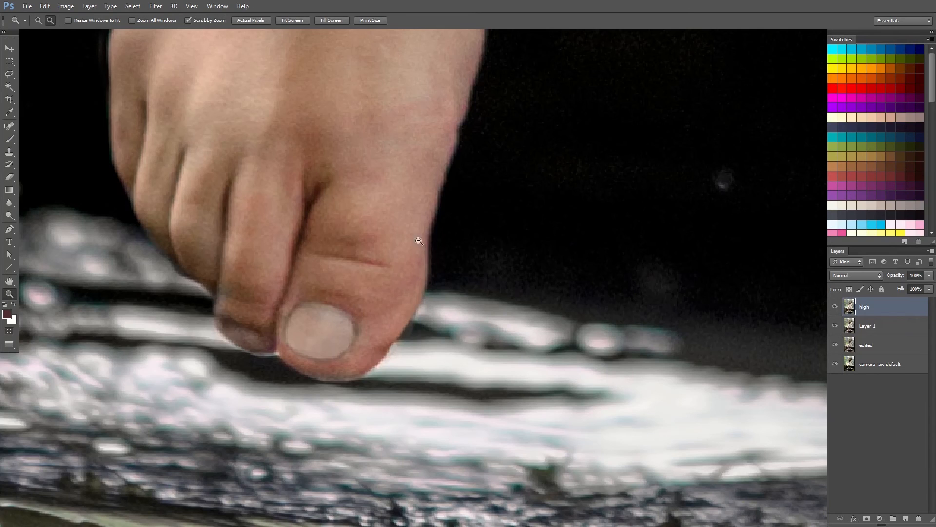
alt+click(424, 238)
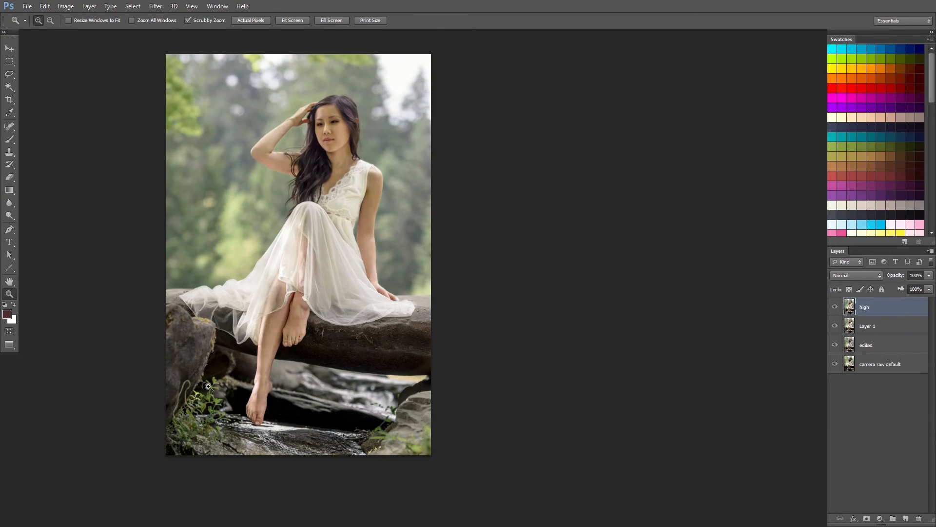
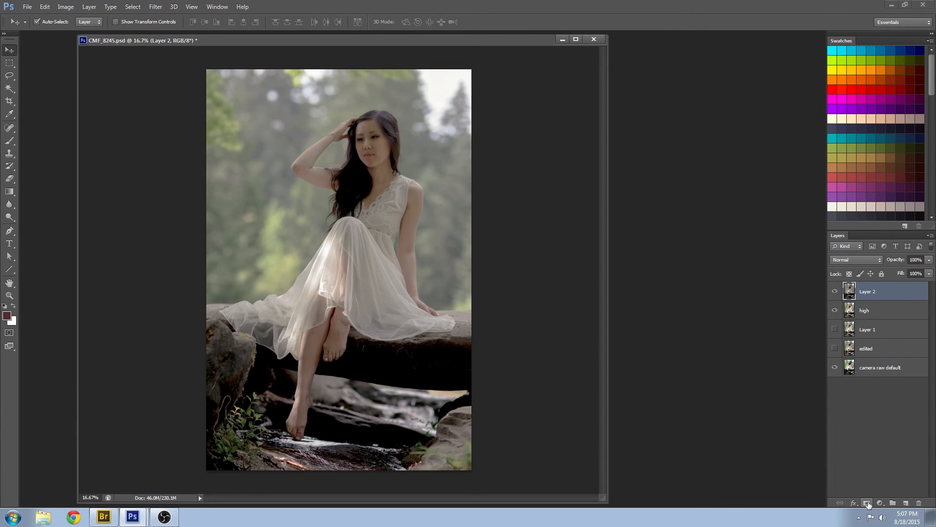
- Add a layer mask to the darkened Layer 2 and rename the layer "dark edges"
click(867, 502)
double_click(886, 292)
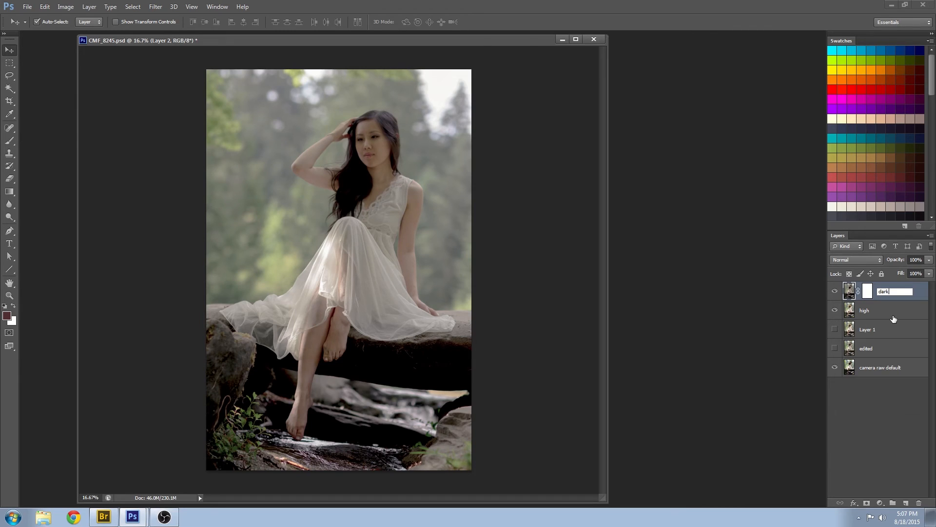
key(Return)
- Fill the dark edges layer's mask with black at 100% opacity in Normal mode
click(866, 292)
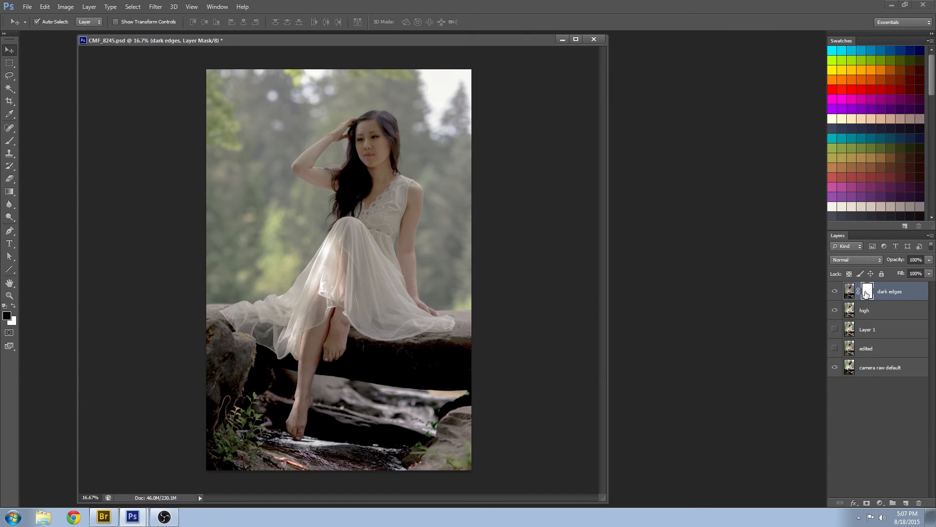
key(shift+F5)
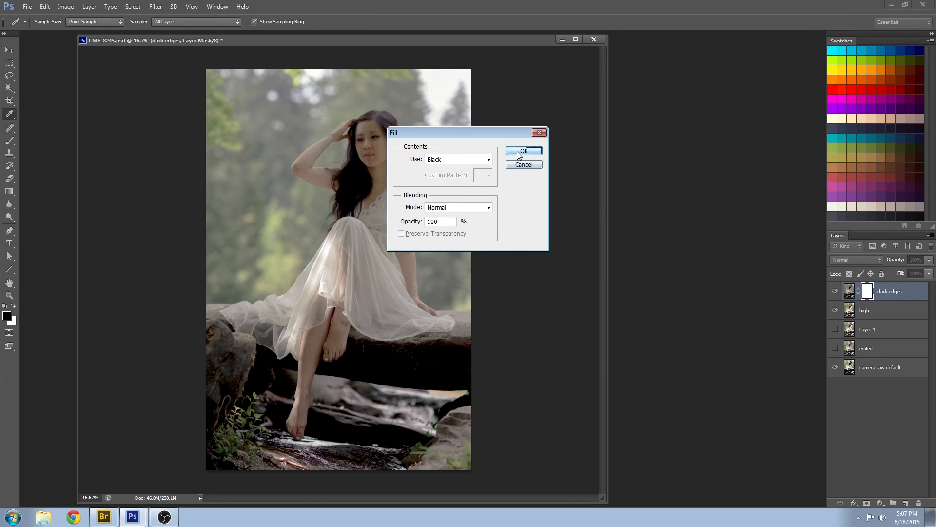
click(524, 151)
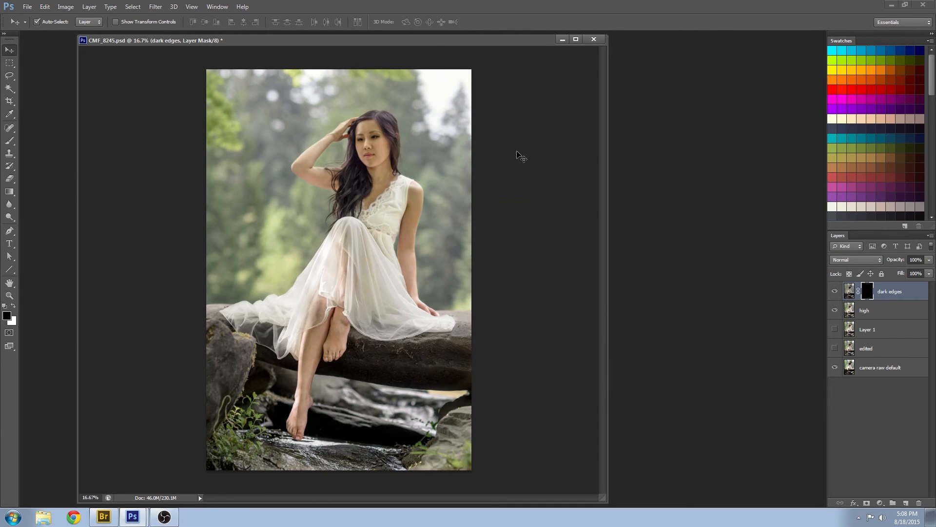
- Paint white on the dark edges mask over the large rock beside the dress, using a much larger brush
key(b)
click(13, 305)
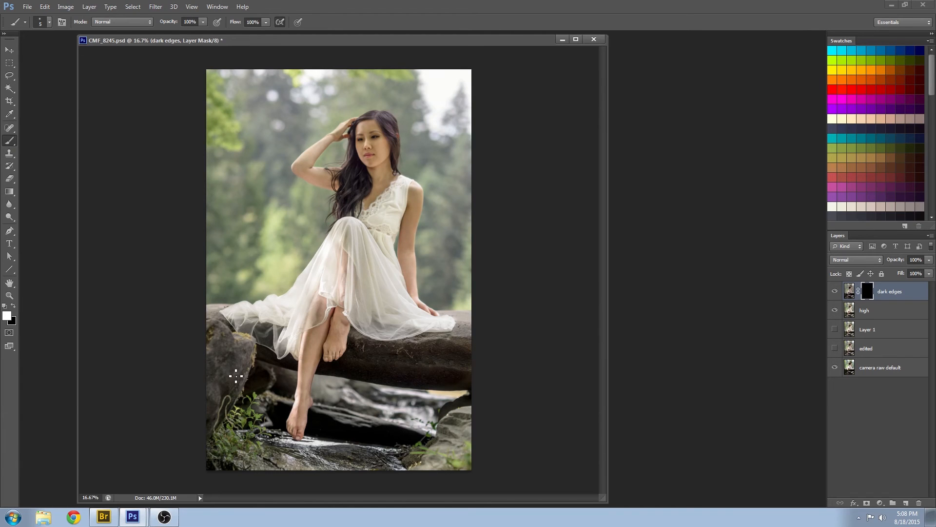
key(bracketright)
key(bracketright)
key(bracketright)
key(bracketright)
key(bracketright)
key(bracketright)
key(bracketright)
key(bracketright)
key(bracketright)
key(bracketright)
key(bracketright)
key(bracketright)
key(bracketright)
key(bracketright)
key(bracketright)
key(bracketright)
mouse_move(204, 387)
mouse_down()
mouse_move(210, 410)
mouse_move(204, 332)
mouse_up()
key(bracketleft)
key(bracketleft)
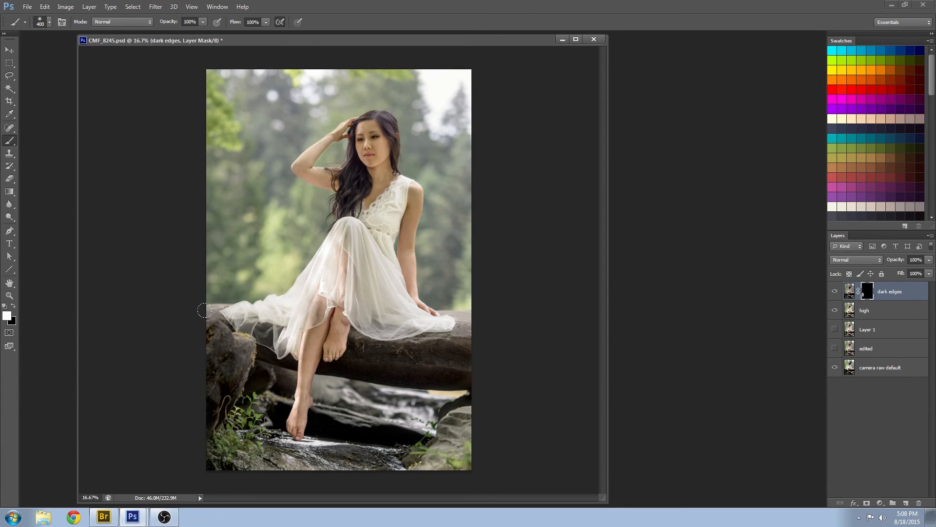
- Extend the white mask painting over the shrub, the stream and the rocks along the photo's lower edge
mouse_move(204, 402)
mouse_down()
mouse_move(220, 456)
mouse_move(256, 439)
mouse_move(293, 455)
mouse_move(338, 427)
mouse_up()
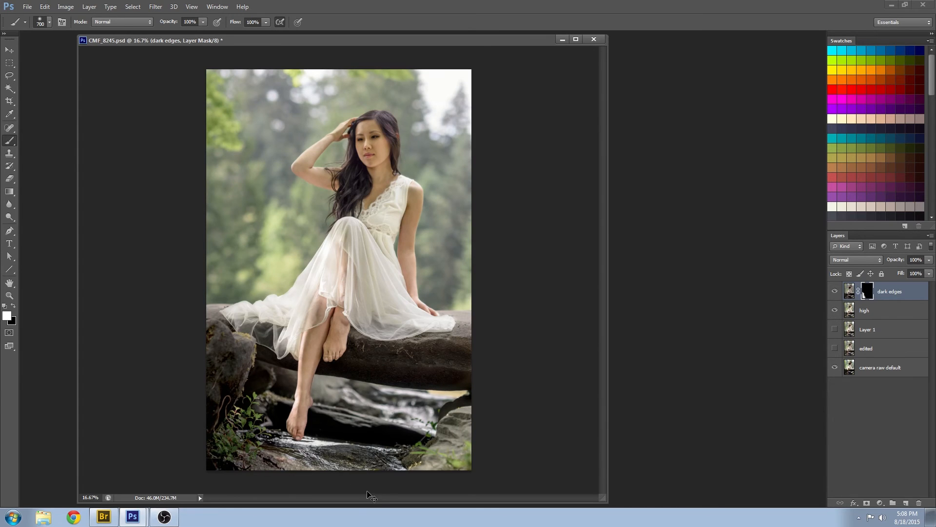
mouse_move(205, 376)
mouse_down()
mouse_move(264, 454)
mouse_move(341, 461)
mouse_move(404, 448)
mouse_move(433, 429)
mouse_move(341, 419)
mouse_move(390, 395)
mouse_move(486, 397)
mouse_up()
- Show the mask overlay and paint the missed patches of stream and rock around the hanging foot
key(backslash)
key(bracketleft)
key(bracketleft)
mouse_move(335, 432)
mouse_down()
mouse_move(319, 413)
mouse_move(334, 383)
mouse_up()
key(bracketright)
mouse_move(256, 404)
mouse_down()
mouse_move(273, 415)
mouse_move(290, 380)
mouse_move(249, 373)
mouse_move(239, 392)
mouse_up()
key(bracketright)
key(bracketright)
key(bracketright)
key(bracketright)
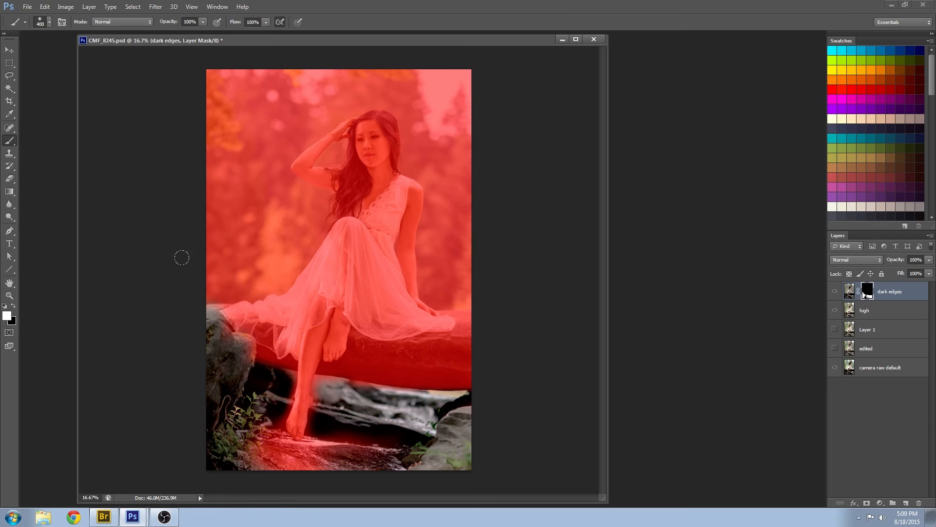
- Paint the log's far end into the mask, hide the overlay, and refine the log and leg edges with black
mouse_move(467, 337)
mouse_down()
mouse_move(430, 381)
mouse_move(380, 366)
mouse_move(455, 360)
mouse_move(471, 310)
mouse_up()
key(backslash)
key(x)
drag(454, 376, 449, 351)
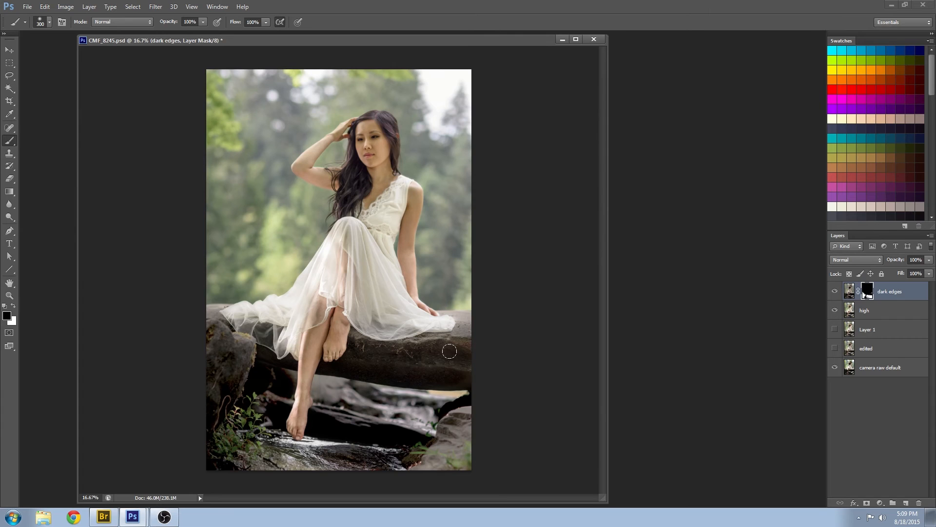
mouse_move(285, 371)
mouse_down()
mouse_move(249, 369)
mouse_move(282, 390)
mouse_up()
key(bracketright)
key(bracketright)
key(bracketright)
key(bracketright)
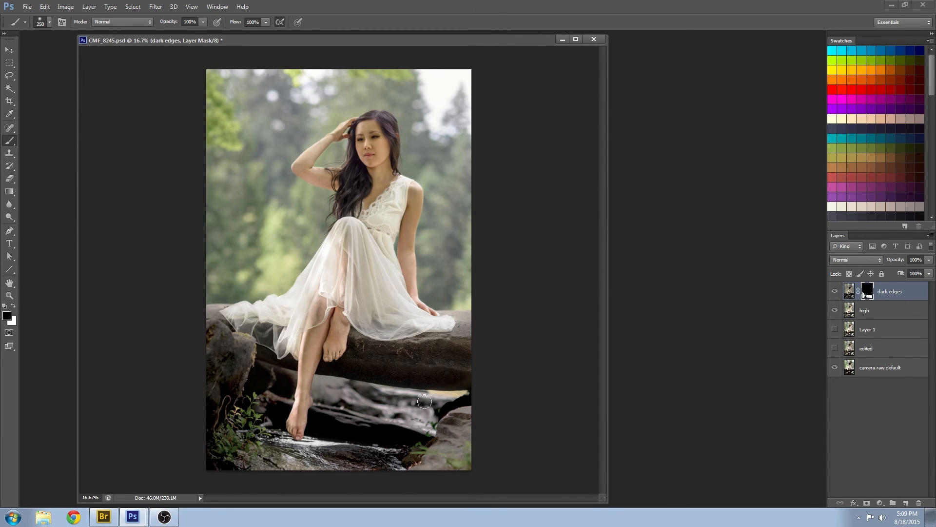
- Compare the image with and without the dark edges layer, and merge it down into the high layer
click(835, 292)
click(835, 292)
key(ctrl+e)
- Recolour the reddish leaves and stems of the shrub by the rock with sampled greens in the brush's Color mode
key(j)
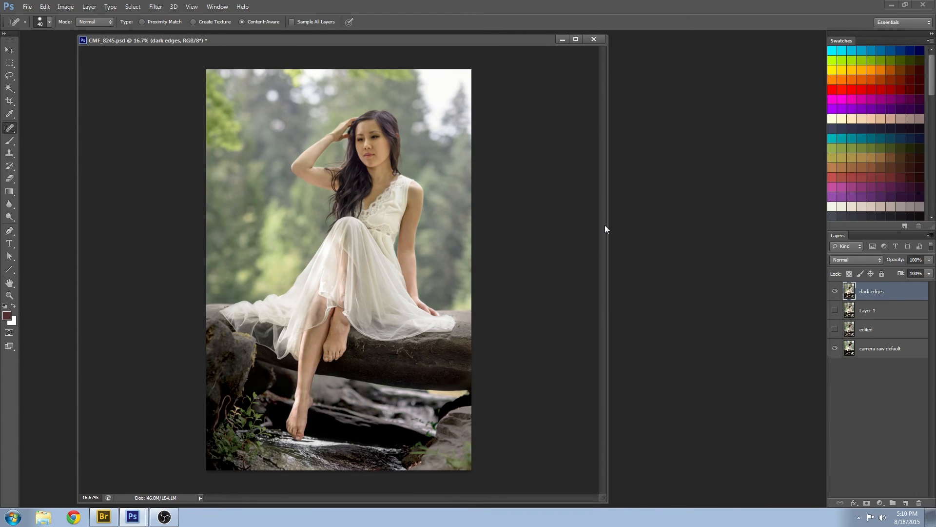
click(10, 295)
drag(254, 394, 321, 378)
key(b)
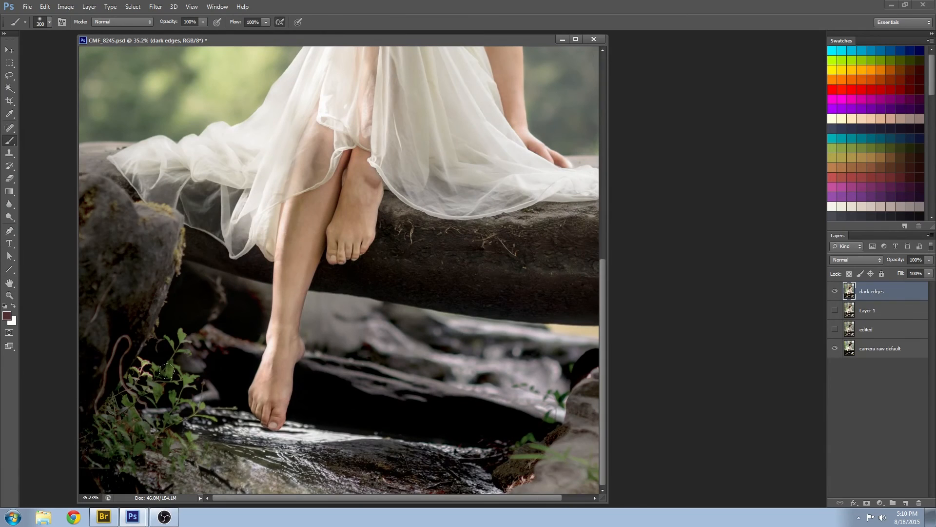
alt+click(140, 363)
key(shift+alt+c)
key(bracketleft)
key(bracketleft)
key(bracketleft)
alt+click(168, 361)
key(shift+alt+n)
key(j)
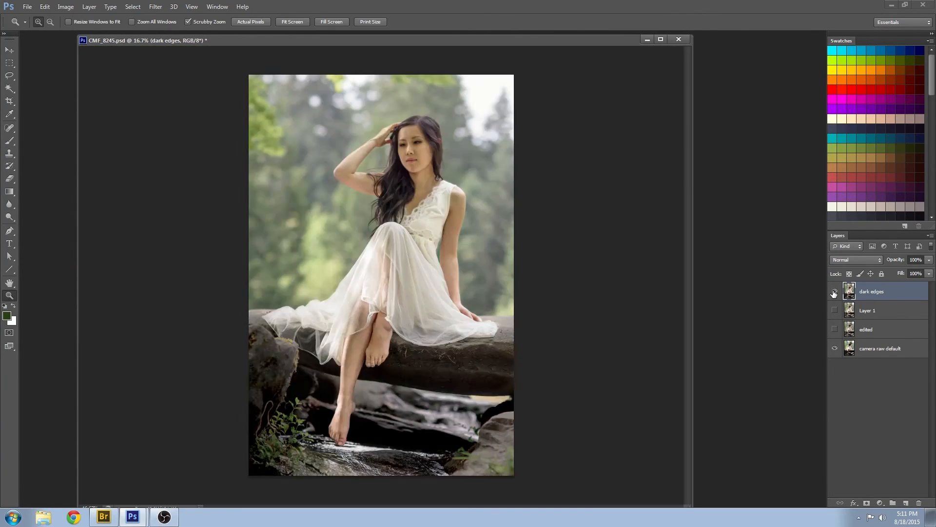
- Merge the dark edges layer with Layer 1 and compare the retouch with the original before and after merging
click(834, 293)
click(834, 293)
click(835, 292)
click(834, 292)
click(834, 292)
click(834, 293)
shift+click(889, 312)
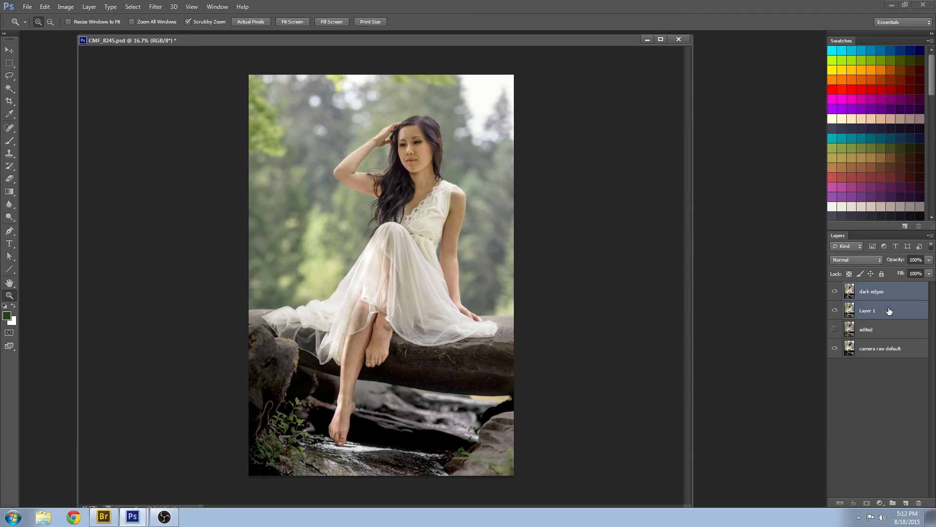
key(ctrl+e)
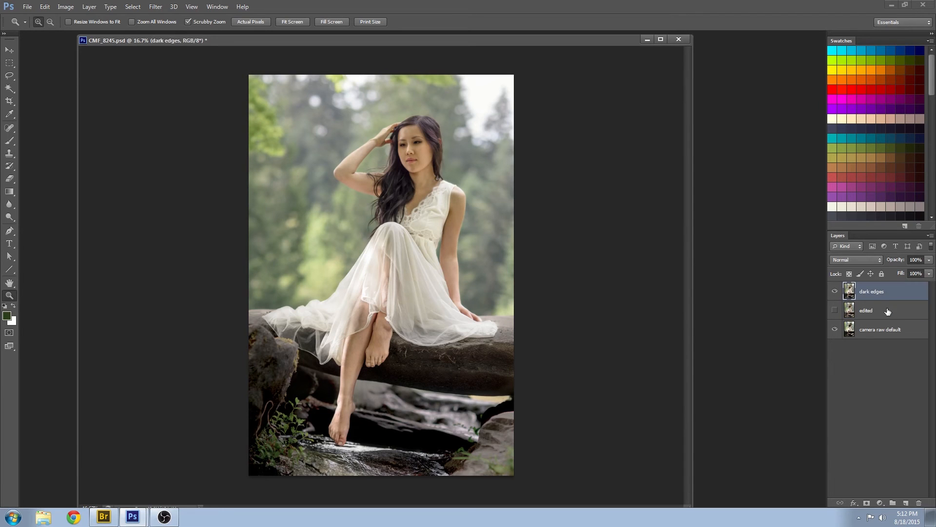
click(835, 291)
click(834, 292)
click(835, 291)
click(835, 291)
- Set the brush to Color mode with a pale pink and a smaller size for tinting details around the eyes
drag(487, 156, 500, 209)
mouse_move(294, 233)
mouse_down()
mouse_move(395, 250)
mouse_move(379, 245)
mouse_move(374, 266)
mouse_up()
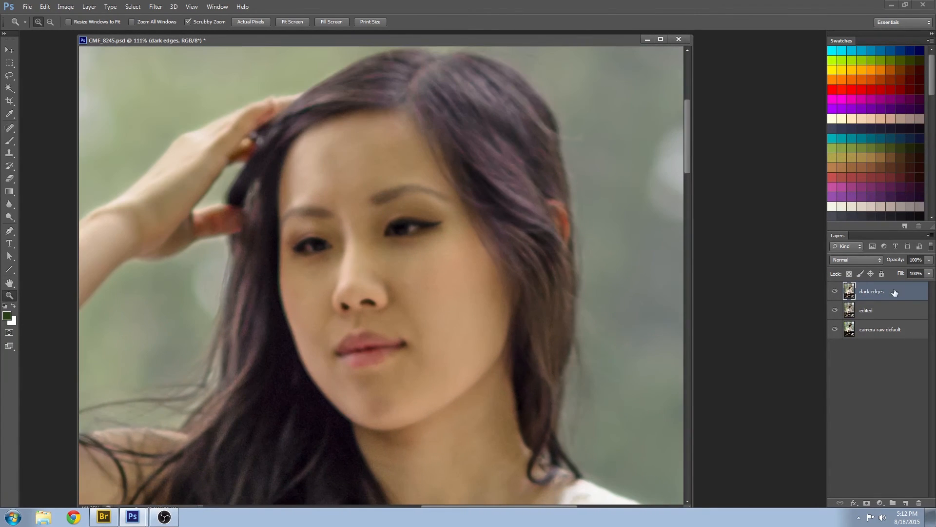
click(10, 141)
click(121, 21)
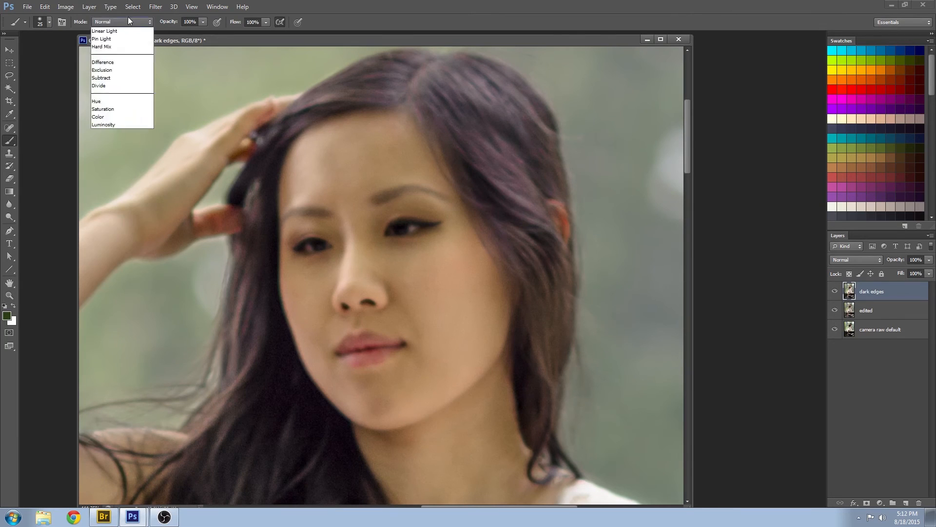
click(108, 281)
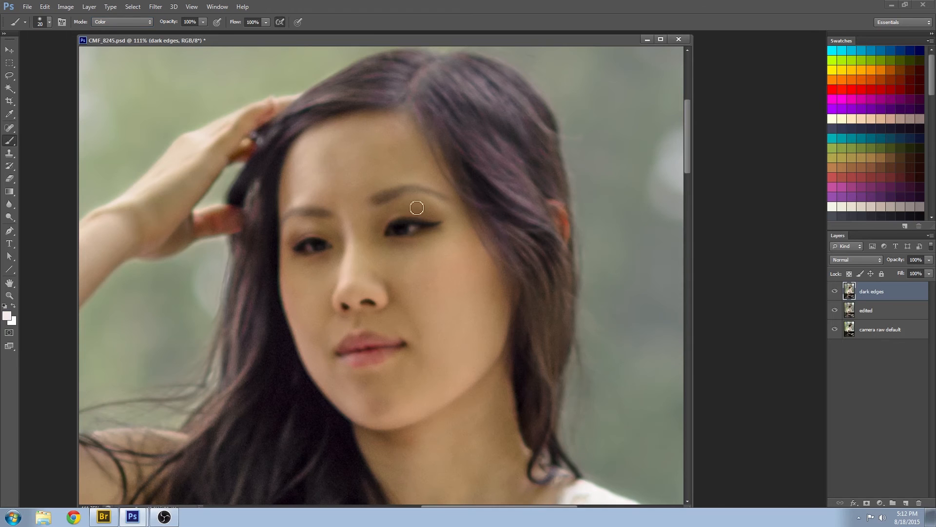
key(bracketleft)
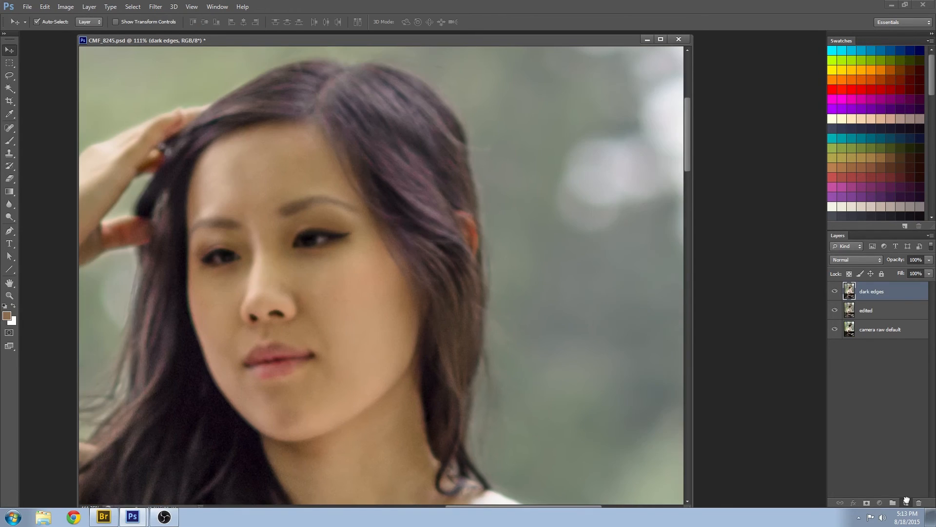
- Duplicate the dark edges layer, apply Levels with black input 5 and white input 205 to the copy, and compare
drag(891, 497, 906, 502)
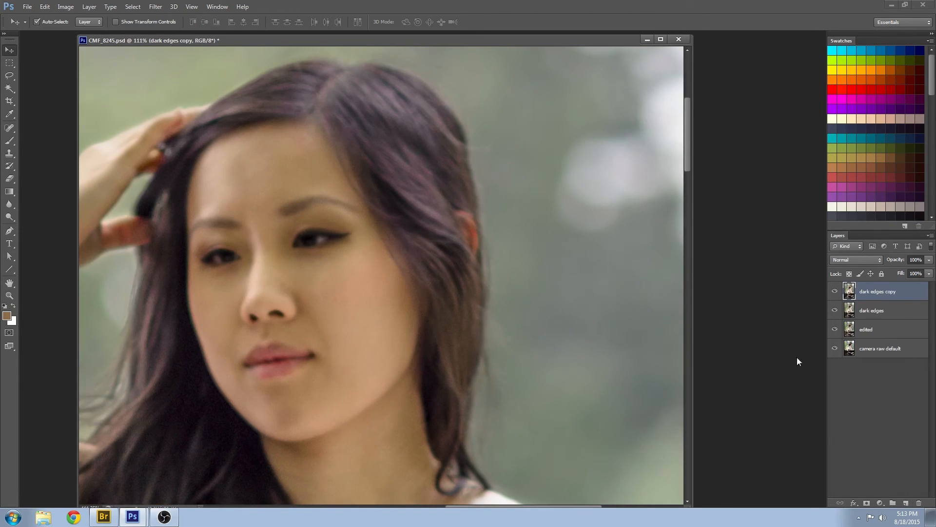
click(65, 6)
mouse_move(83, 30)
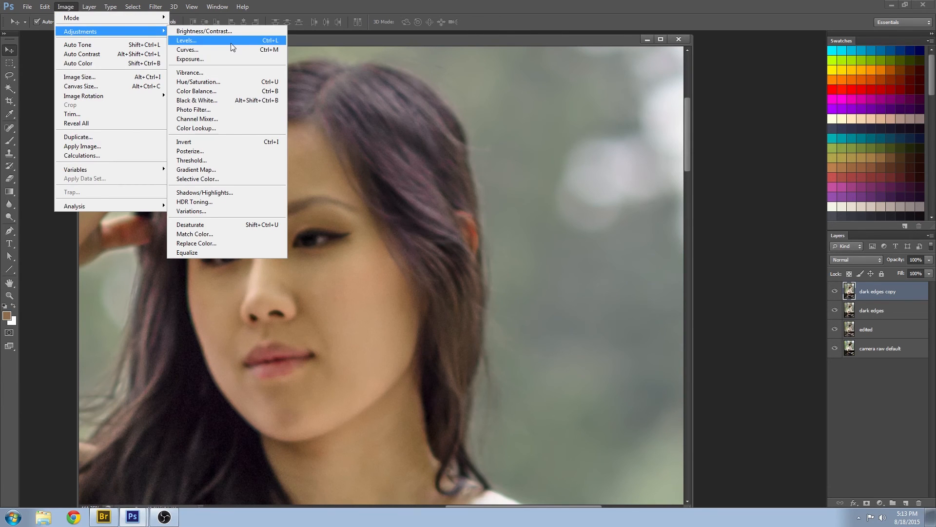
click(234, 43)
drag(642, 284, 483, 173)
drag(551, 273, 427, 272)
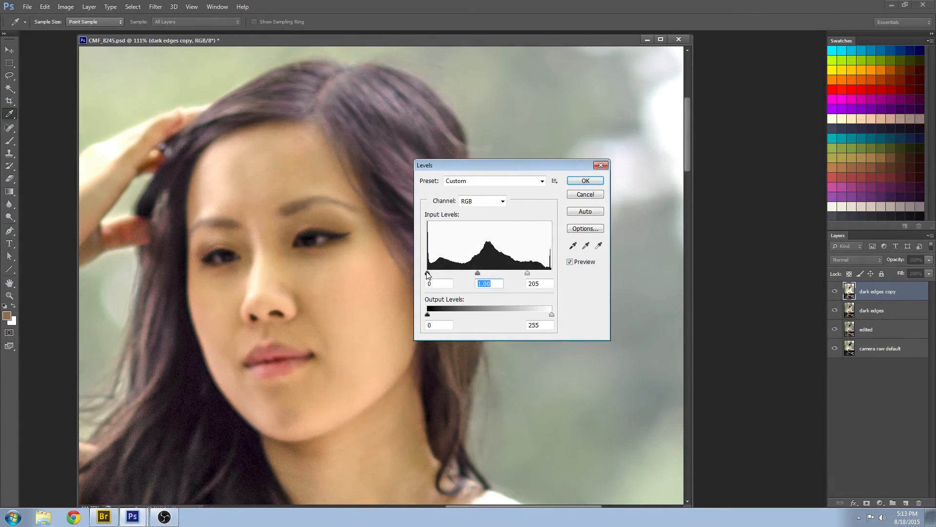
click(431, 275)
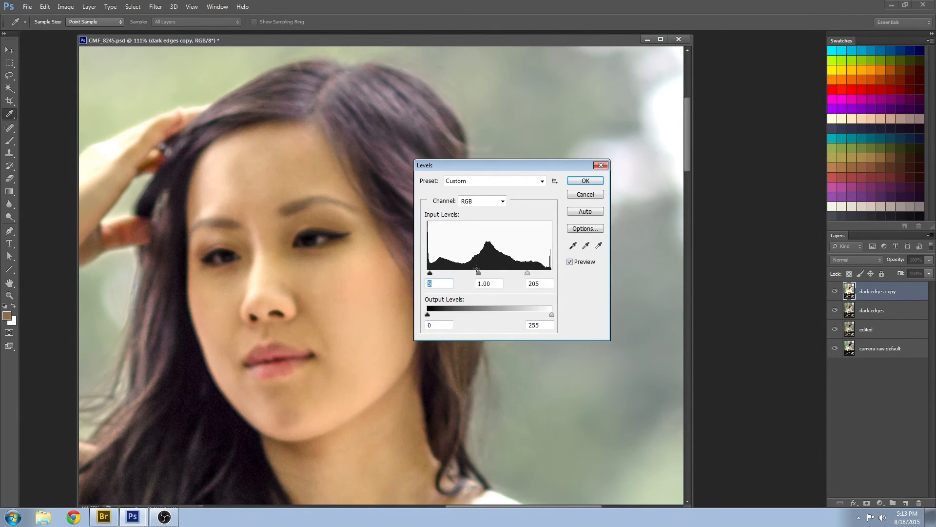
click(585, 180)
click(833, 291)
click(833, 292)
- Set the Dodge tool to the Midtones range and adjust its brush to a small size for the eye highlights
click(9, 295)
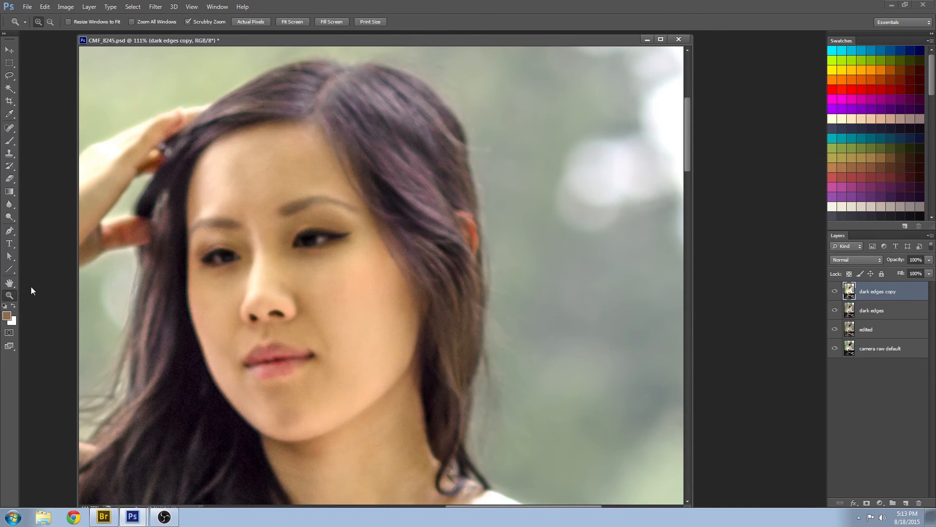
drag(245, 202, 278, 229)
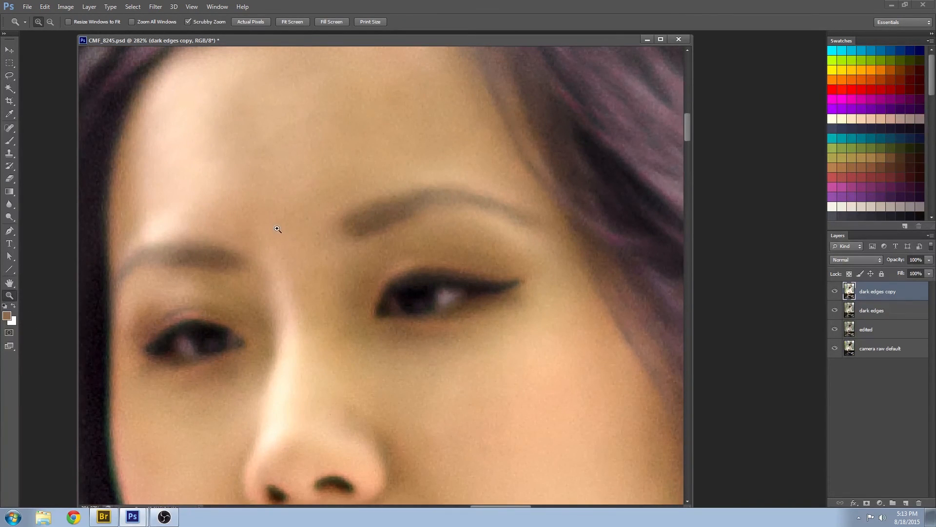
click(10, 217)
click(41, 218)
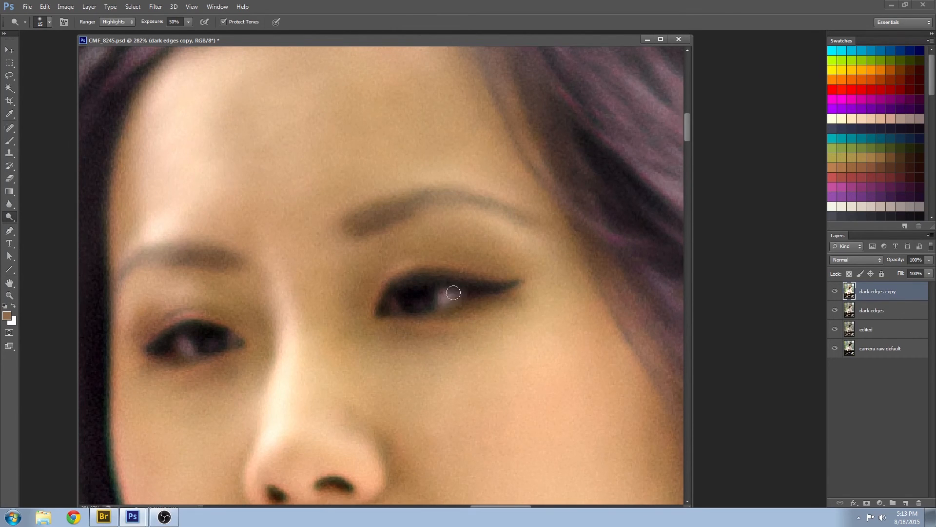
key(bracketleft)
key(bracketleft)
key(bracketleft)
key(bracketleft)
key(bracketleft)
key(bracketright)
key(alt+shift+m)
key(bracketleft)
key(bracketleft)
key(bracketright)
key(bracketright)
key(bracketright)
- Add a layer mask to the dark edges copy layer and fill the mask with black
double_click(9, 296)
alt+click(474, 257)
alt+click(474, 257)
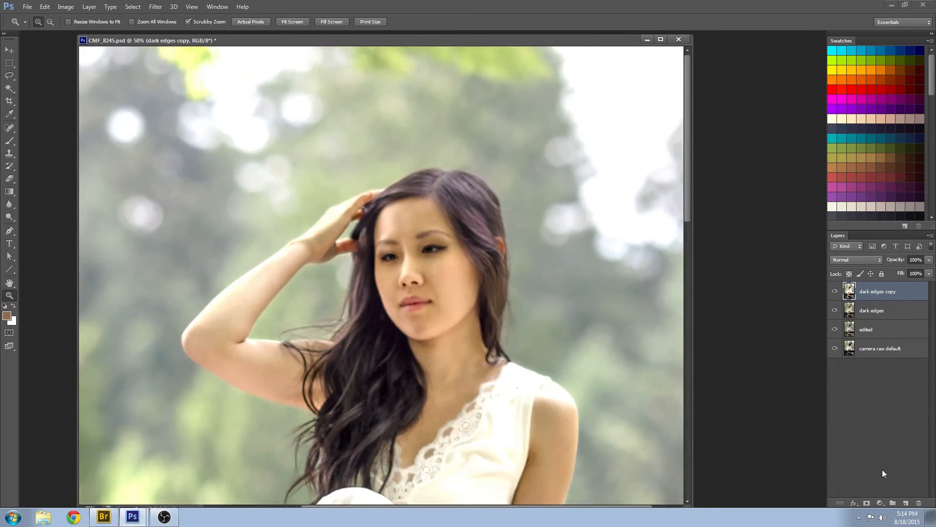
click(867, 502)
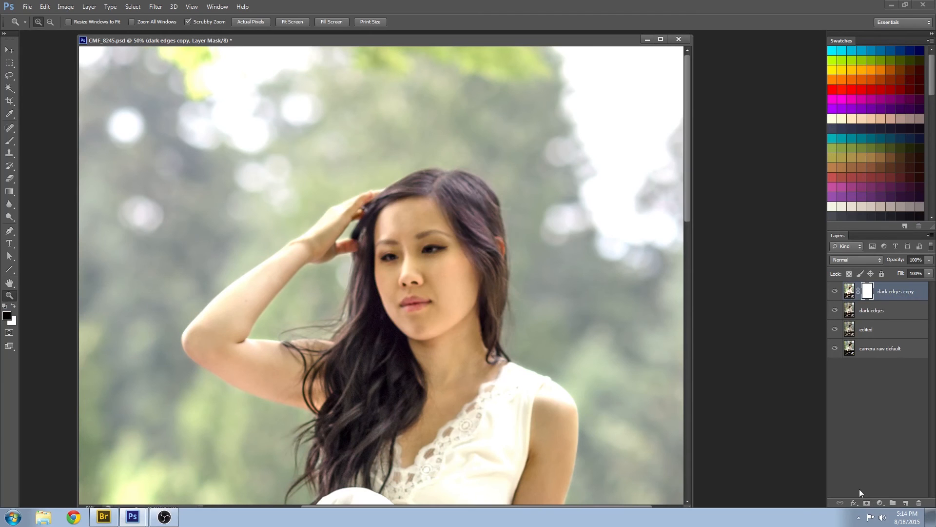
key(shift+F5)
click(508, 152)
- Paint white on the mask with a slightly enlarged brush to reveal the brightening over the subject's left eye
key(z)
click(464, 212)
click(438, 227)
click(430, 239)
click(424, 251)
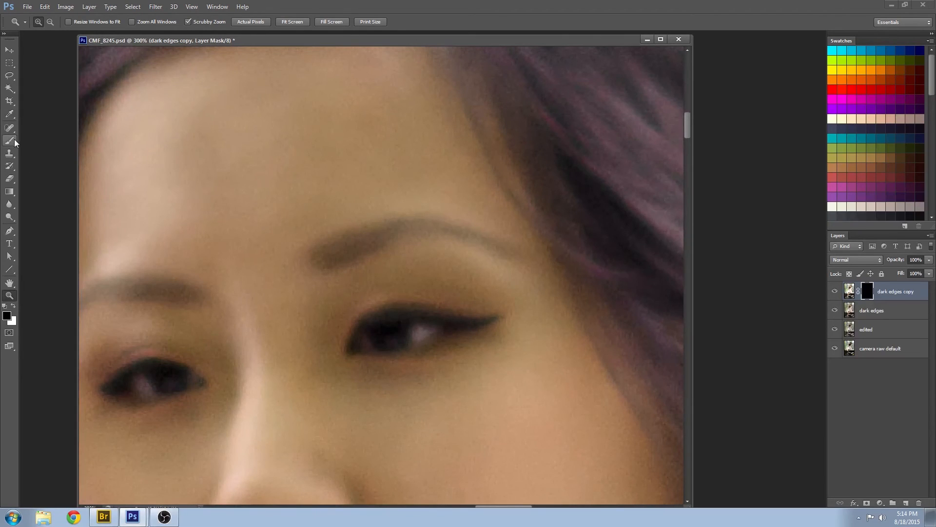
click(15, 141)
key(bracketright)
key(bracketright)
click(13, 306)
mouse_move(358, 330)
mouse_down()
mouse_move(378, 317)
mouse_move(366, 346)
mouse_move(416, 316)
mouse_move(433, 333)
mouse_up()
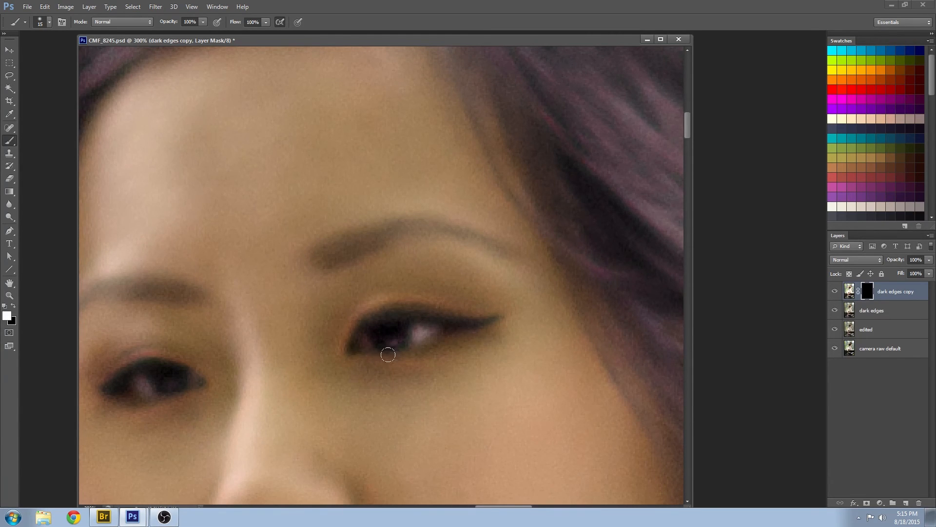
- Paint white on the same mask to reveal the brightening over the subject's right eye
key(v)
mouse_move(430, 410)
mouse_down()
mouse_move(580, 353)
mouse_move(586, 364)
mouse_up()
click(248, 342)
click(9, 140)
click(867, 291)
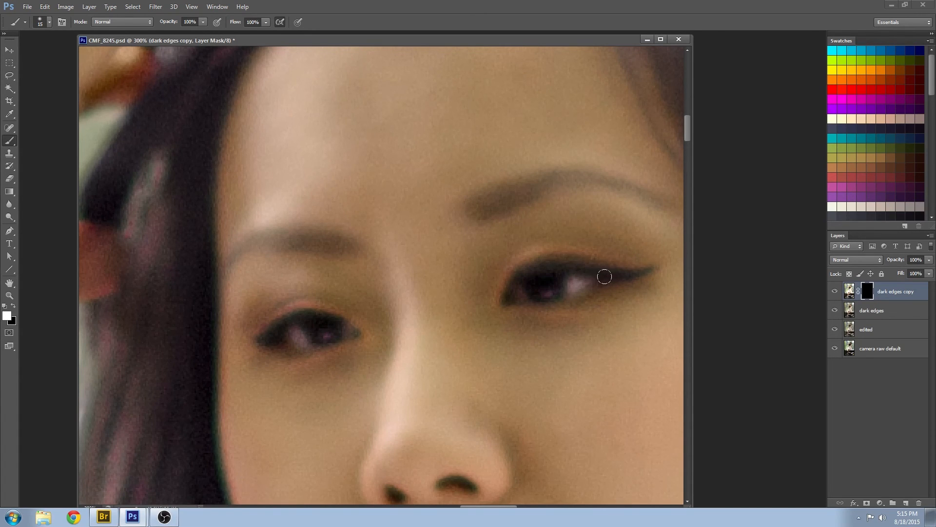
drag(258, 342, 271, 343)
- Compare the image with and without the eye brightening and set the dark edges copy layer's opacity to 70%
mouse_move(928, 270)
mouse_down()
mouse_move(897, 269)
mouse_move(916, 271)
mouse_up()
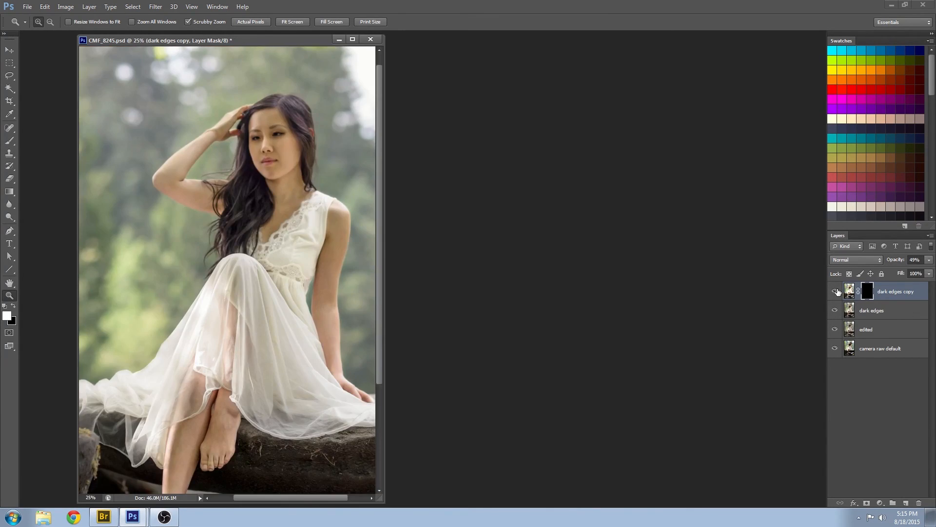
click(835, 292)
click(835, 291)
click(835, 291)
click(835, 291)
click(929, 259)
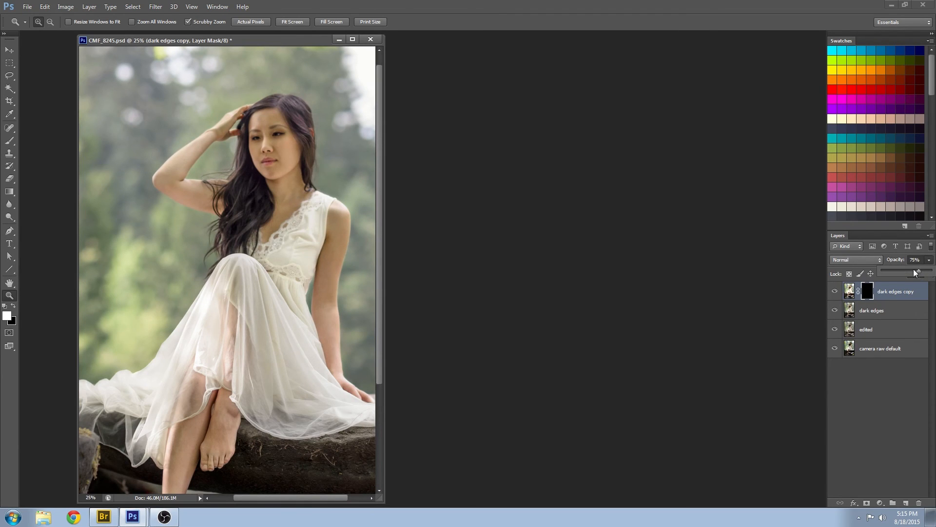
drag(923, 271, 916, 271)
key(Return)
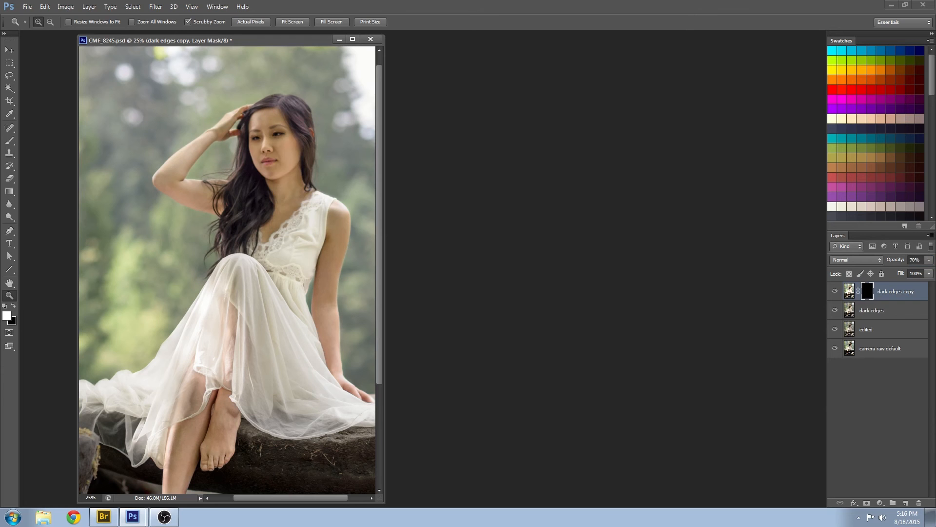
- Soften the eye mask's edges with a Gaussian Blur of 9.8 pixels, checking it with the red mask overlay
drag(285, 121, 358, 229)
drag(205, 310, 289, 388)
drag(385, 334, 501, 353)
key(backslash)
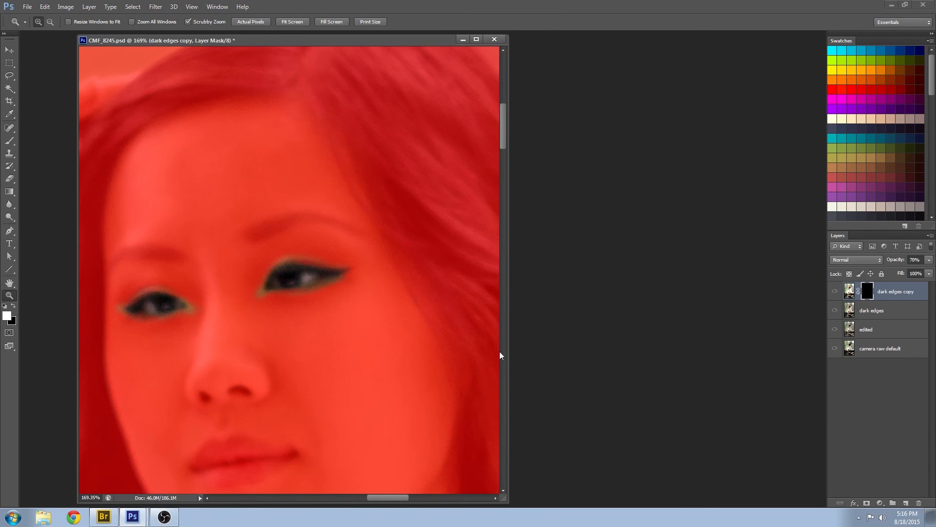
click(156, 7)
mouse_move(204, 104)
click(307, 174)
drag(698, 321, 708, 322)
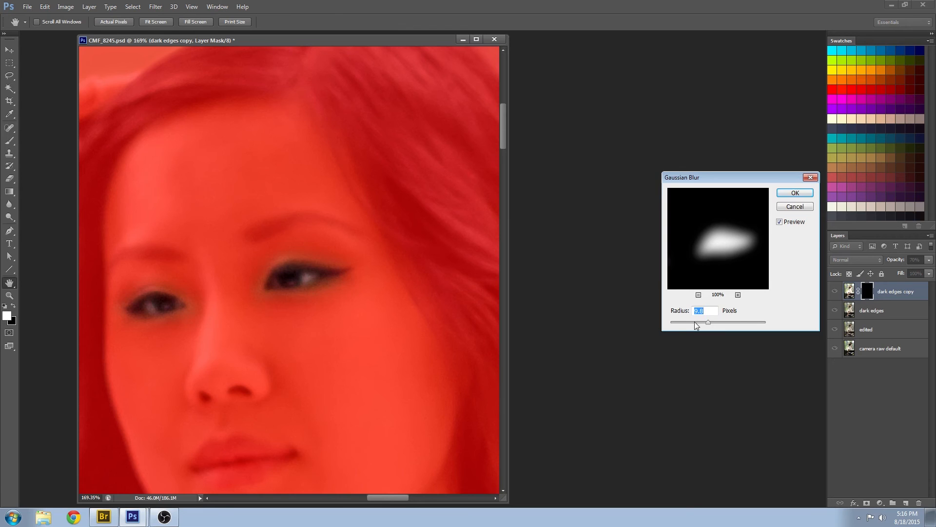
click(795, 193)
key(backslash)
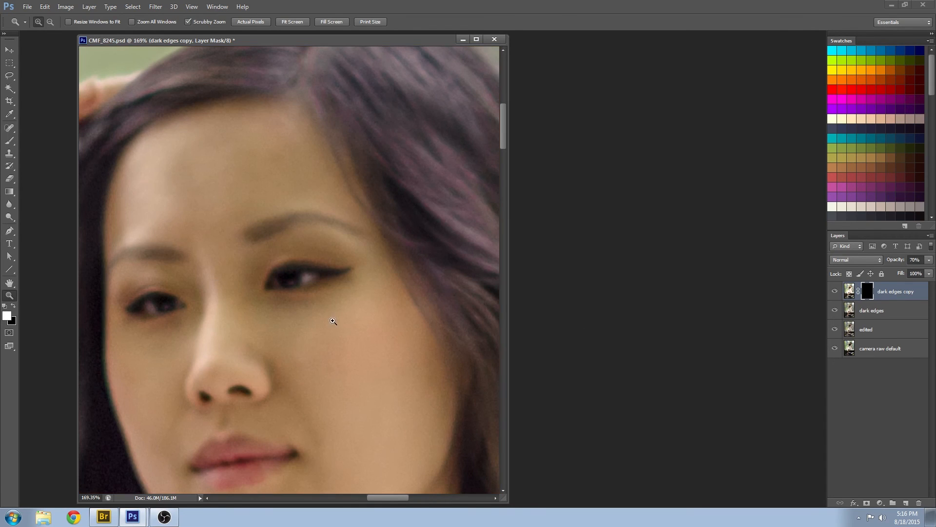
- Set up a slightly larger black brush for trimming the eye mask
key(b)
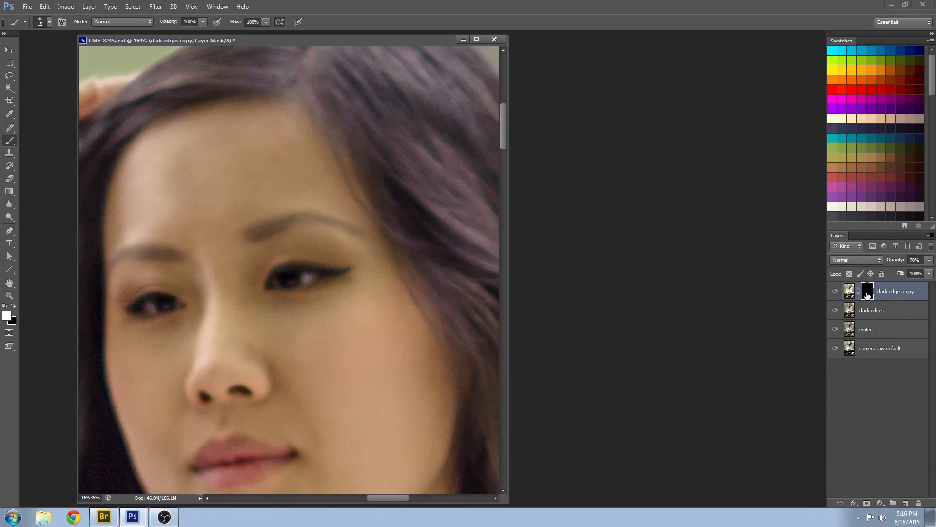
click(13, 306)
key(bracketright)
- Merge the dark edges copy layer with the dark edges layer and compare the result with the edited layer
click(9, 295)
alt+click(402, 300)
alt+click(407, 301)
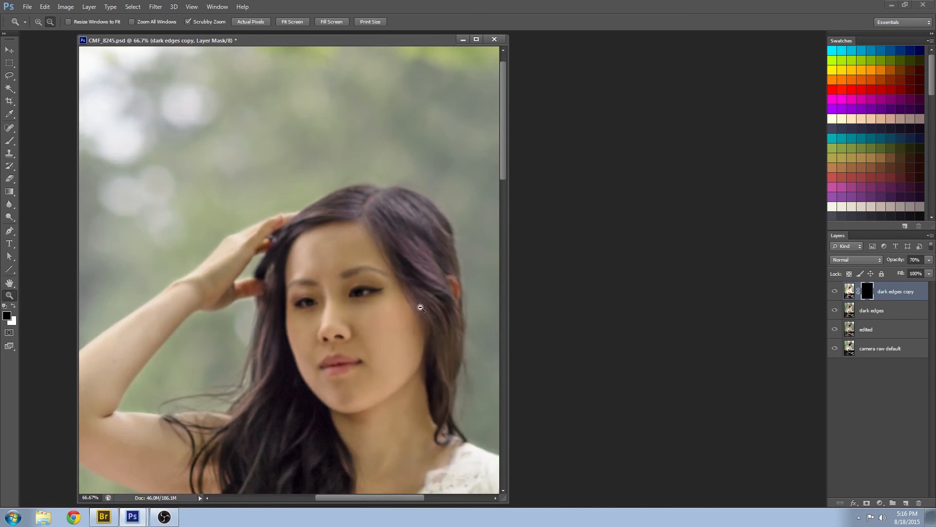
alt+click(432, 327)
alt+click(438, 352)
alt+click(437, 353)
alt+click(436, 350)
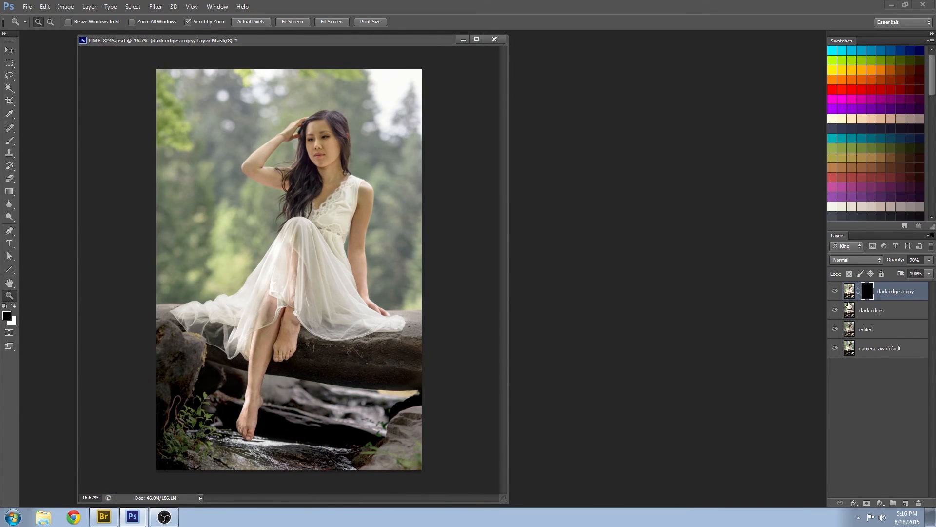
shift+click(892, 312)
key(ctrl+e)
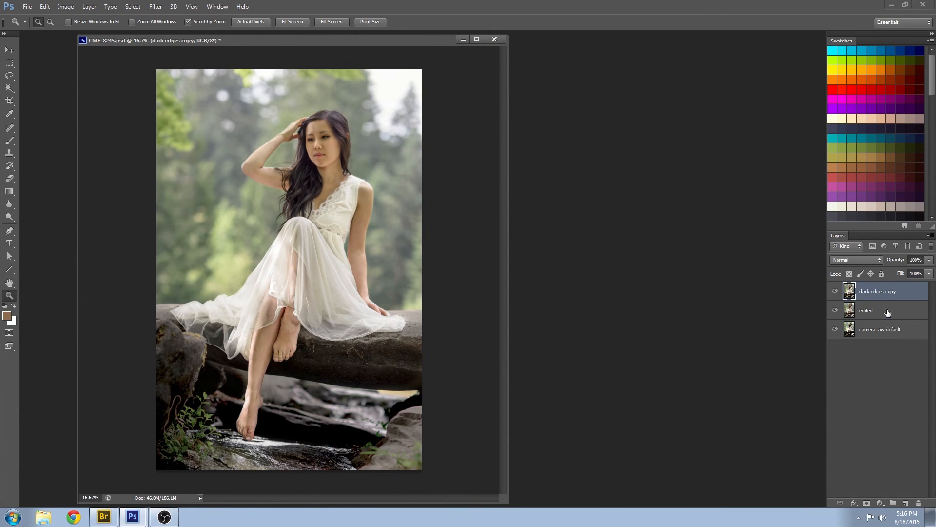
click(835, 292)
click(835, 292)
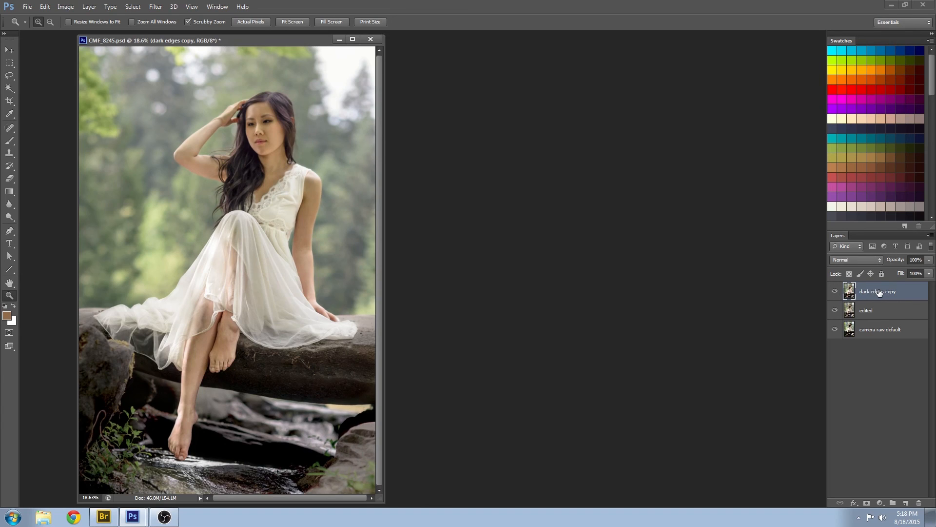
- Duplicate the merged dark edges copy layer and name the duplicate "sharpen"
drag(879, 293, 905, 502)
double_click(873, 292)
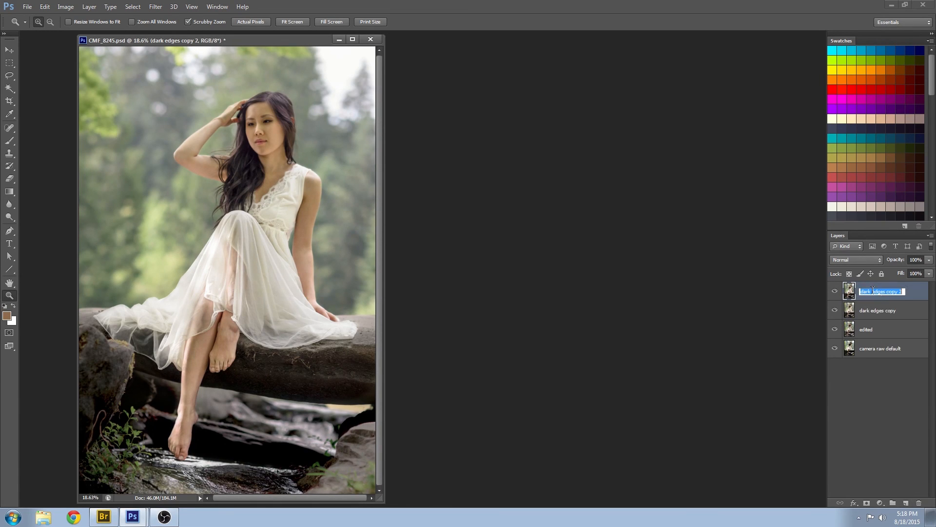
text(sharpen)
key(Return)
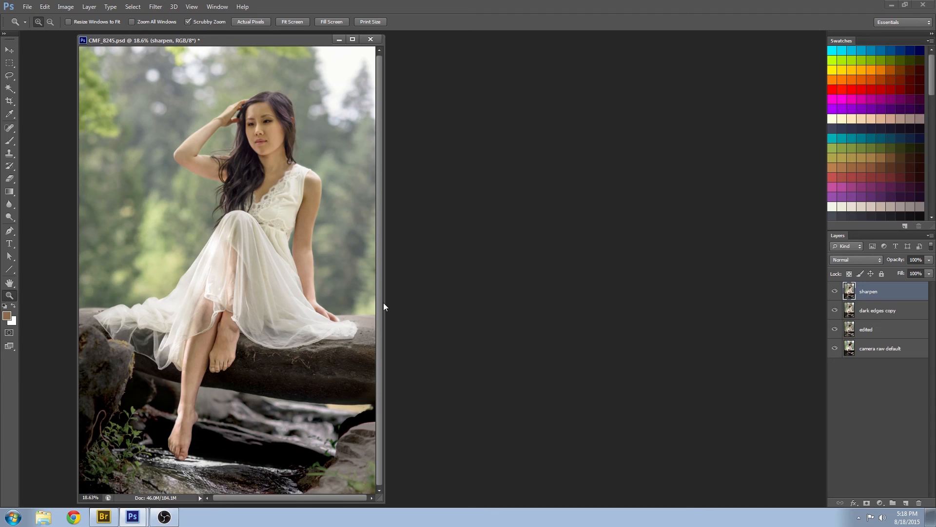
- Desaturate the sharpen layer to black and white
drag(384, 306, 482, 312)
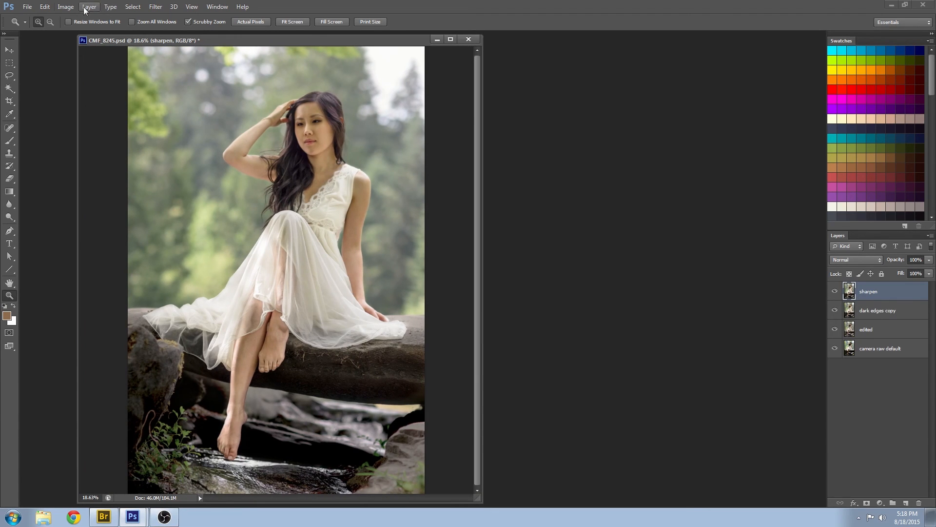
click(66, 7)
click(227, 223)
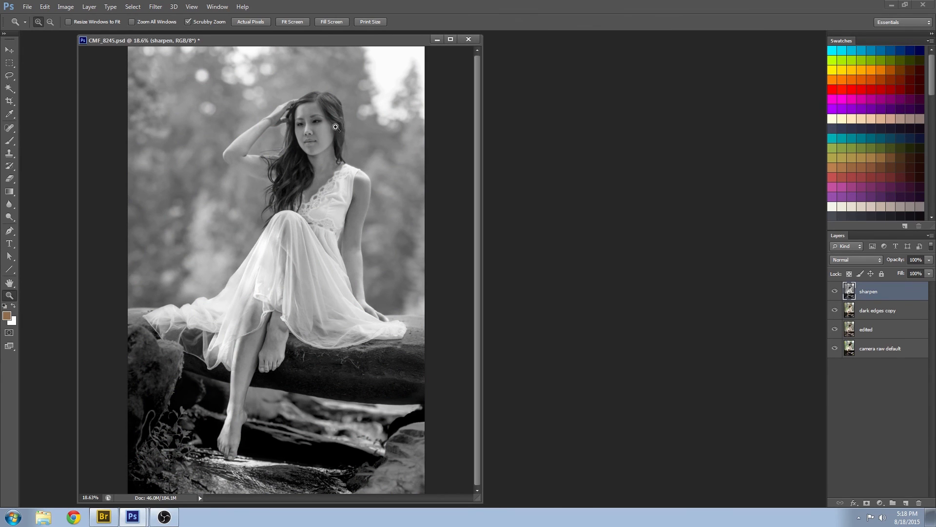
- Apply the High Pass filter to the sharpen layer, trying several radii and settling on 4.5 pixels
click(324, 119)
click(324, 118)
click(156, 7)
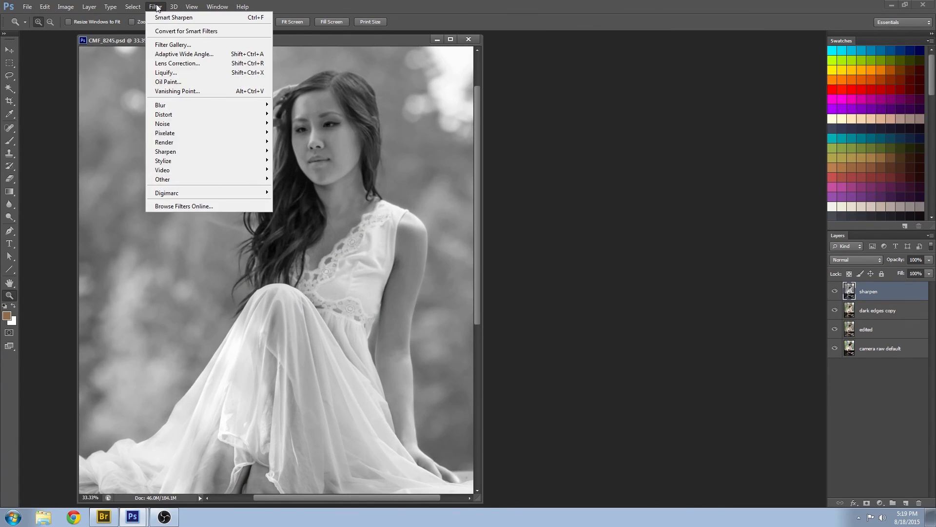
mouse_move(244, 179)
click(295, 189)
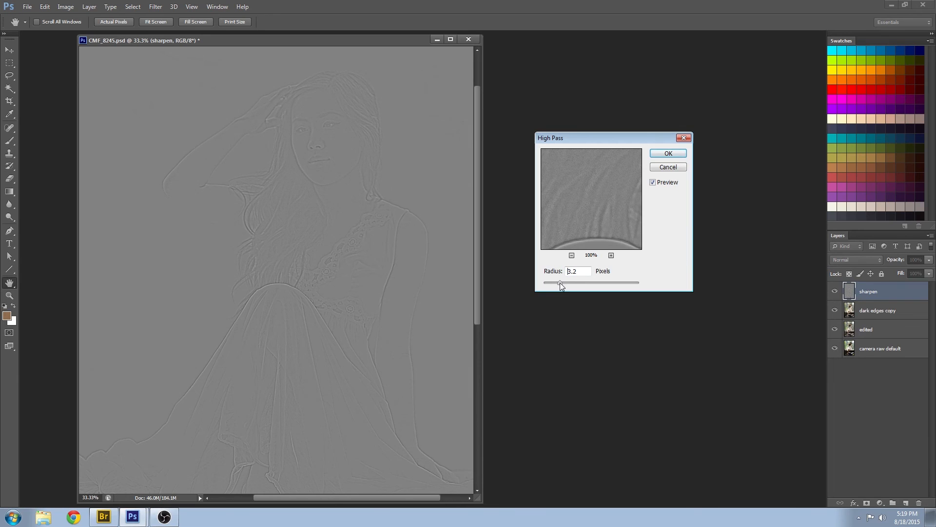
drag(580, 281, 609, 280)
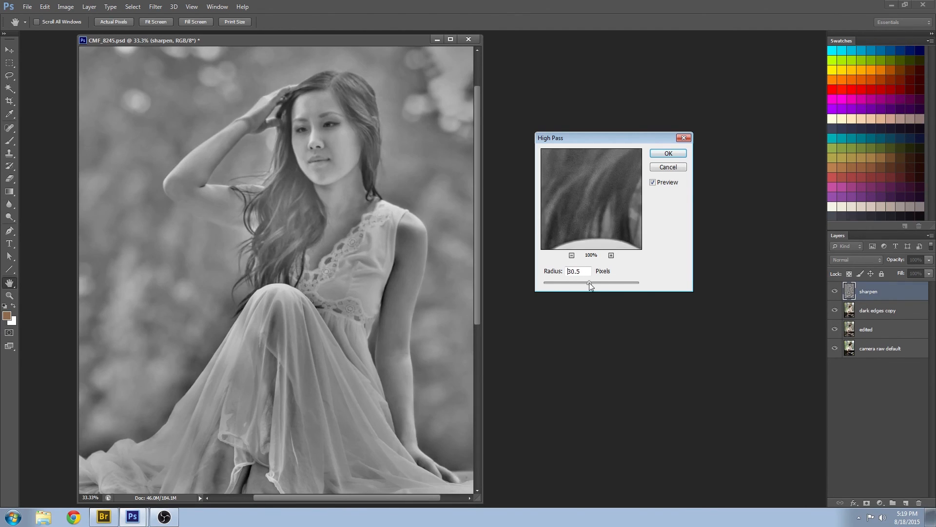
drag(589, 282, 554, 283)
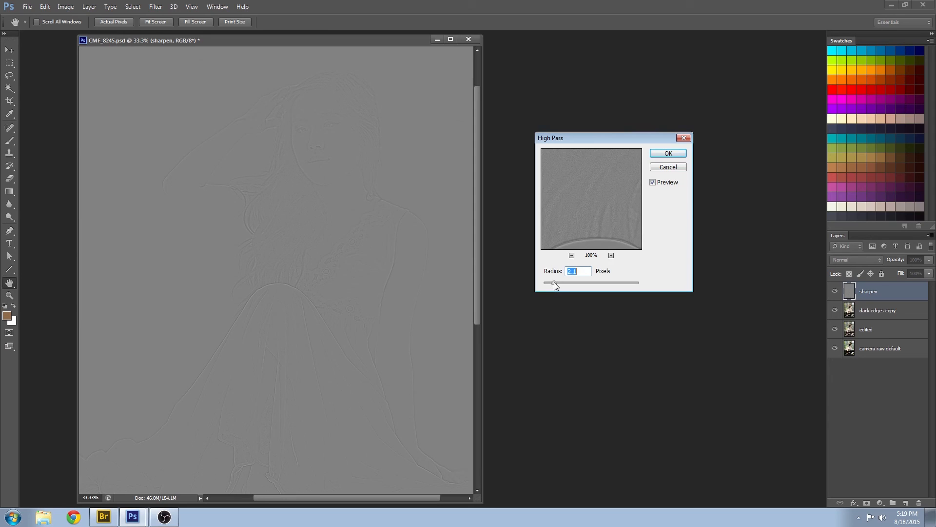
drag(554, 282, 564, 281)
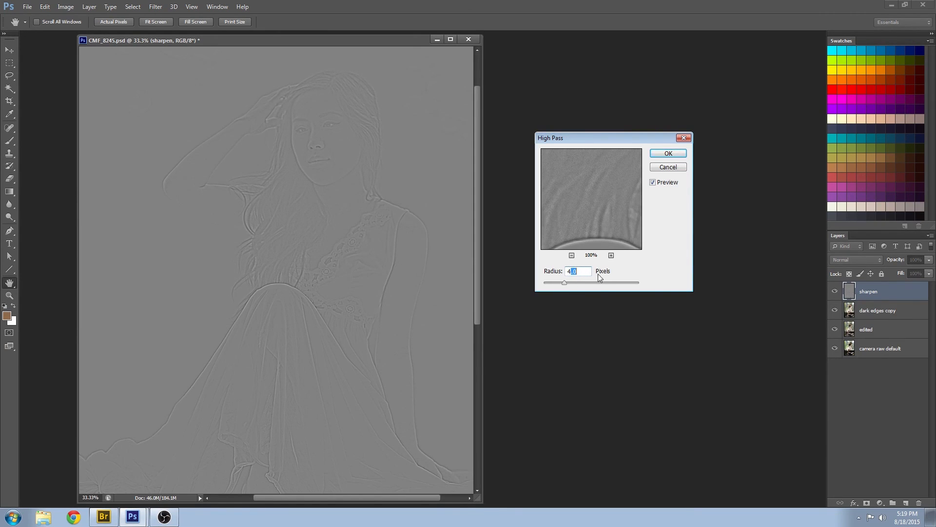
text(.5)
click(668, 153)
- Set the sharpen layer's blend mode to Overlay and compare the face with and without sharpening
key(z)
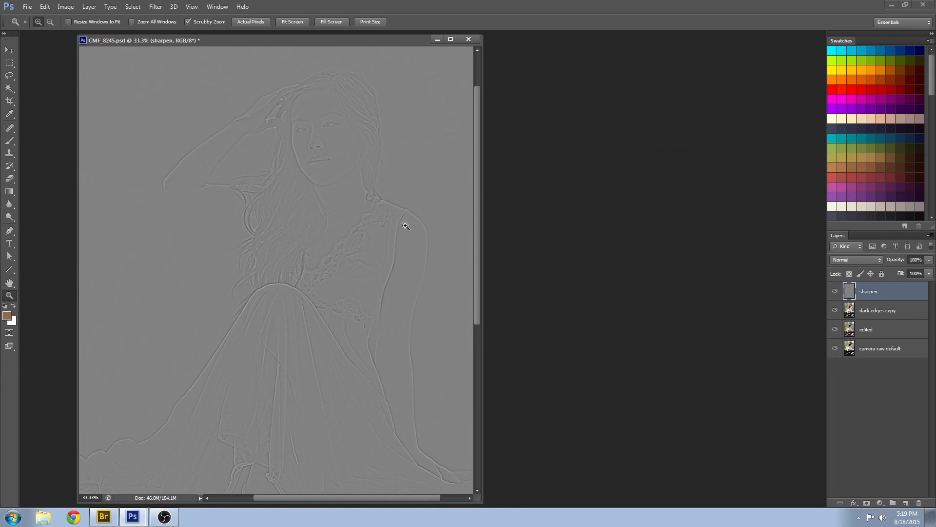
click(870, 259)
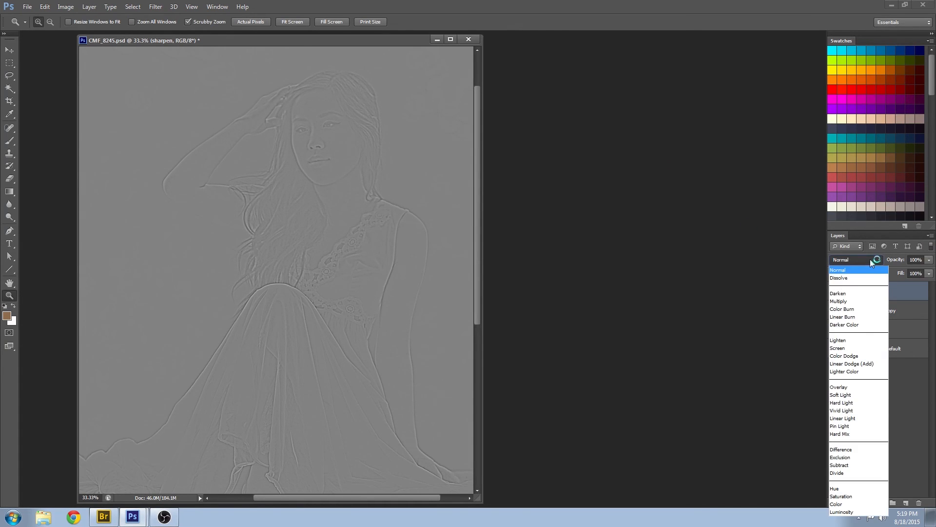
click(864, 389)
drag(307, 103, 737, 261)
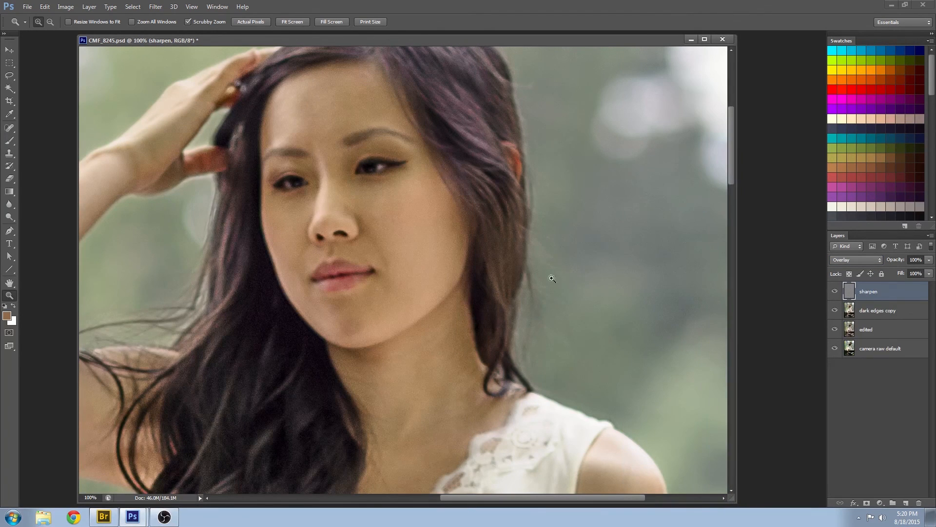
click(835, 291)
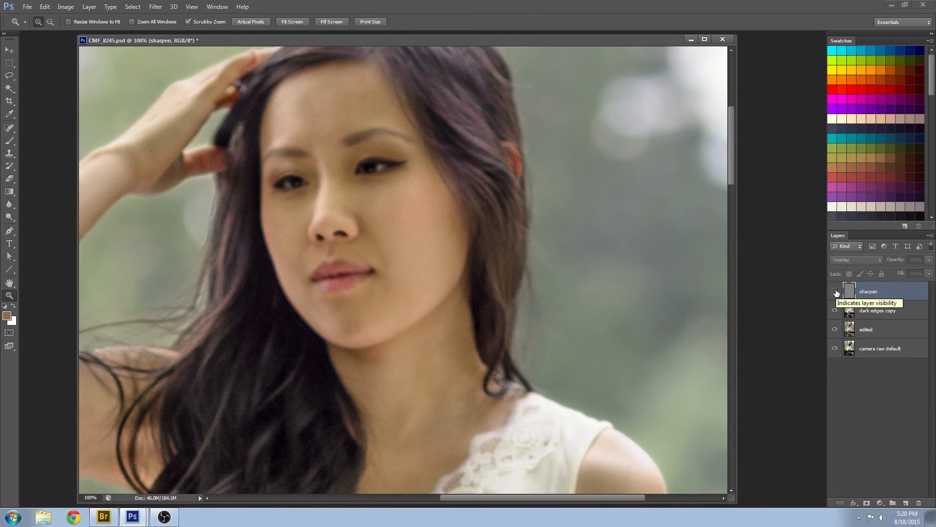
click(835, 292)
click(836, 292)
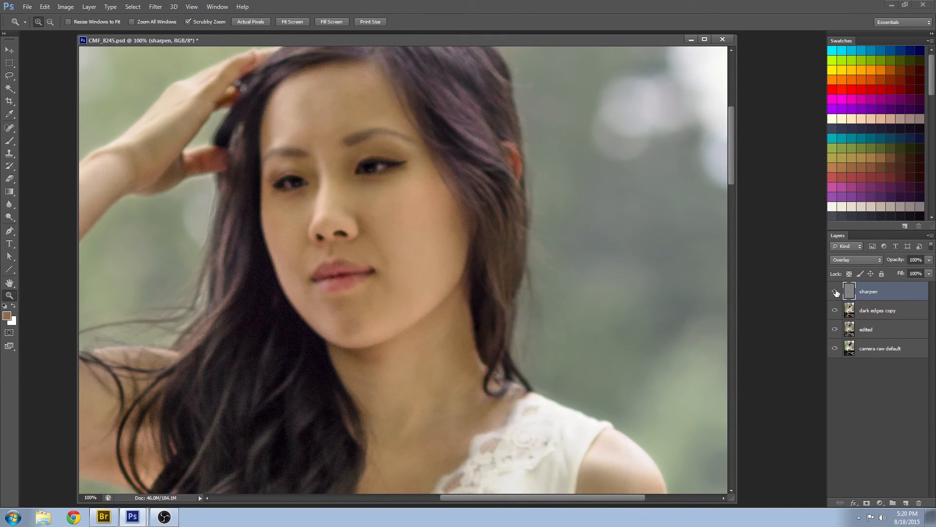
click(835, 291)
- Add a black-filled mask to the sharpen layer and ready a white brush for painting on it
key(ctrl+0)
click(867, 503)
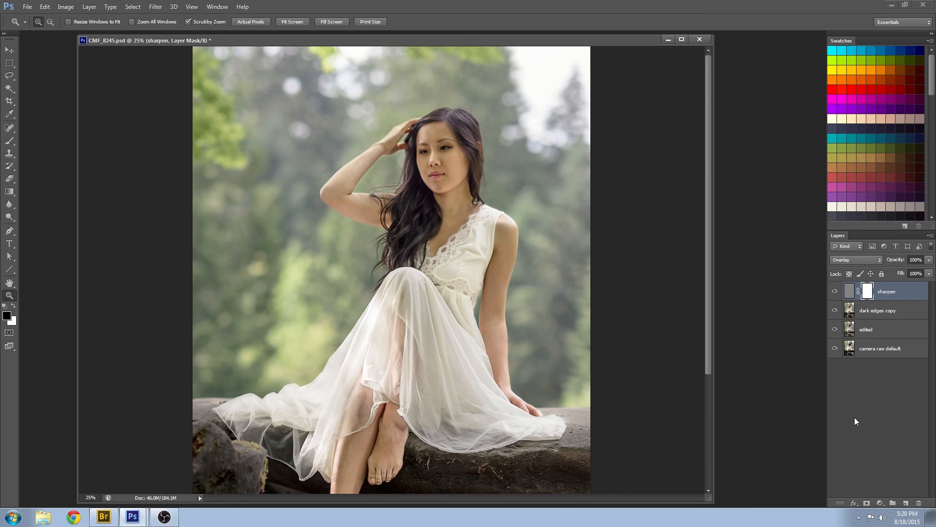
key(shift+F5)
click(517, 151)
click(11, 141)
click(15, 306)
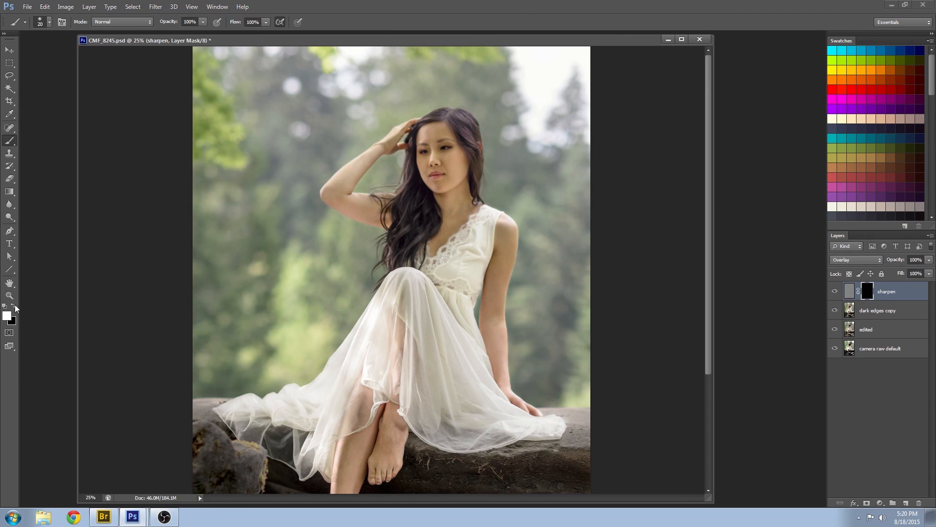
- Reveal sharpening on the eyes, lips and the long hair beside the face by painting white on the sharpen mask
click(10, 295)
drag(441, 99, 478, 145)
key(b)
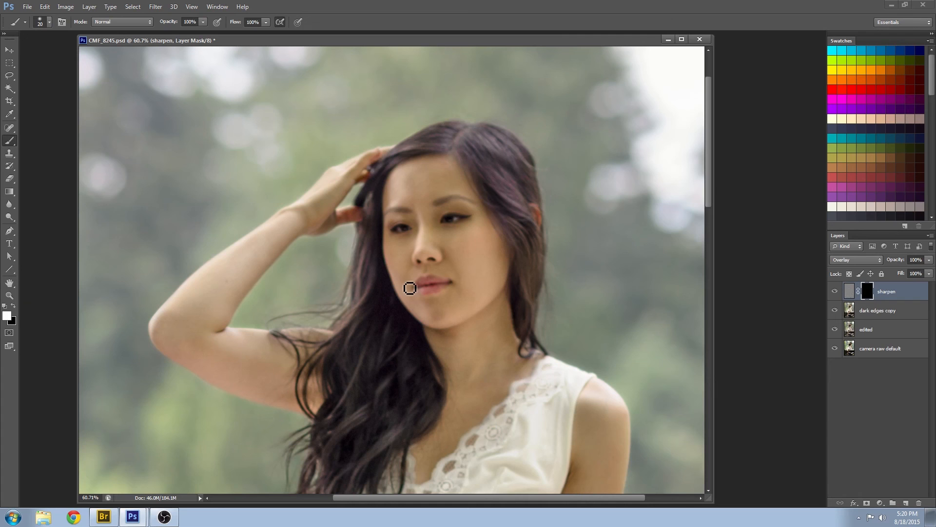
key(bracketright)
key(bracketright)
key(bracketleft)
key(bracketleft)
key(bracketright)
key(bracketright)
key(bracketright)
key(bracketright)
key(bracketright)
drag(436, 371, 372, 428)
drag(421, 412, 451, 320)
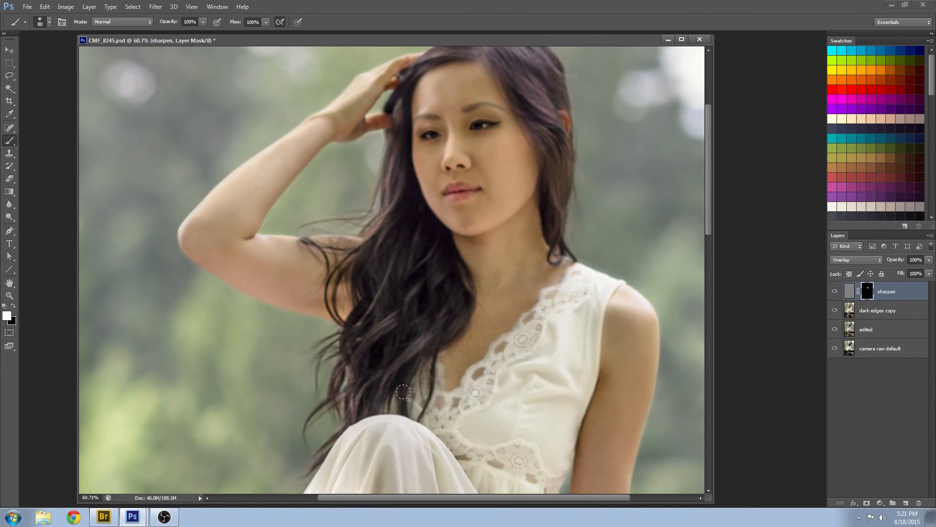
- Extend the white mask painting along the remaining hair, including the strands on the far side of the face and neck
key(bracketleft)
key(bracketleft)
key(bracketleft)
key(bracketleft)
key(bracketright)
key(bracketright)
key(bracketright)
key(bracketright)
drag(470, 252, 368, 420)
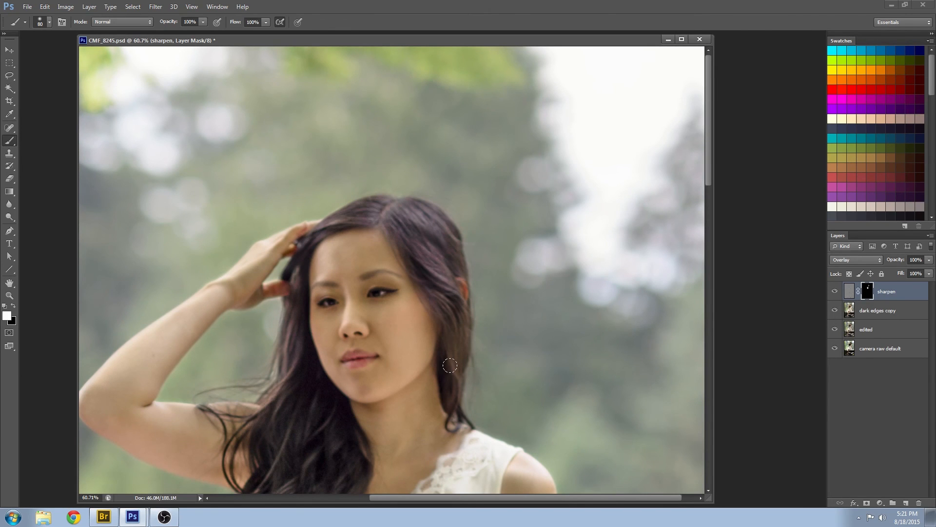
drag(452, 399, 423, 214)
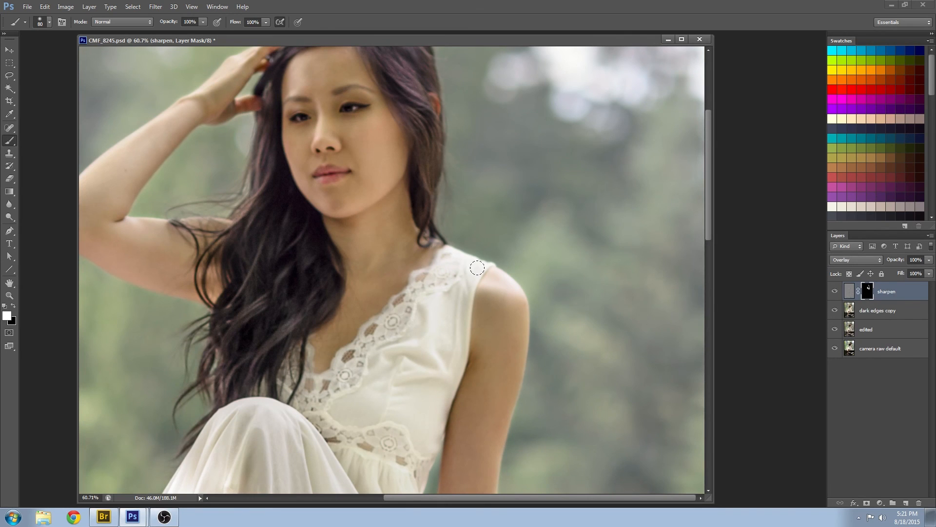
- Paint the sharpen mask white over the dress's lace neckline and skirt folds, using a 150-pixel brush for the skirt
drag(420, 442, 592, 239)
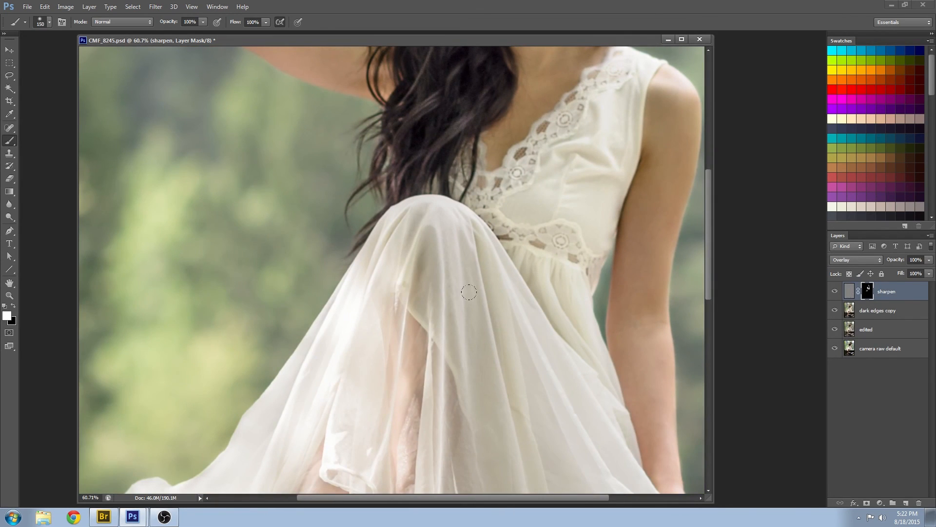
drag(321, 451, 390, 233)
drag(479, 153, 518, 320)
drag(621, 385, 362, 397)
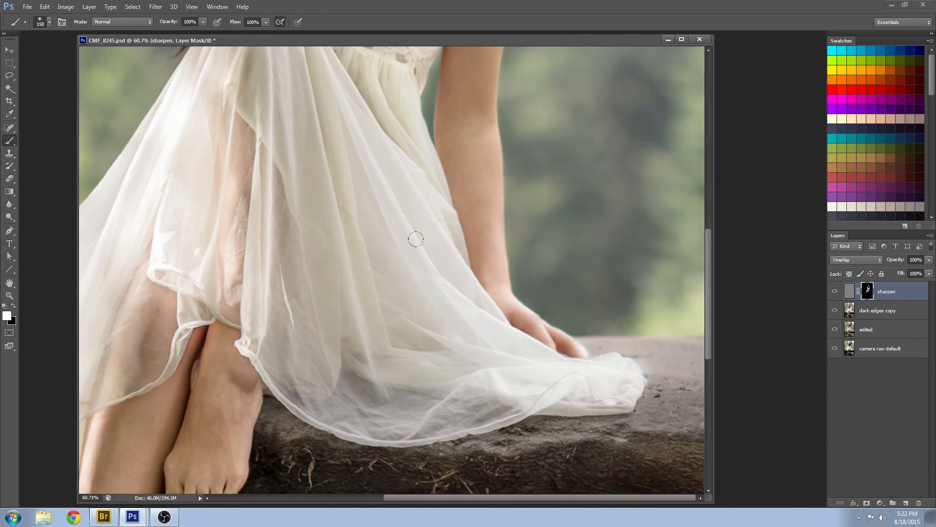
drag(528, 359, 454, 319)
drag(424, 223, 455, 383)
drag(373, 317, 680, 113)
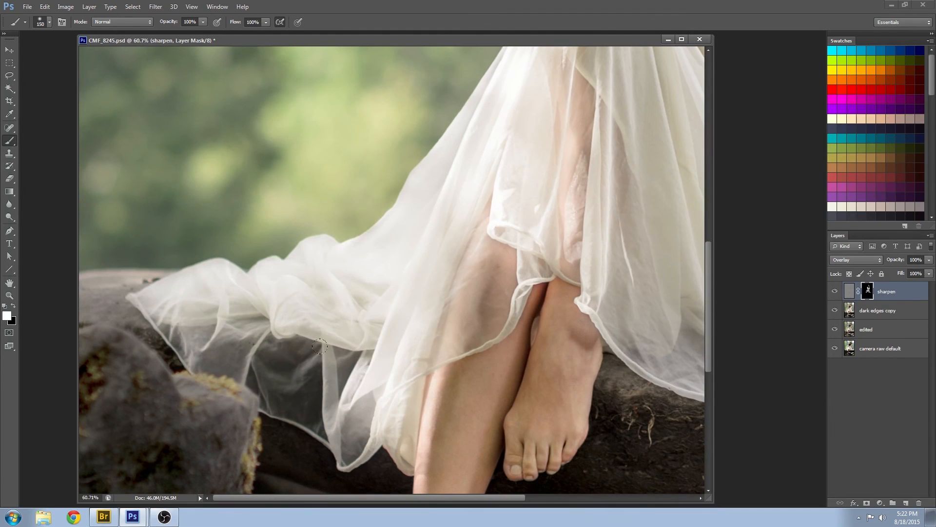
- Reveal sharpening on the dress's trailing hem over the rocks and on the log's bark texture beside the feet
mouse_move(160, 288)
mouse_down()
mouse_move(347, 253)
mouse_move(414, 415)
mouse_up()
mouse_move(437, 485)
mouse_down()
mouse_move(441, 194)
mouse_move(136, 336)
mouse_up()
drag(376, 328, 556, 337)
mouse_move(567, 350)
mouse_down()
mouse_move(531, 453)
mouse_move(695, 417)
mouse_move(678, 390)
mouse_up()
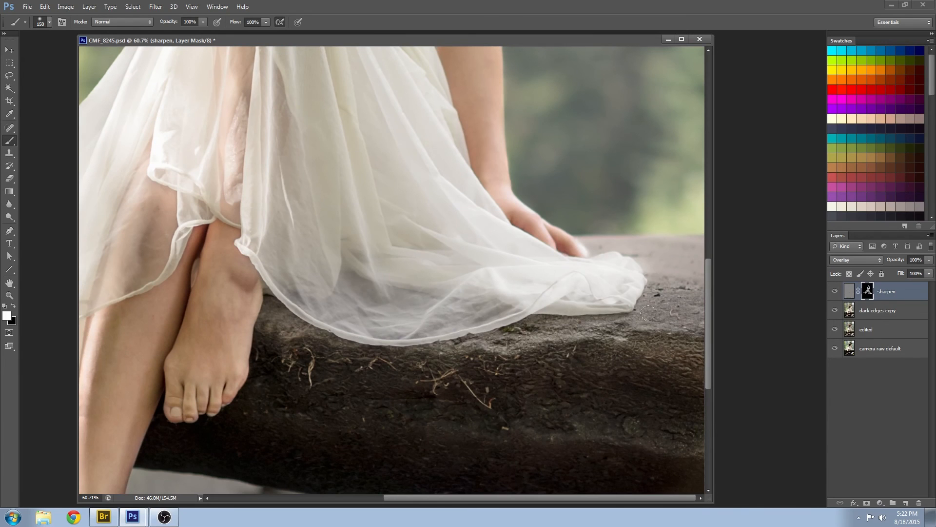
key(bracketleft)
drag(296, 406, 596, 380)
- Display the sharpen mask as a red overlay and paint over missed areas of the bodice, hair and upper skirt with a 200-pixel brush
click(9, 296)
drag(273, 249, 185, 253)
key(b)
scroll(558, 320, up, 5)
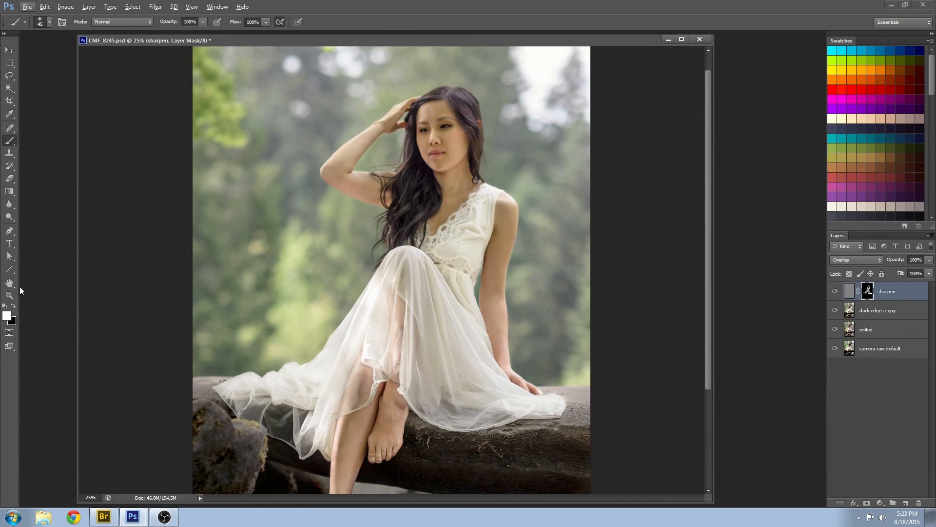
key(backslash)
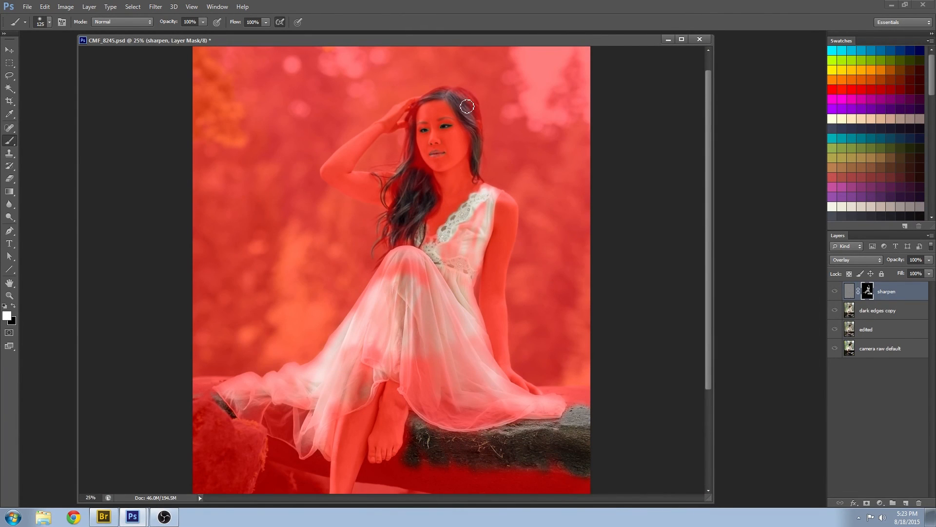
key(bracketright)
key(bracketright)
key(bracketright)
key(bracketright)
key(bracketright)
key(bracketright)
key(bracketright)
key(bracketright)
key(bracketright)
key(bracketright)
mouse_move(457, 239)
mouse_down()
mouse_move(435, 267)
mouse_move(461, 292)
mouse_up()
mouse_move(419, 192)
mouse_down()
mouse_move(390, 266)
mouse_move(417, 228)
mouse_up()
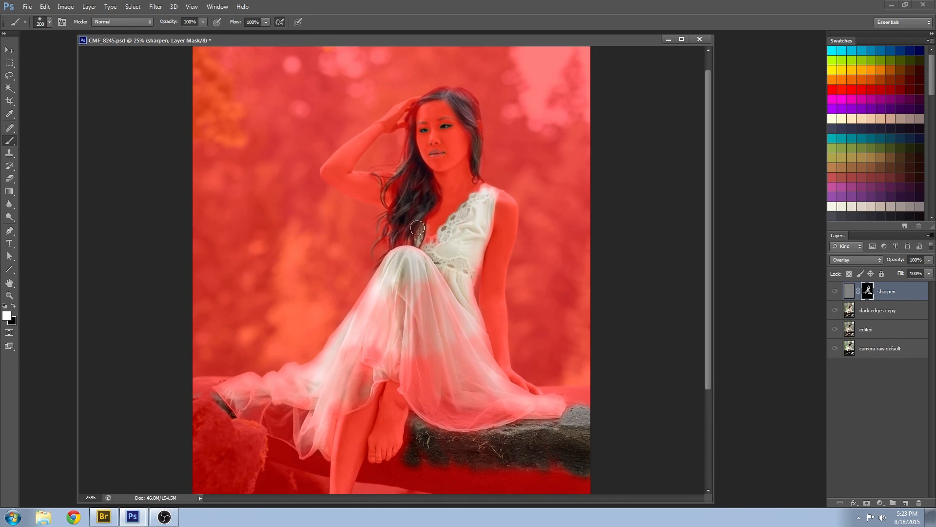
mouse_move(420, 366)
mouse_down()
mouse_move(478, 335)
mouse_move(492, 385)
mouse_move(518, 394)
mouse_move(431, 373)
mouse_move(414, 268)
mouse_up()
- Fill the remaining mask gaps in the lower skirt and trailing fabric with white, and turn off the red mask overlay
key(bracketright)
key(bracketright)
key(bracketright)
key(bracketright)
key(bracketleft)
key(bracketleft)
key(bracketleft)
key(bracketleft)
key(bracketleft)
key(bracketleft)
mouse_move(339, 336)
mouse_down()
mouse_move(410, 224)
mouse_move(381, 275)
mouse_move(421, 337)
mouse_move(313, 368)
mouse_up()
drag(241, 386, 244, 400)
key(bracketright)
key(bracketright)
key(bracketright)
key(bracketright)
key(bracketright)
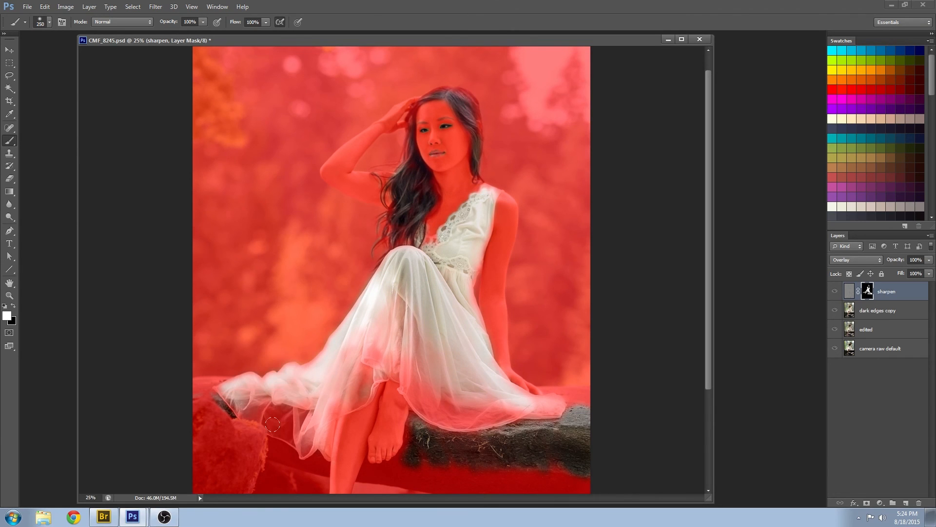
key(backslash)
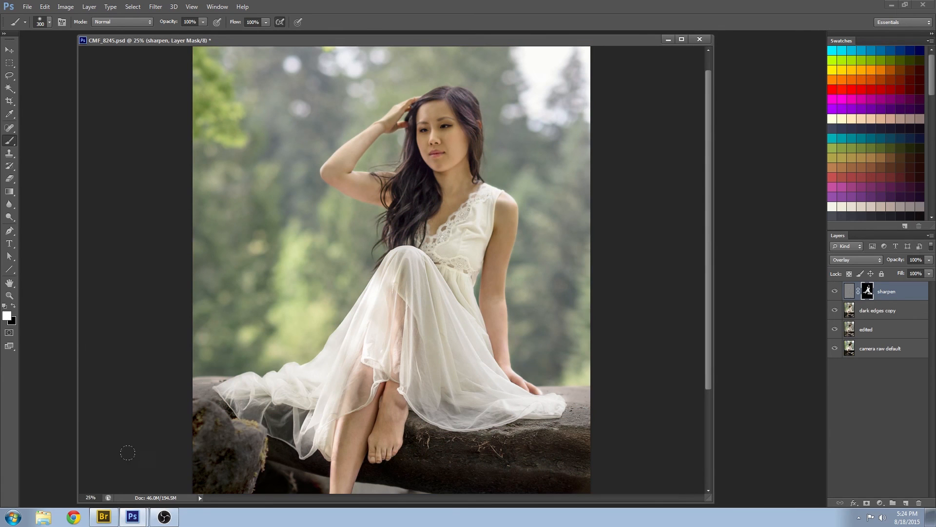
- Merge the sharpen layer with the dark edges copy layer
click(10, 295)
alt+click(524, 299)
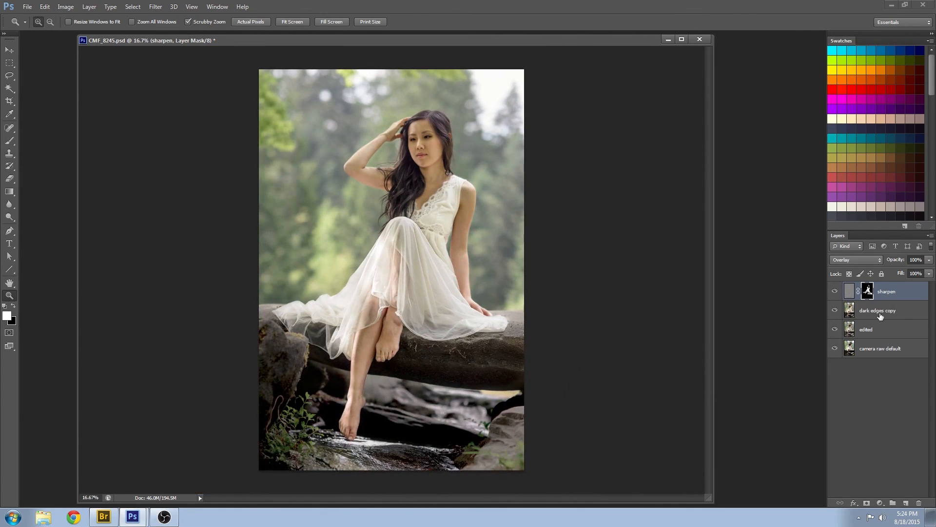
shift+click(881, 312)
key(ctrl+e)
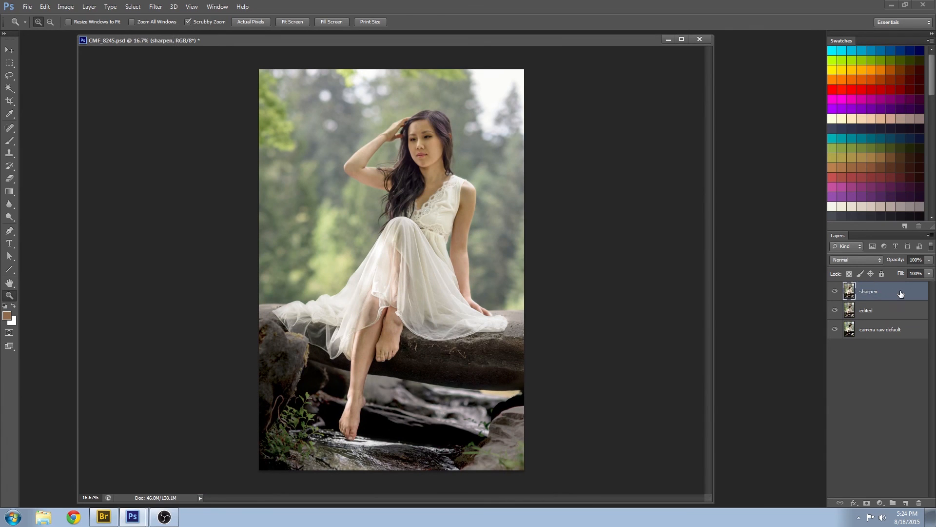
- Compare the merged sharpen layer with the edited layer by toggling the sharpen layer's visibility
click(835, 292)
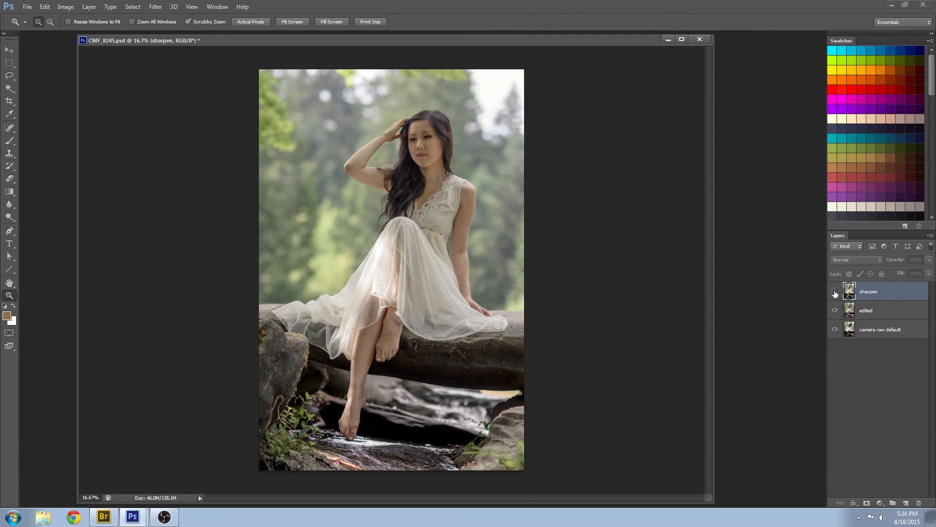
click(835, 292)
click(835, 292)
click(835, 291)
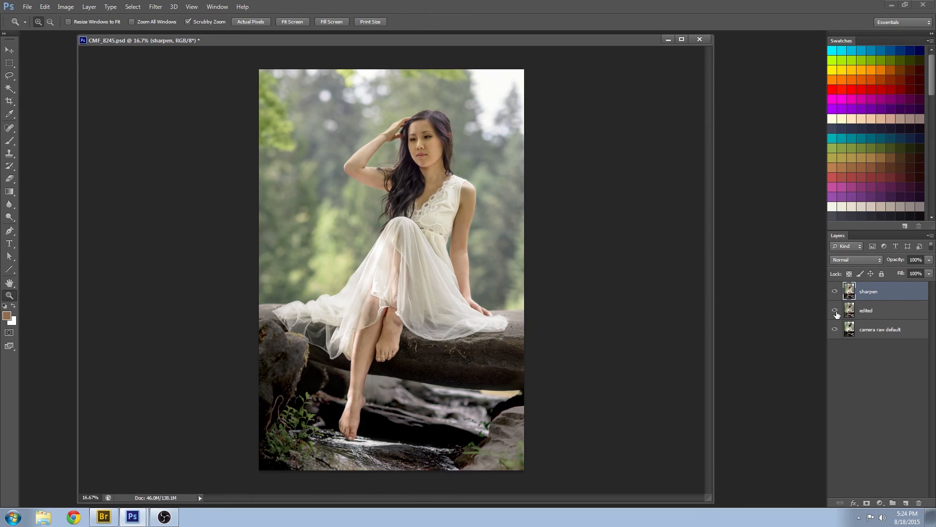
- Hide the edited layer and compare the finished sharpen layer with the camera raw default layer, leaving the sharpen layer visible
click(834, 310)
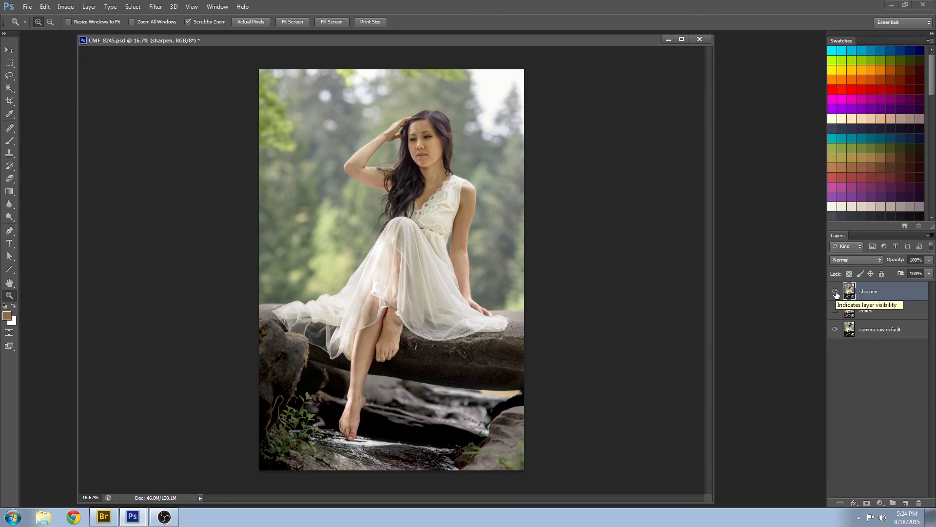
click(834, 292)
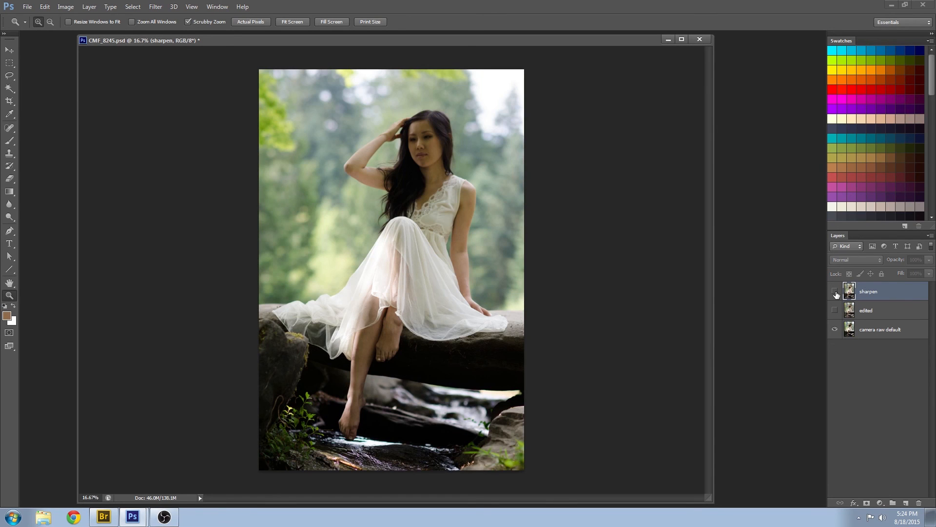
click(835, 292)
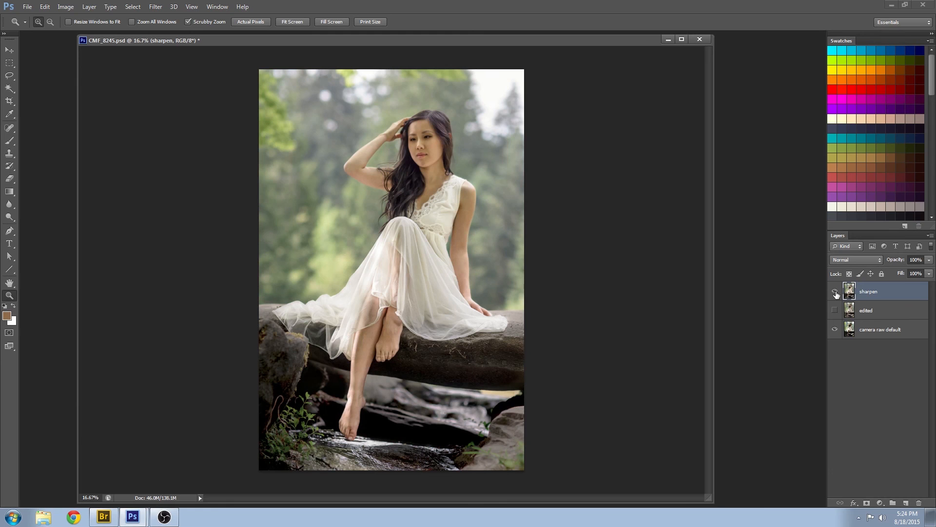
click(834, 292)
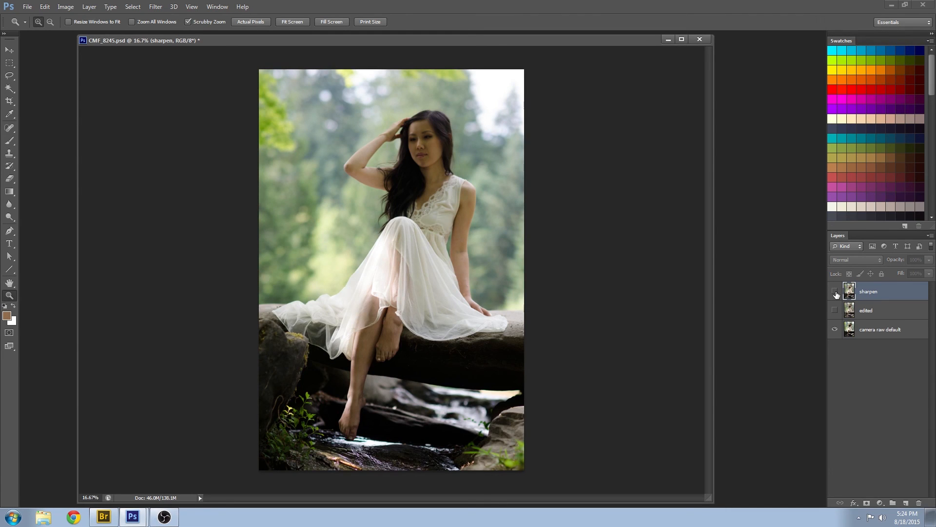
click(835, 292)
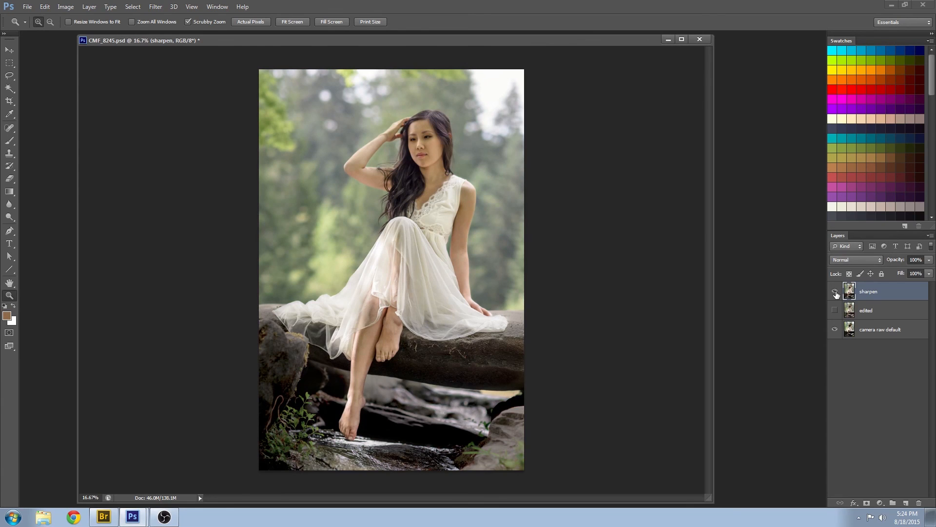